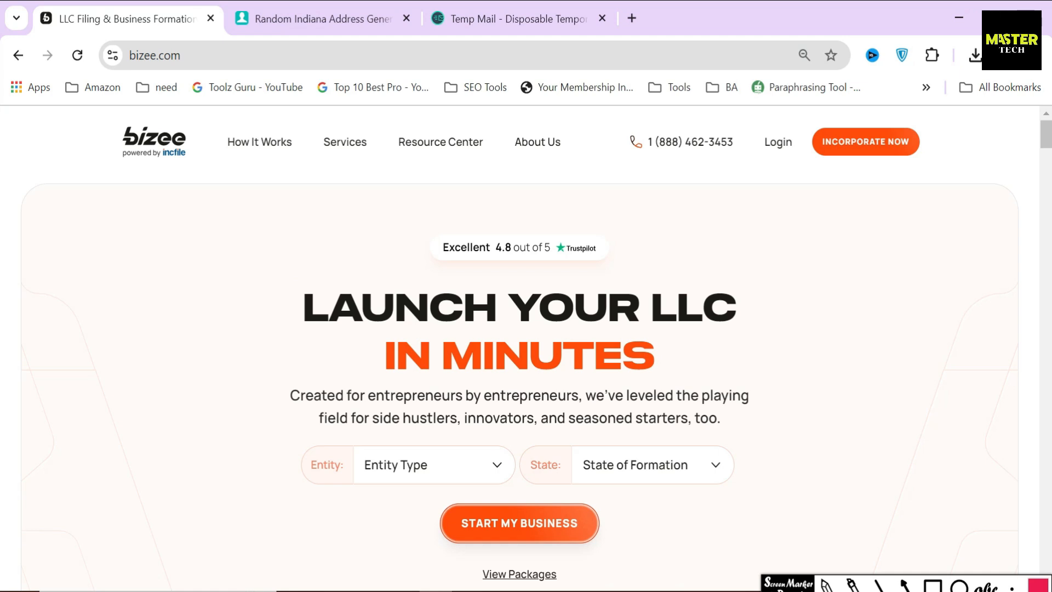
Highlight the LAUNCH YOUR LLC IN MINUTES headline, its paragraph and the Excellent 4.8 rating
triple_click(591, 351)
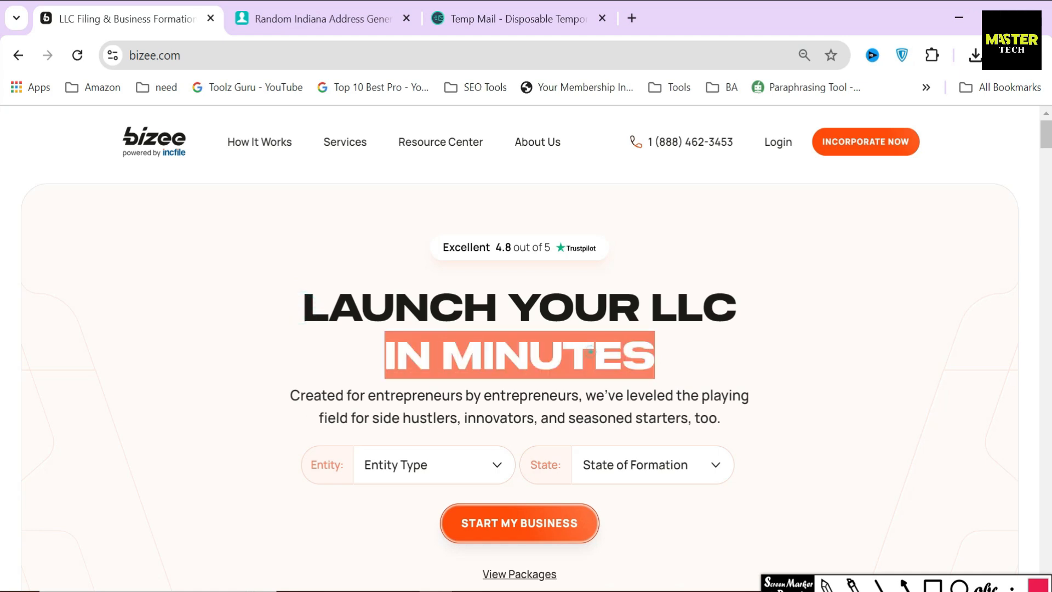
triple_click(580, 306)
left_click(581, 305)
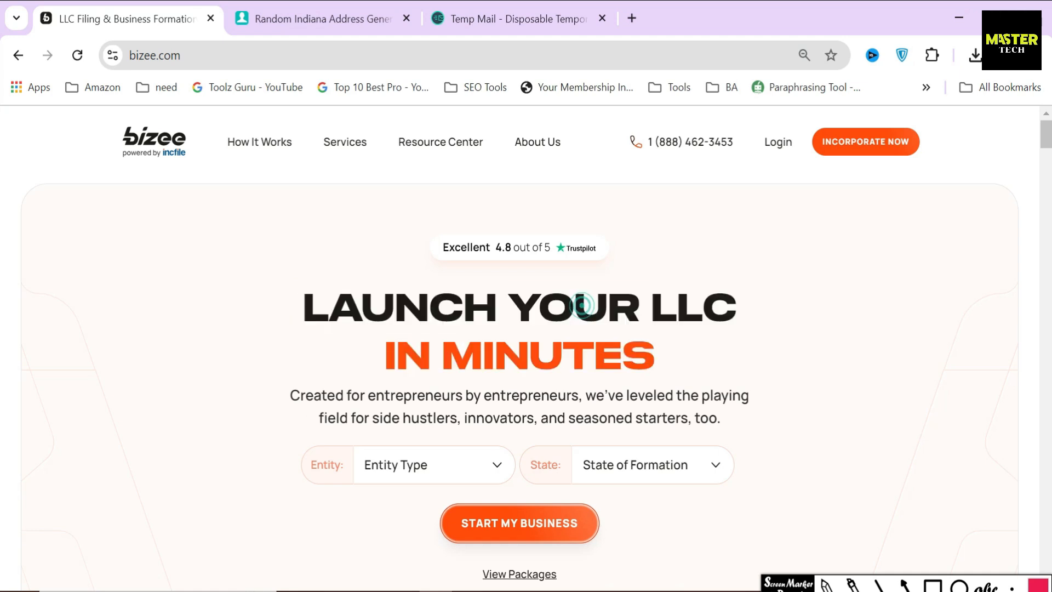
triple_click(320, 399)
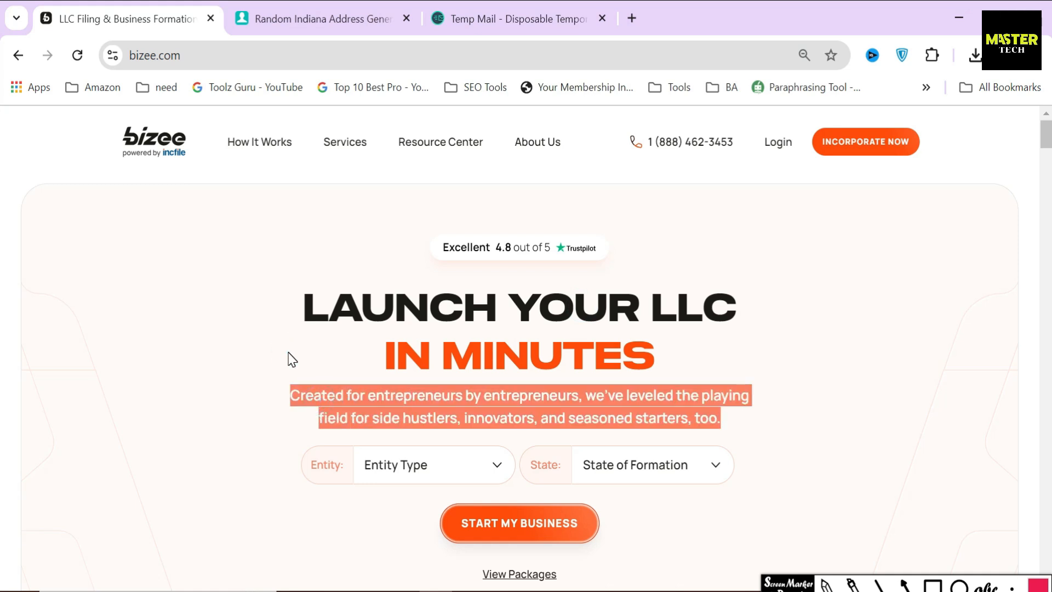
left_click_drag(420, 248, 551, 248)
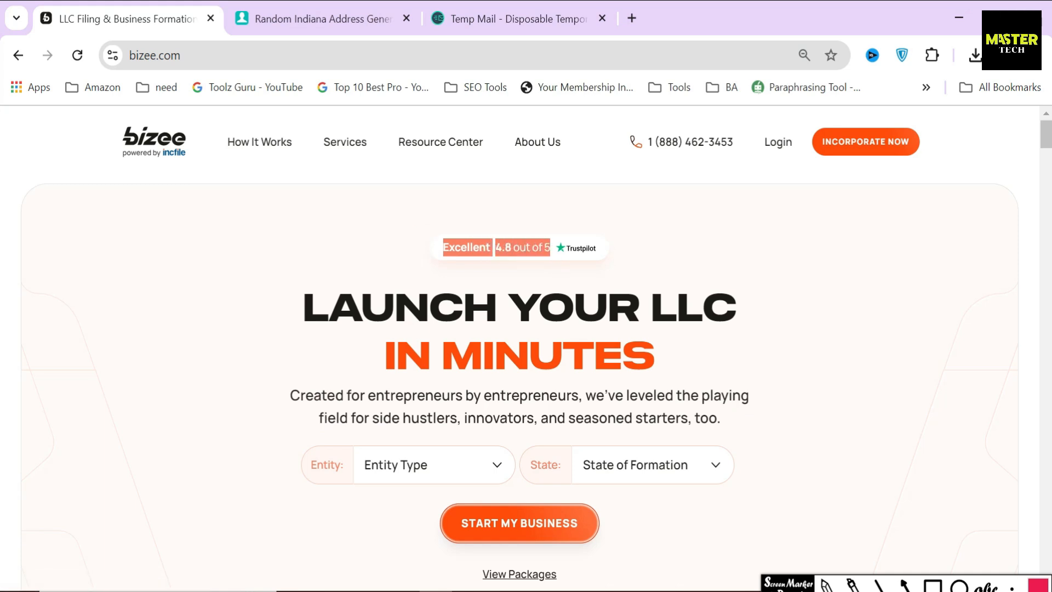
left_click(544, 211)
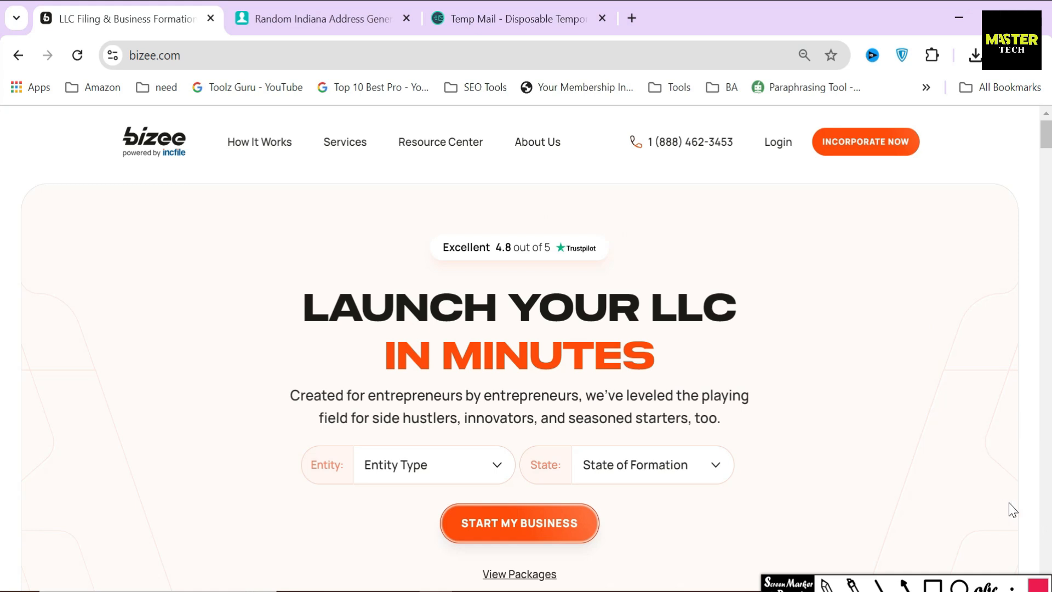
Box the bizee logo in red, point an arrow at it, then clear the annotations
left_click(932, 585)
mouse_move(112, 108)
left_mouse_down()
mouse_move(142, 151)
mouse_move(217, 177)
left_mouse_up()
left_click(902, 583)
left_click_drag(204, 236, 185, 186)
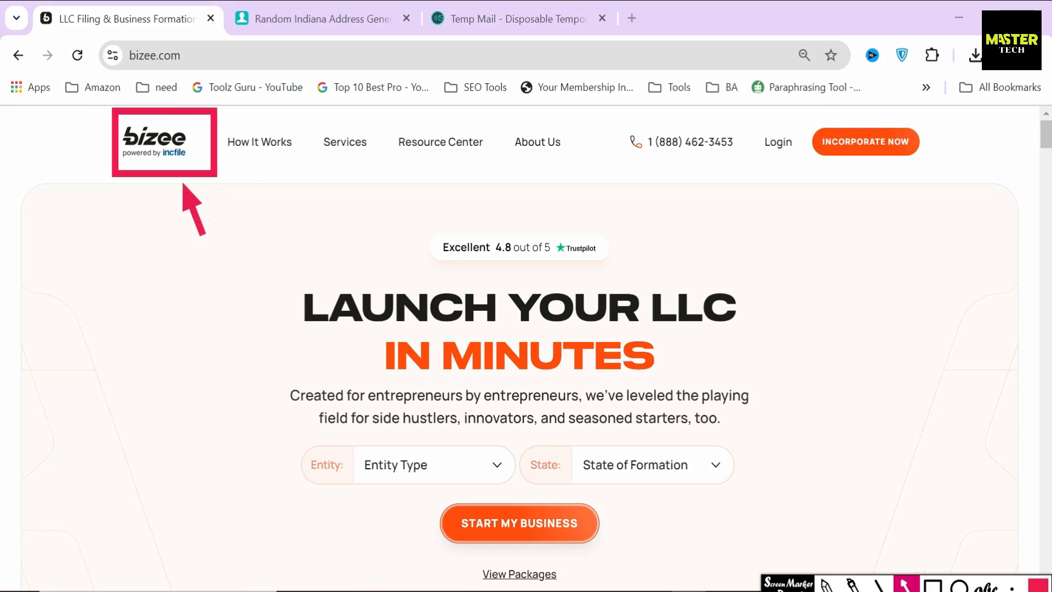
key("Escape")
Highlight the four features: 100% FREE Formation, Super Fast Filing, First Year FREE Registered Agent, Free Compliance Reminders
scroll(322, 441, "down", 15)
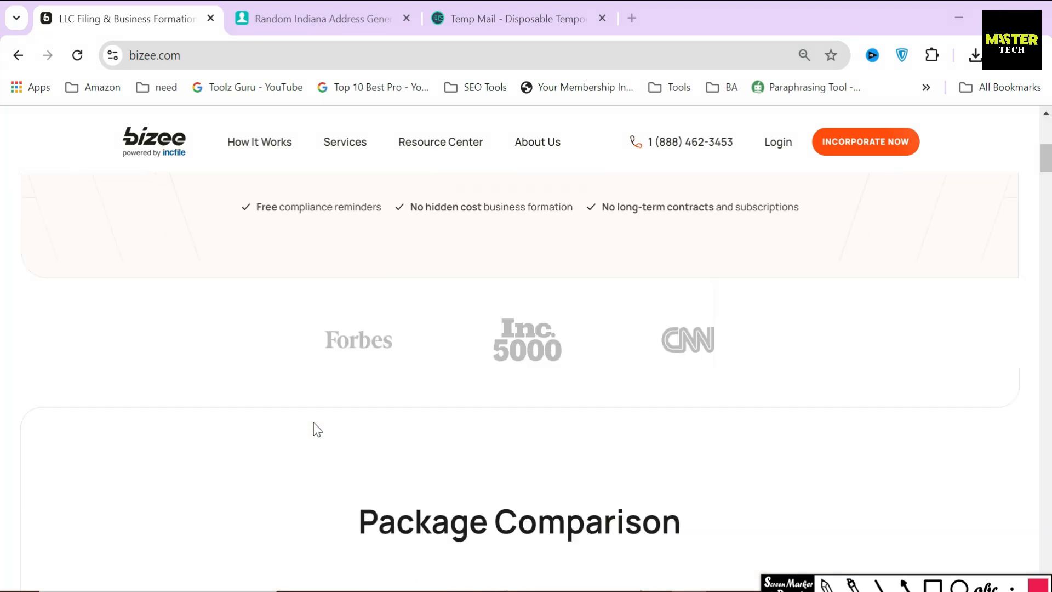
scroll(382, 440, "down", 20)
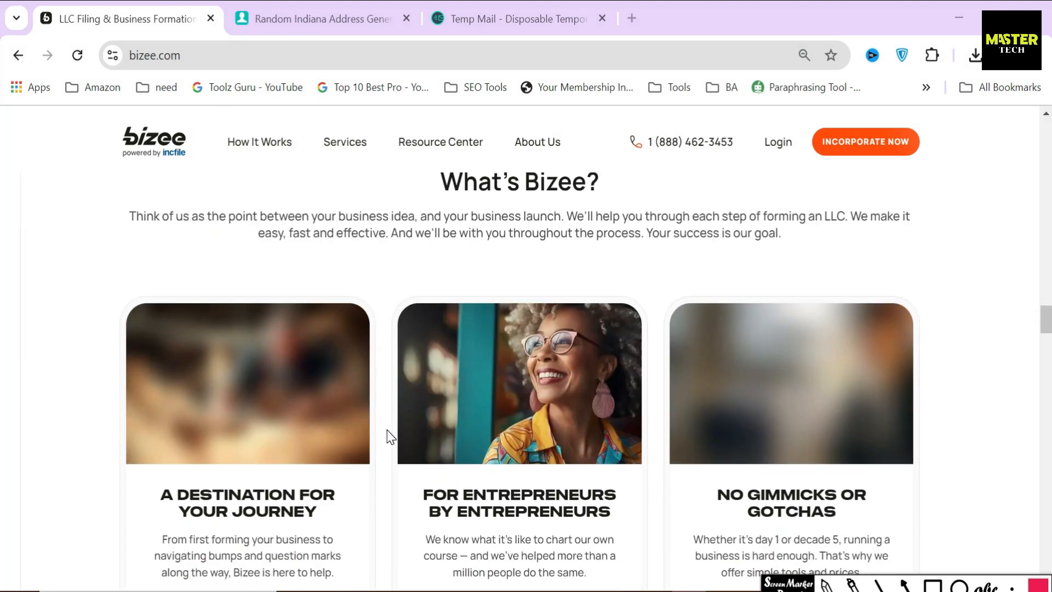
scroll(390, 430, "up", 6)
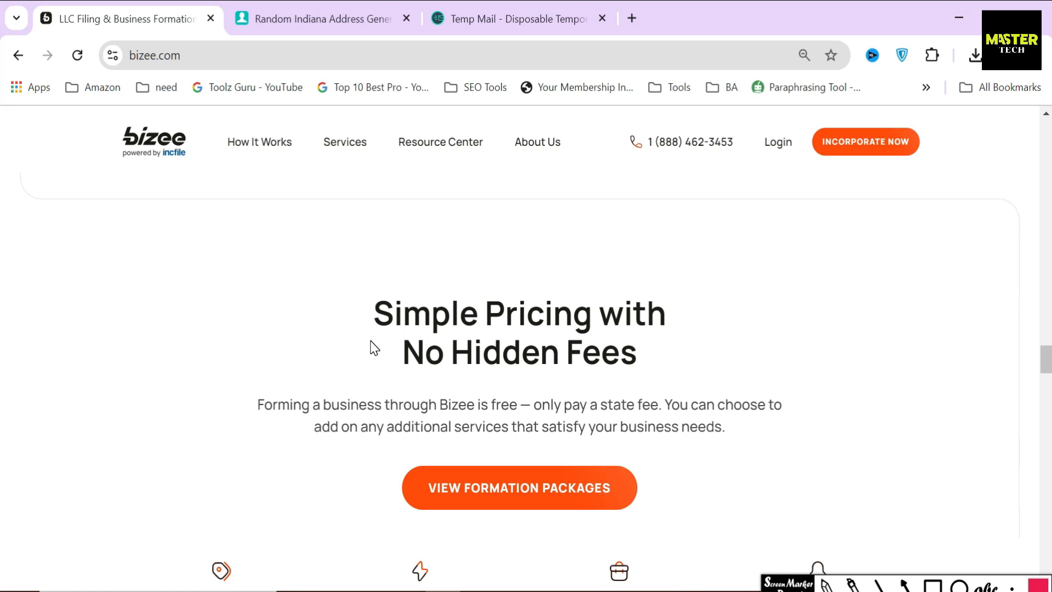
scroll(375, 348, "down", 5)
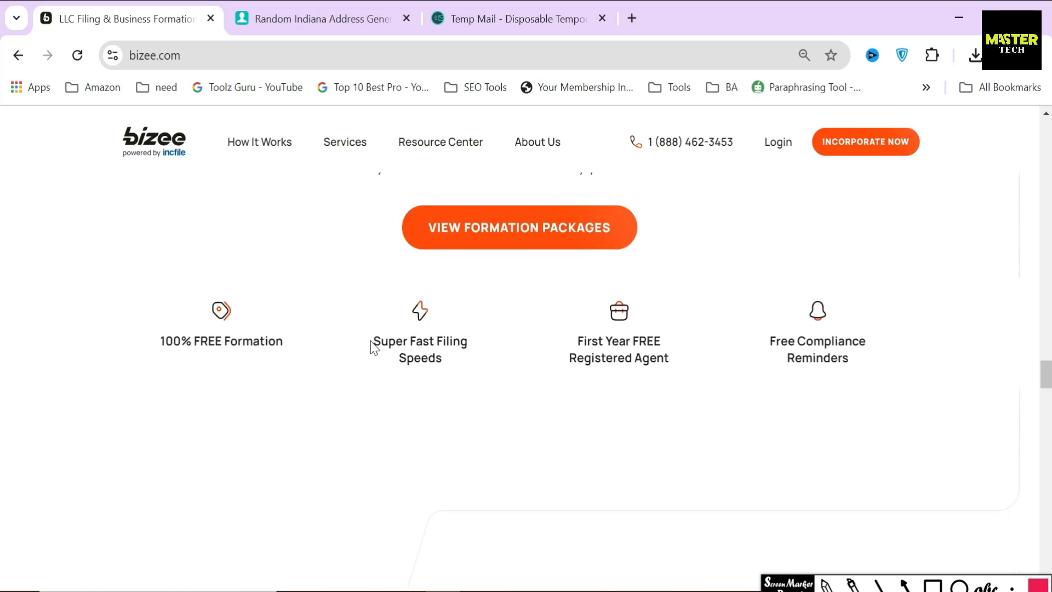
triple_click(218, 345)
left_click(479, 346)
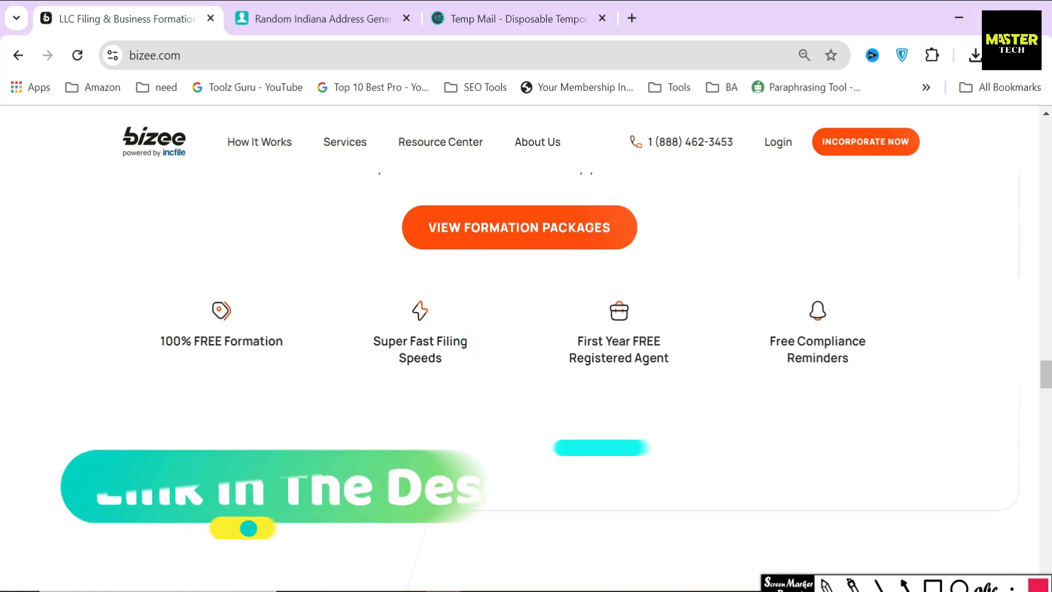
triple_click(460, 344)
triple_click(635, 348)
left_click(780, 342)
triple_click(780, 342)
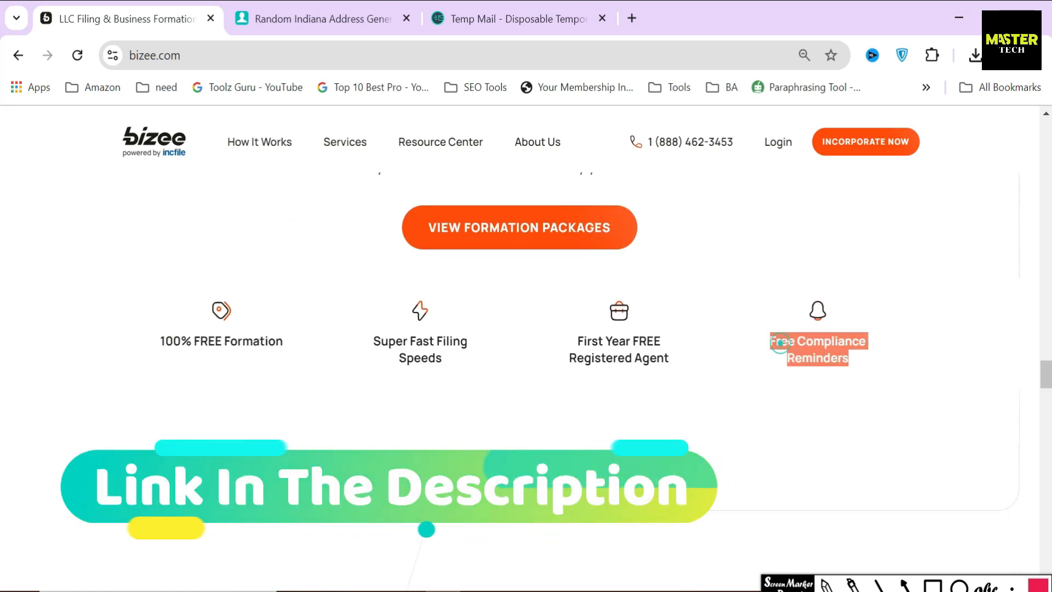
left_click_drag(1044, 366, 1038, 132)
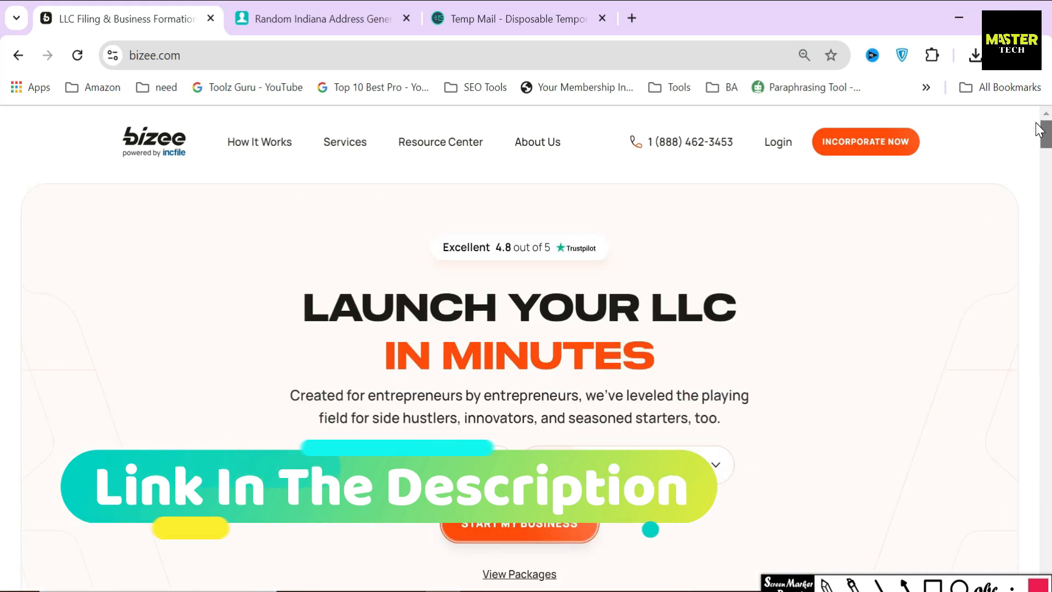
Go to Services > Form an LLC and start a free LLC order
left_click(329, 140)
left_click(242, 265)
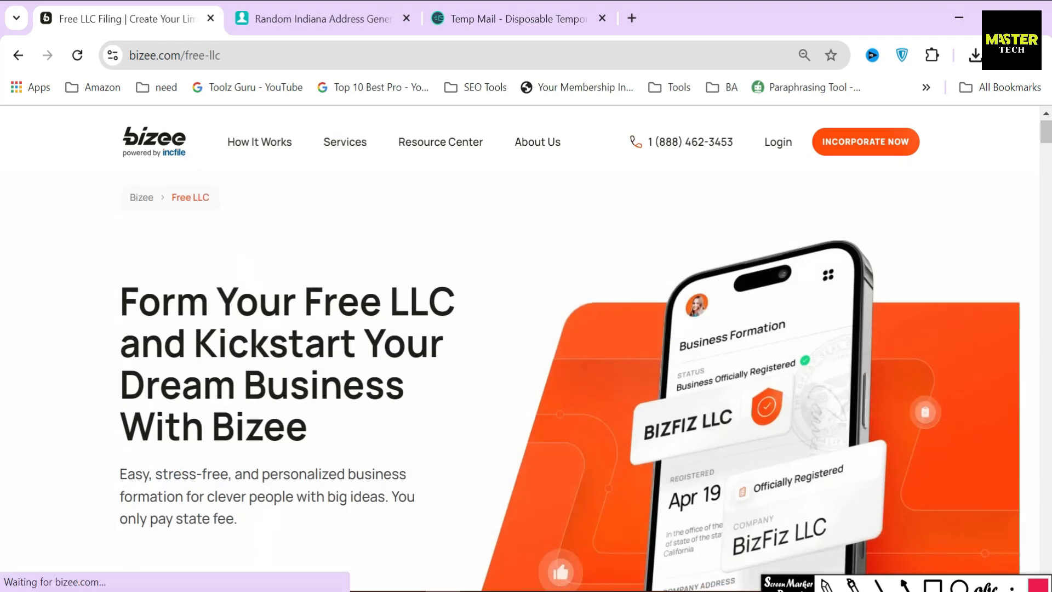
scroll(262, 350, "down", 5)
left_click(261, 350)
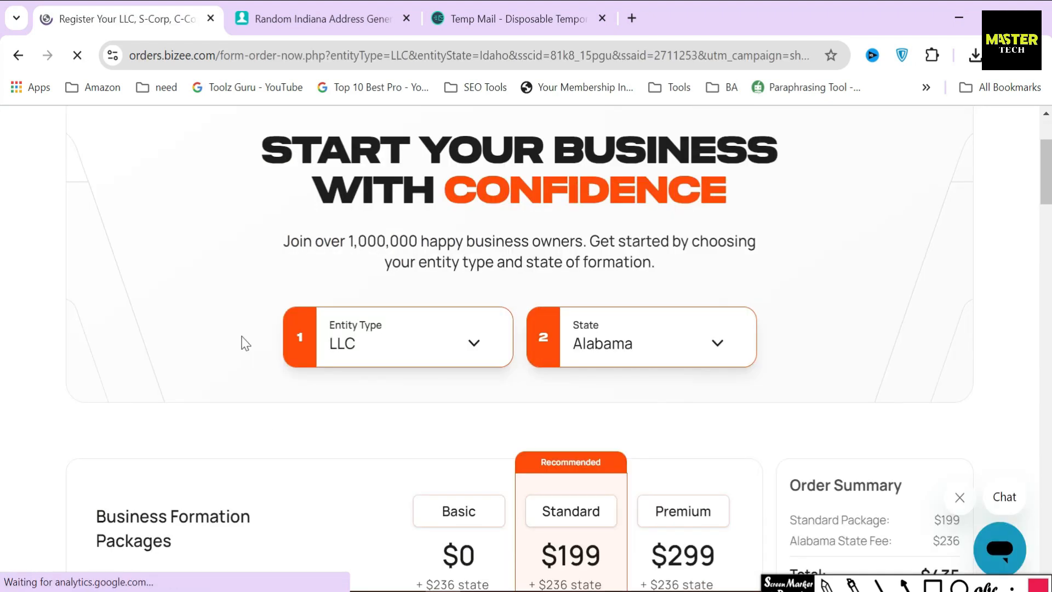
Set the entity type to LLC and the state of formation to Indiana
left_click(453, 340)
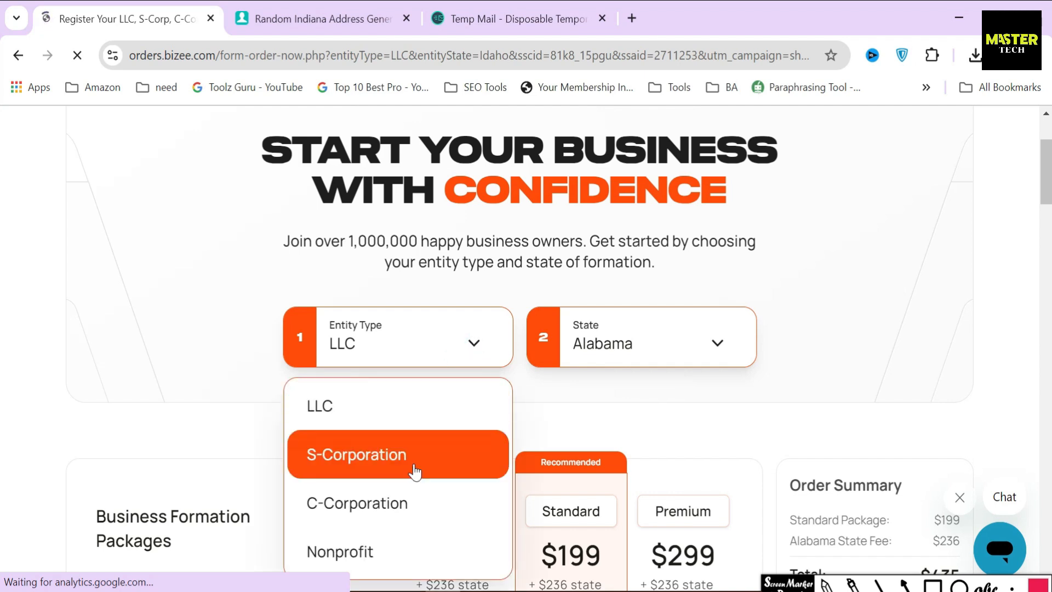
left_click(374, 409)
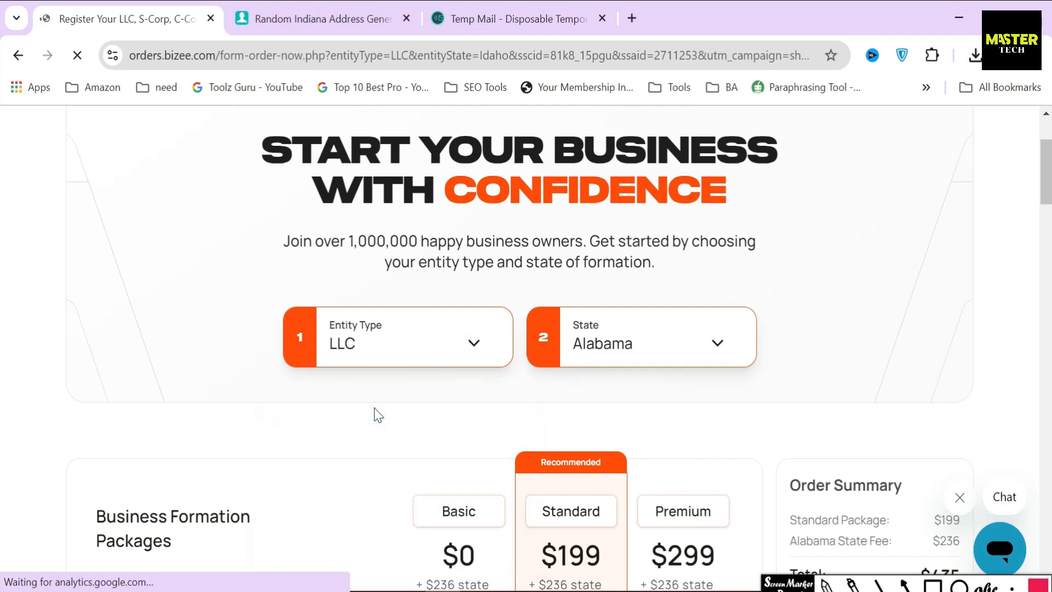
left_click(675, 350)
scroll(657, 466, "down", 5)
scroll(657, 472, "down", 1)
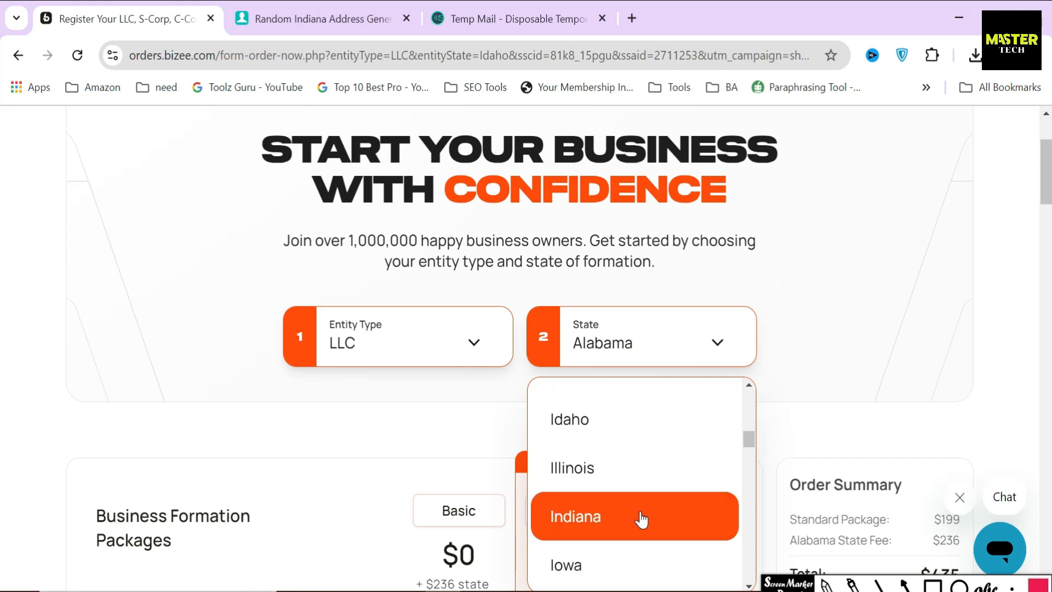
left_click(641, 518)
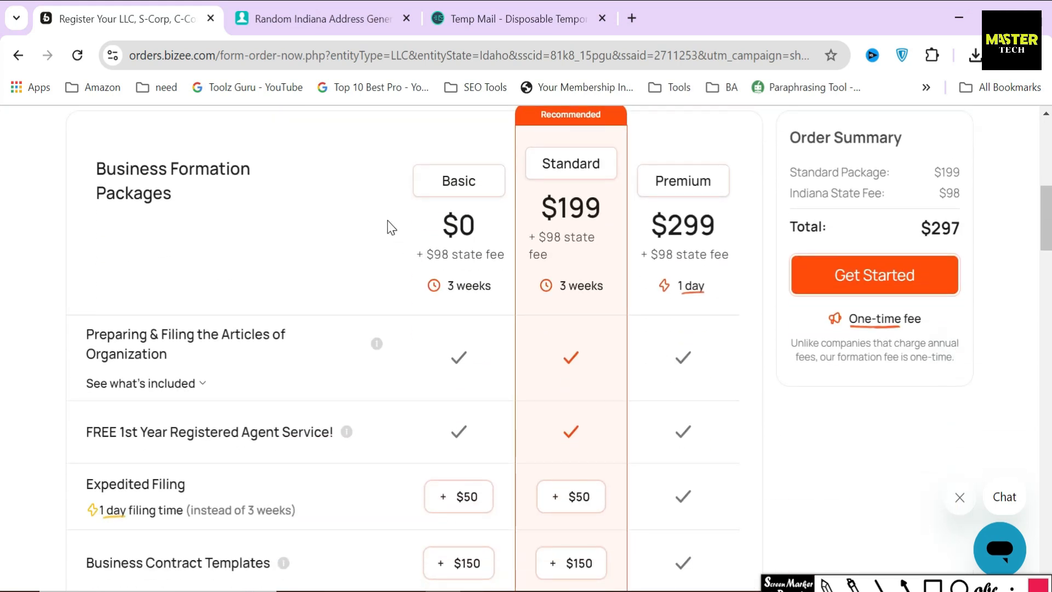
Point arrows at the Basic, Standard and Premium packages and box their $98 state fees
left_click_drag(379, 175, 423, 182)
left_click_drag(491, 157, 535, 166)
left_click_drag(612, 162, 648, 181)
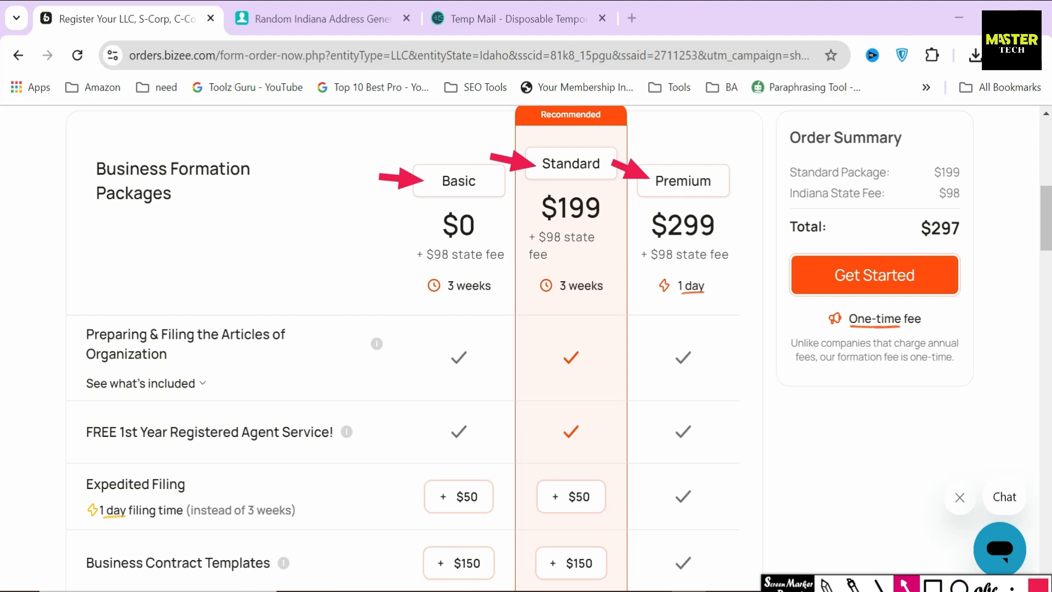
left_click(933, 584)
mouse_move(403, 239)
left_mouse_down()
mouse_move(514, 272)
mouse_move(589, 260)
mouse_move(602, 271)
left_mouse_up()
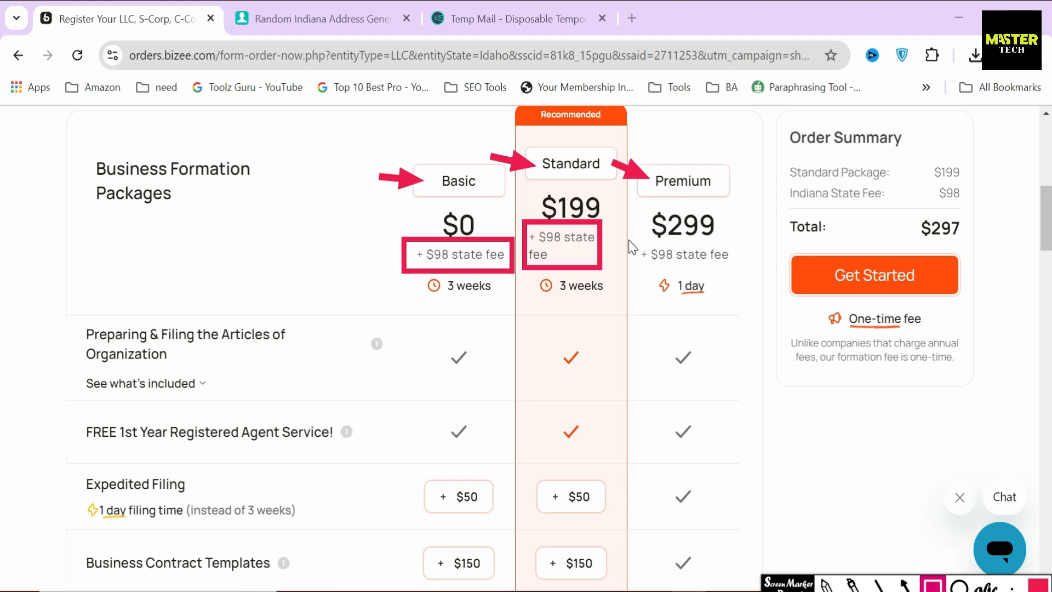
mouse_move(629, 238)
left_mouse_down()
mouse_move(694, 280)
mouse_move(742, 275)
left_mouse_up()
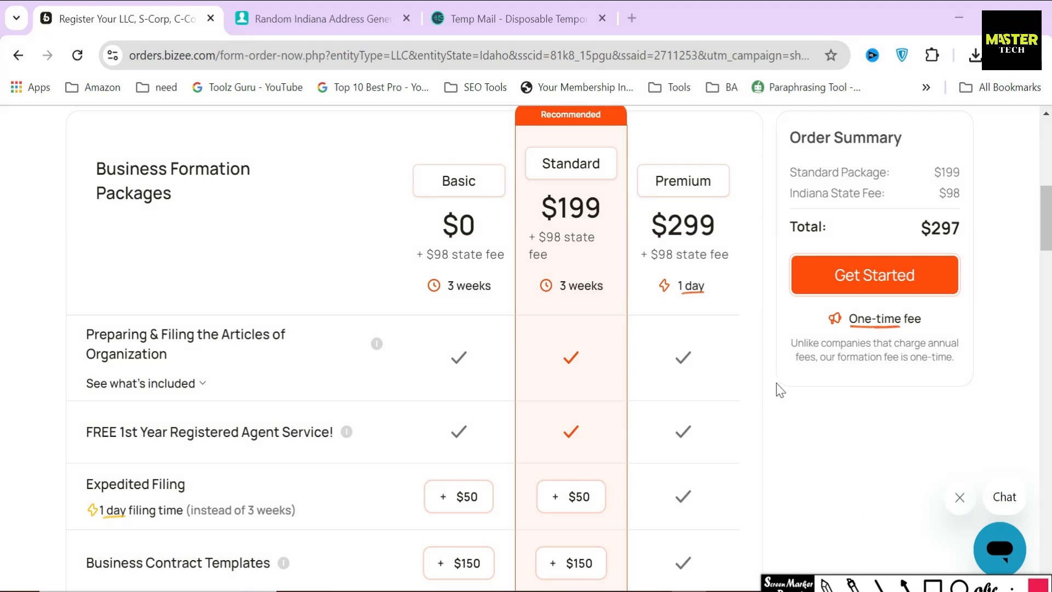
left_click(771, 385)
scroll(771, 385, "up", 8)
scroll(673, 389, "down", 3)
left_click(653, 241)
scroll(632, 403, "down", 3)
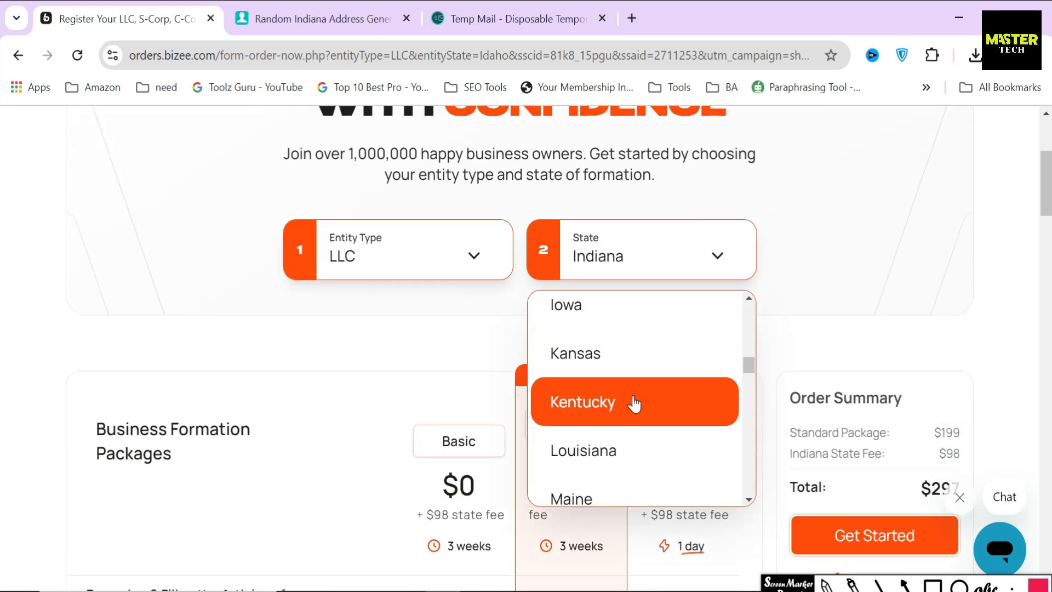
left_click(633, 403)
scroll(634, 404, "down", 5)
left_click(931, 584)
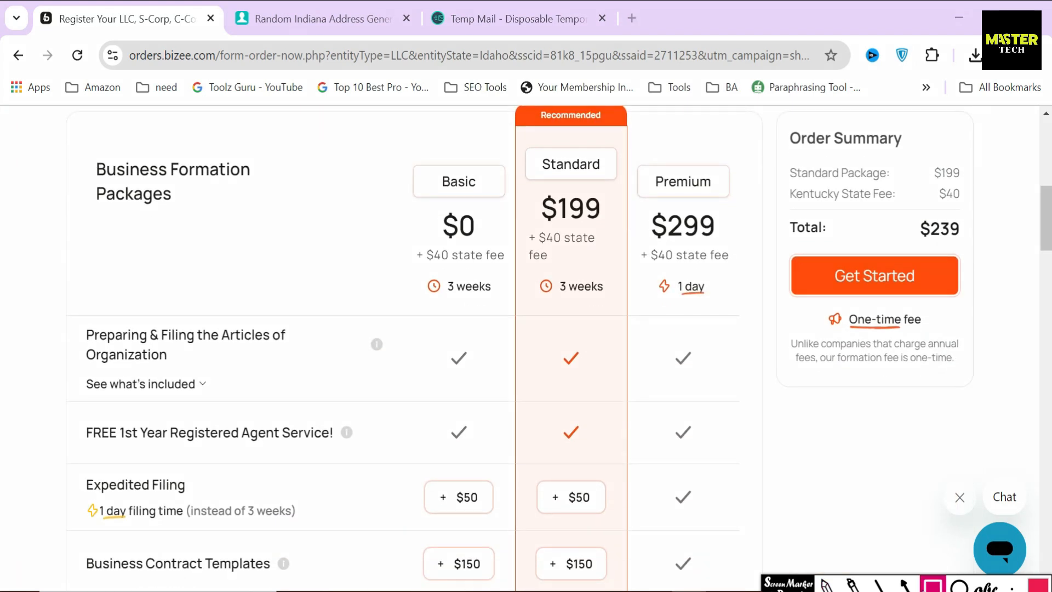
left_click_drag(431, 268, 509, 272)
mouse_move(518, 218)
left_mouse_down()
mouse_move(530, 266)
mouse_move(739, 275)
left_mouse_up()
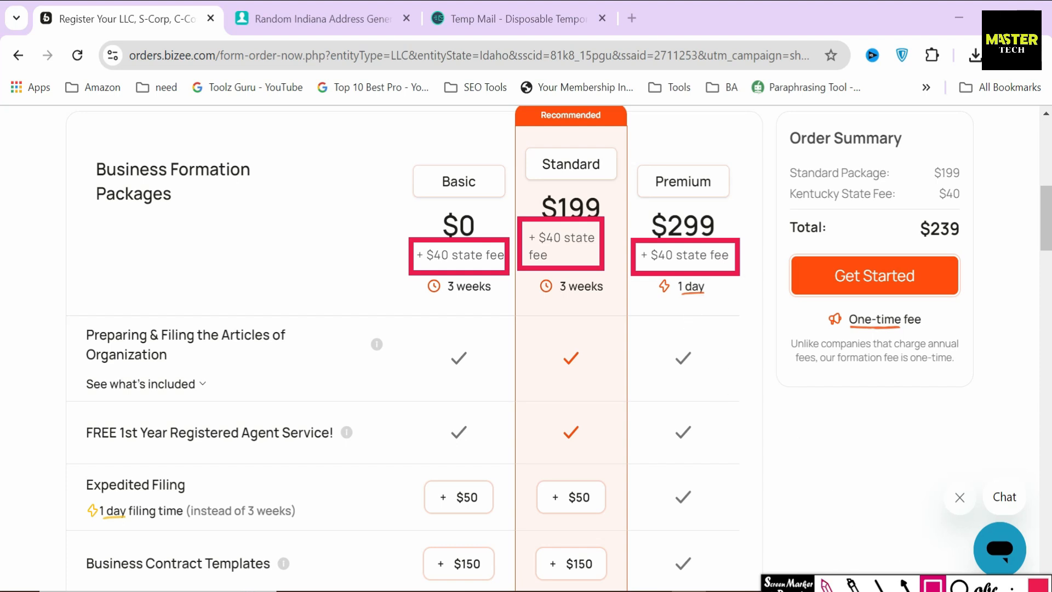
key("Escape")
scroll(748, 426, "up", 2)
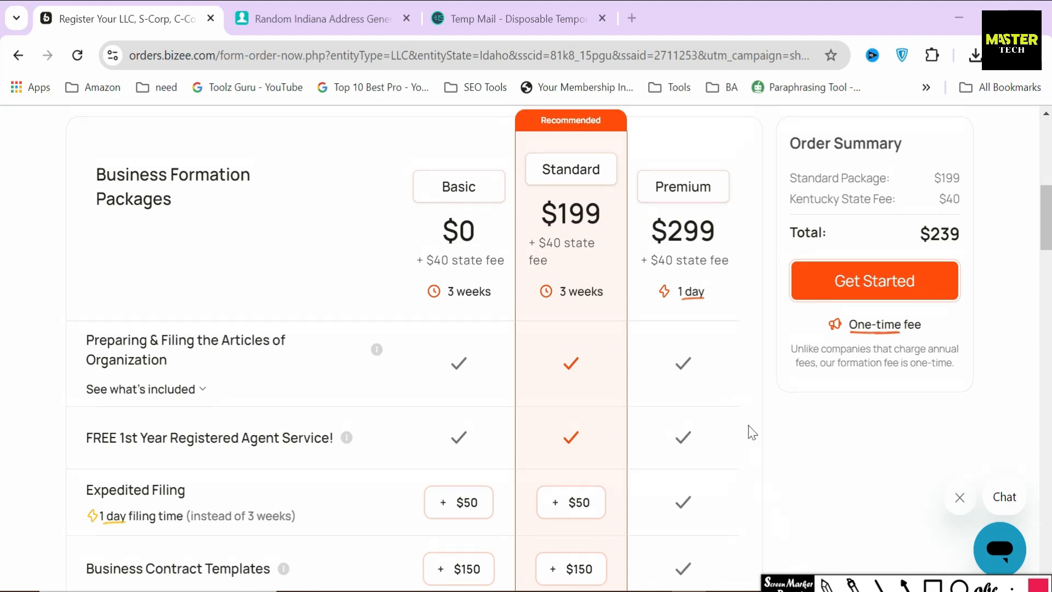
left_click(669, 169)
scroll(660, 312, "up", 3)
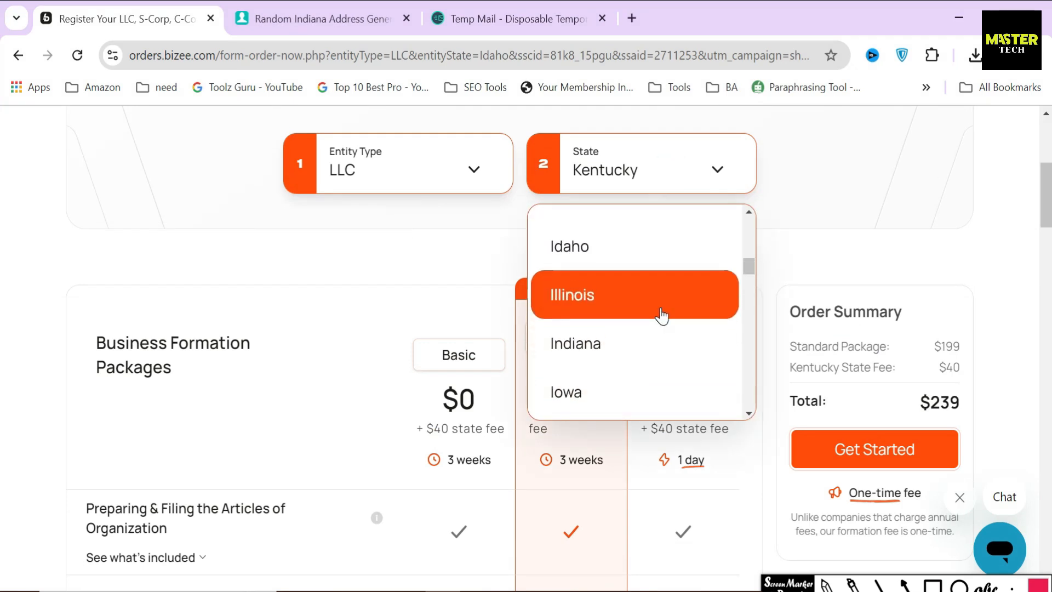
left_click(649, 351)
scroll(650, 356, "down", 3)
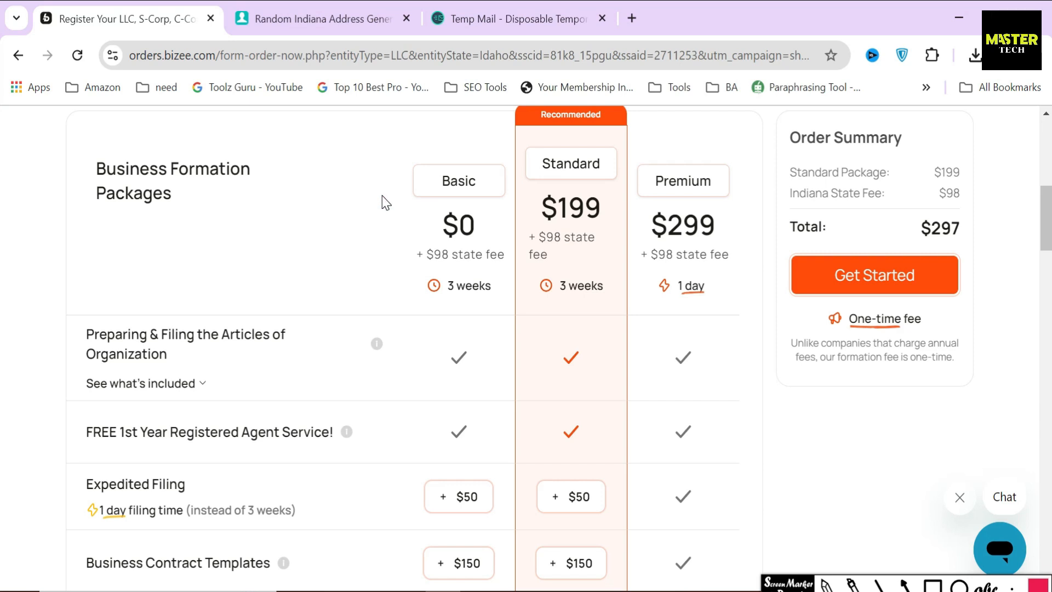
left_click_drag(95, 180, 193, 211)
left_click(299, 207)
Compare the Basic, Standard and Premium ($397) totals, then settle on the free Basic package
left_click(459, 224)
left_click(562, 220)
left_click(686, 235)
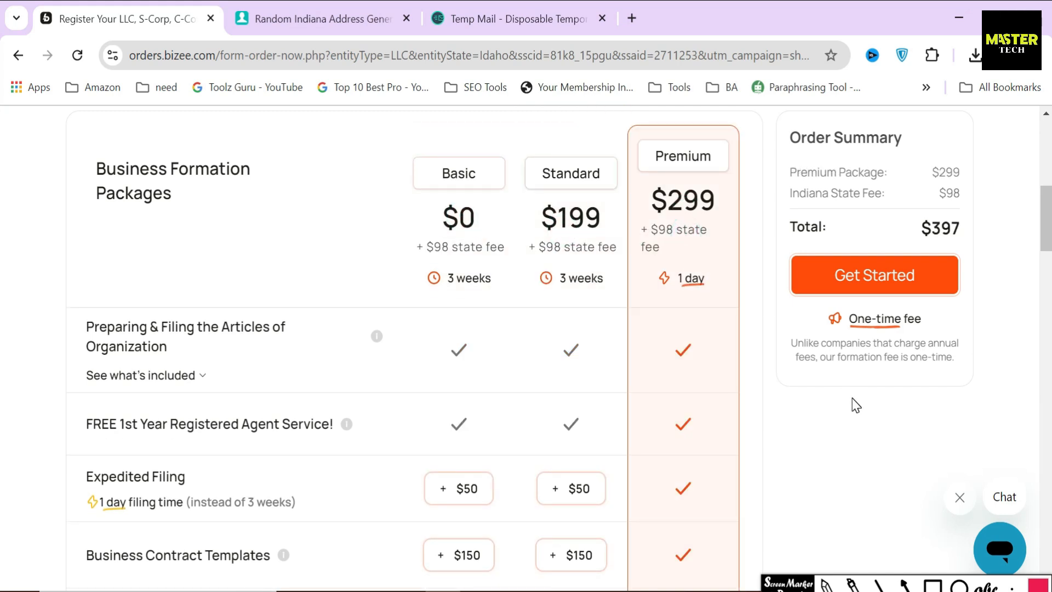
left_click(465, 230)
Box the $0 Basic price, $98 state fee, Articles of Organization, free Registered Agent and support rows
left_click(933, 585)
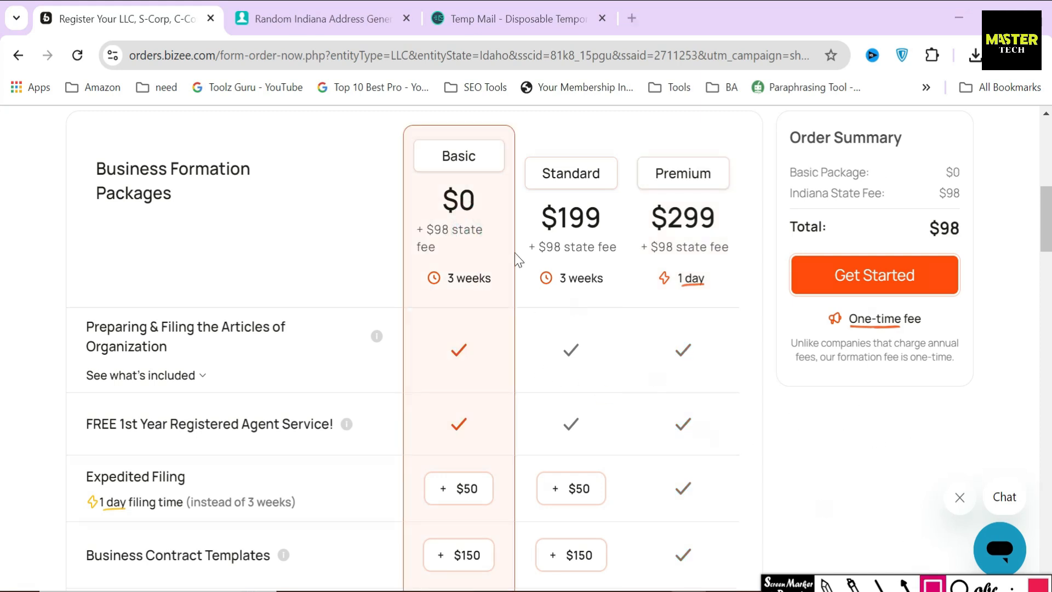
left_click_drag(432, 202, 491, 222)
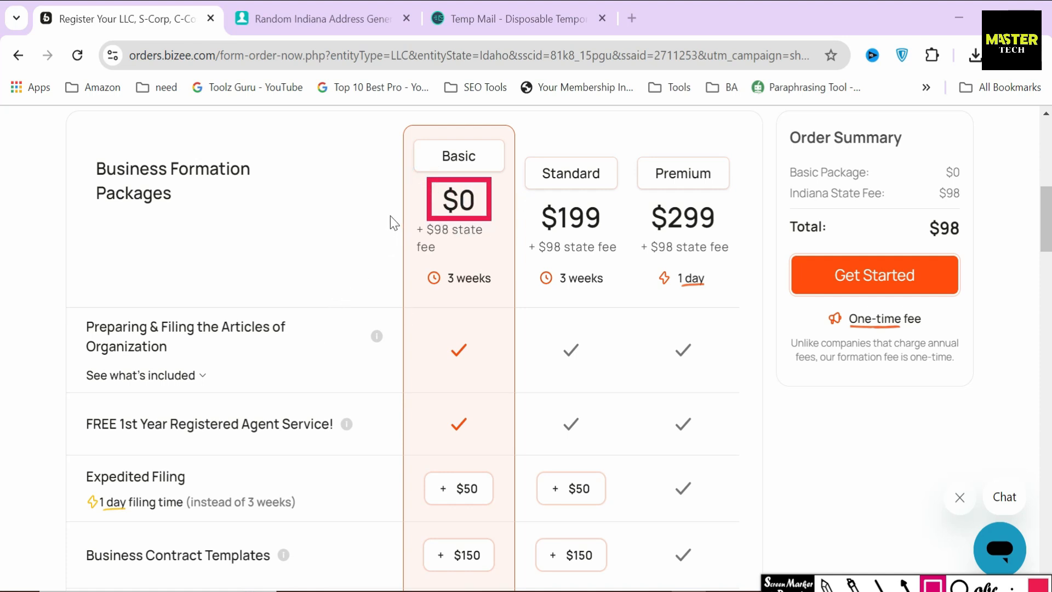
mouse_move(389, 215)
left_mouse_down()
mouse_move(426, 270)
mouse_move(508, 266)
left_mouse_up()
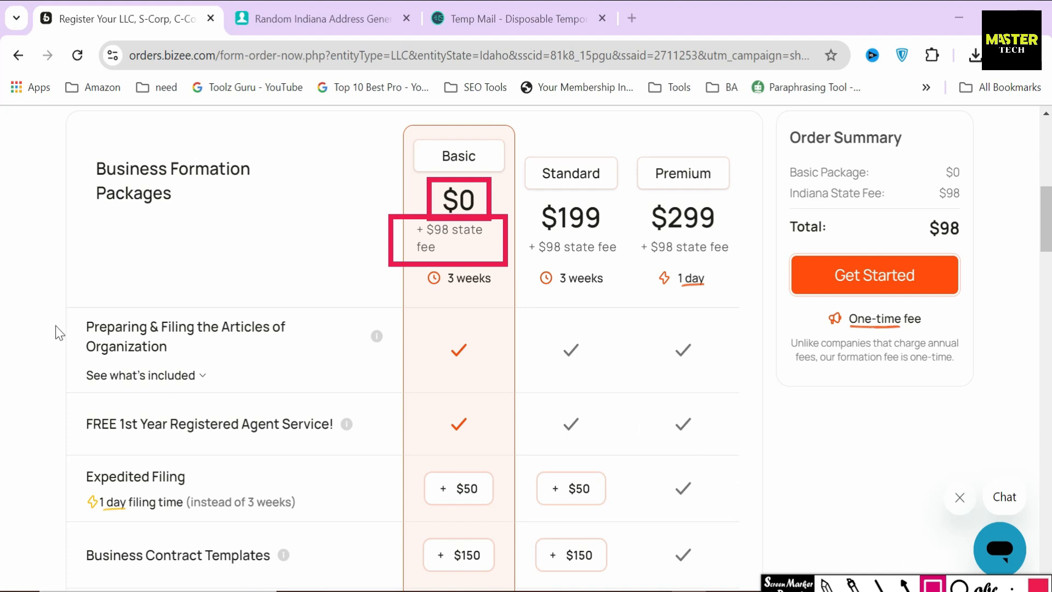
mouse_move(76, 307)
left_mouse_down()
mouse_move(86, 357)
mouse_move(301, 369)
left_mouse_up()
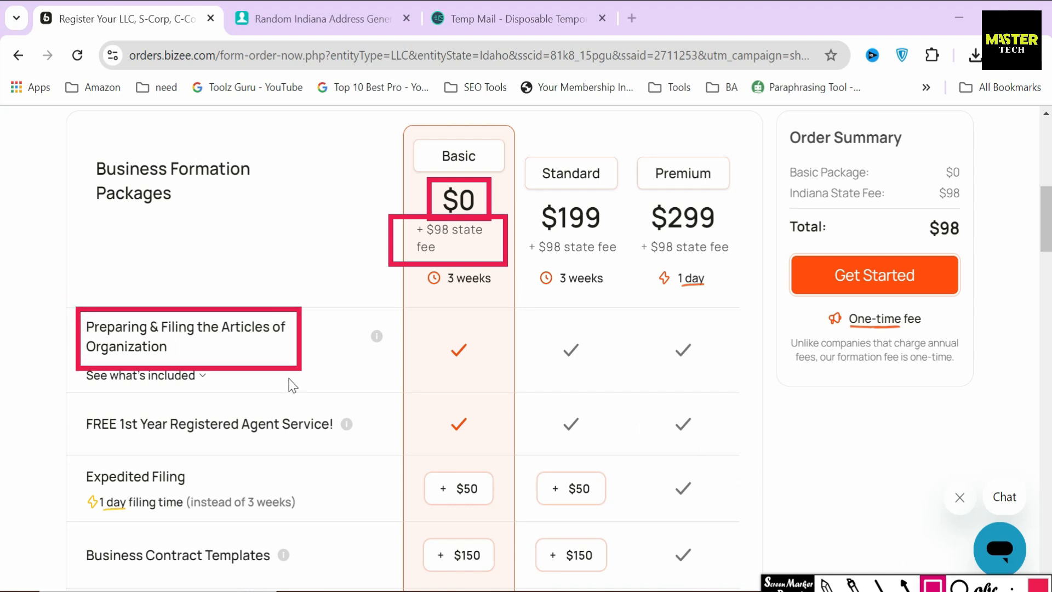
mouse_move(72, 400)
left_mouse_down()
mouse_move(93, 441)
mouse_move(352, 450)
left_mouse_up()
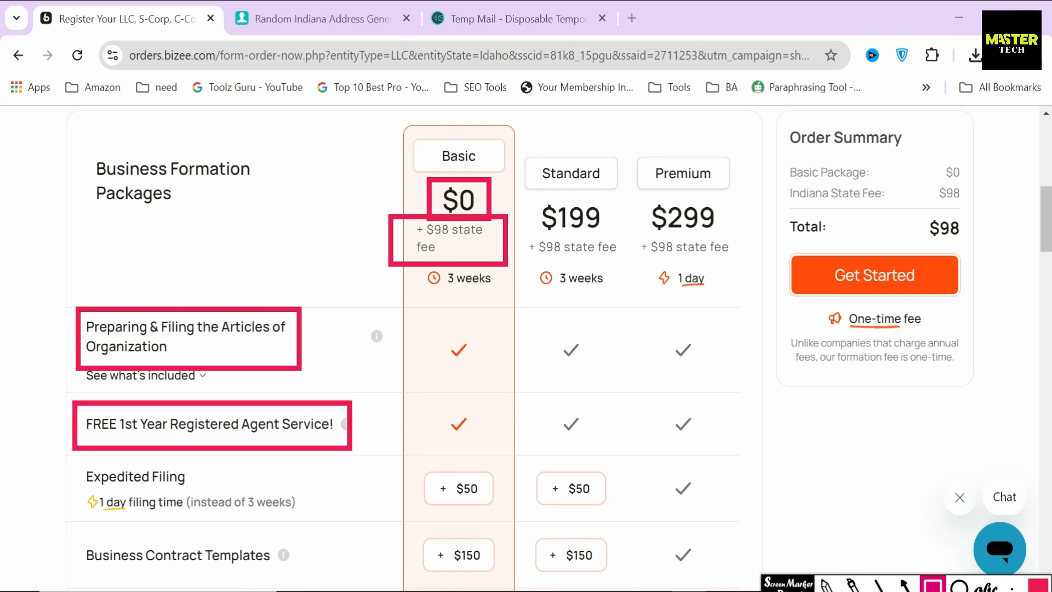
scroll(70, 329, "down", 8)
mouse_move(70, 320)
left_mouse_down()
mouse_move(119, 386)
mouse_move(320, 373)
left_mouse_up()
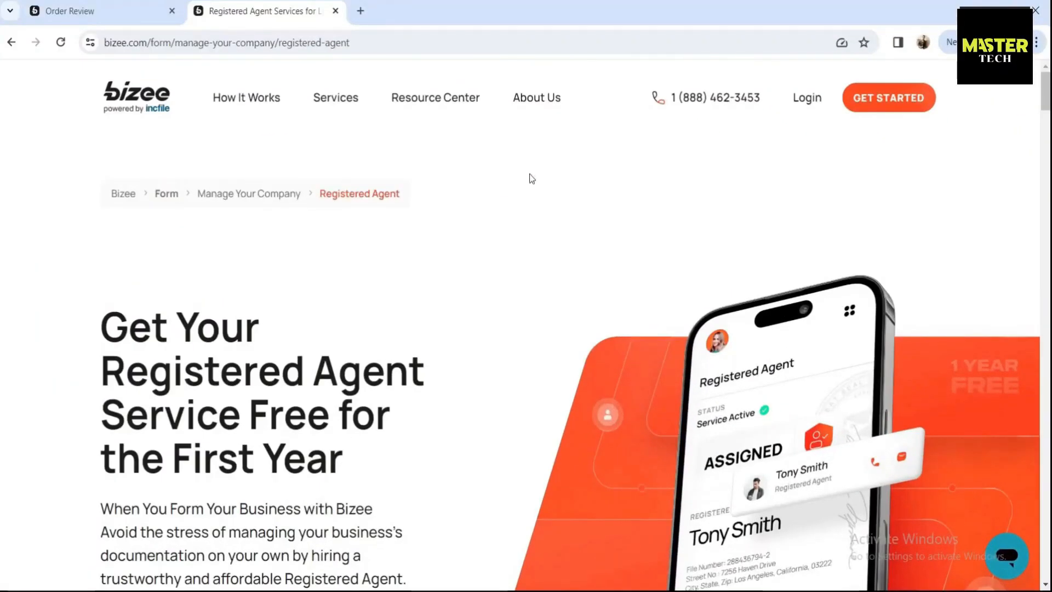
Highlight the page headline, intro paragraph and the Does My Business Need a Registered Agent? heading
left_click_drag(99, 313, 101, 314)
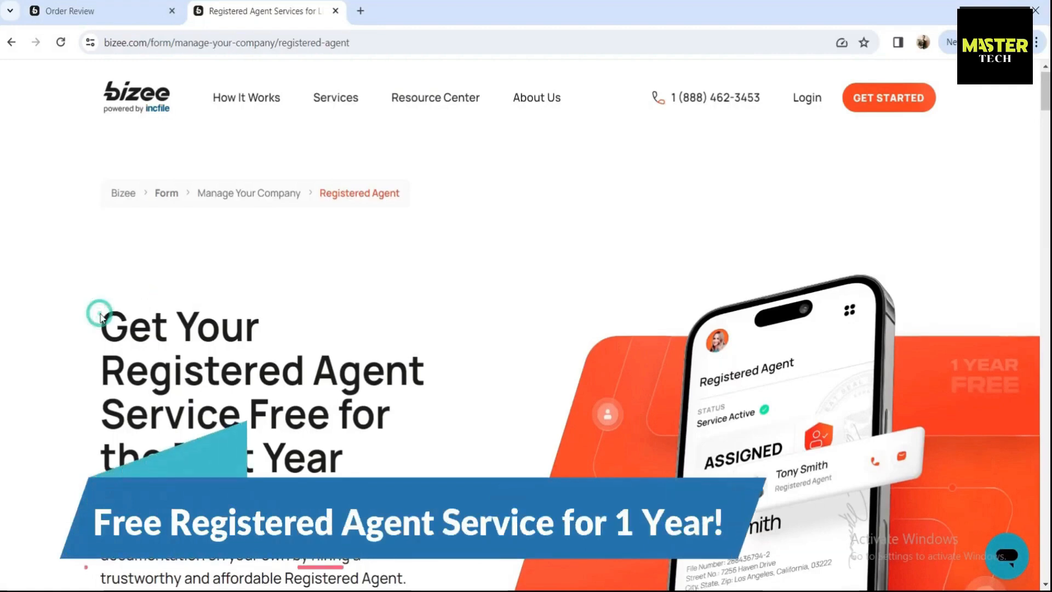
scroll(101, 314, "down", 3)
left_click_drag(100, 167, 397, 308)
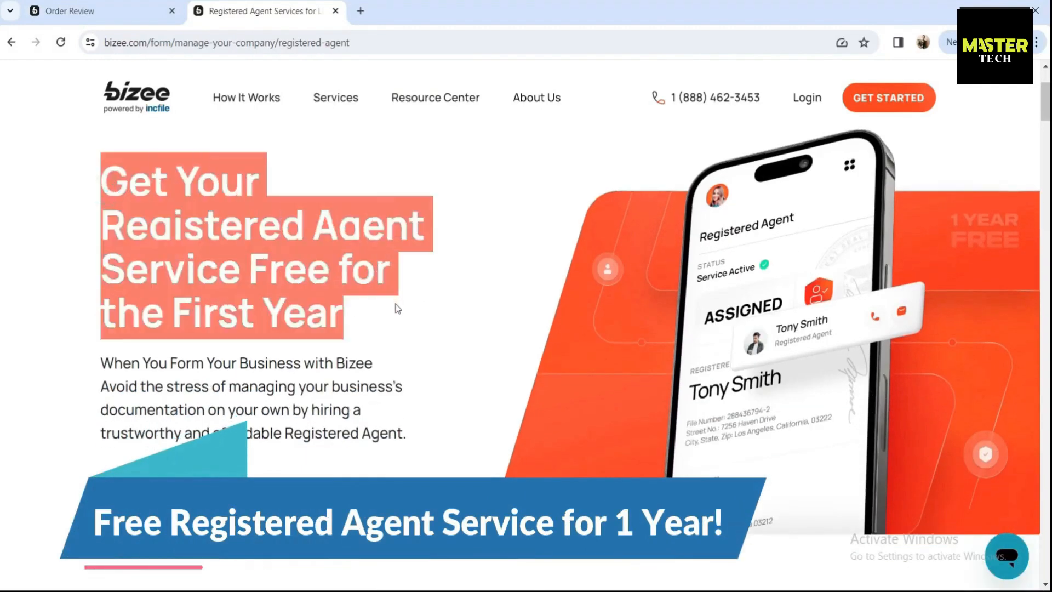
left_click(398, 308)
scroll(395, 301, "down", 1)
left_click_drag(101, 291, 418, 358)
left_click(293, 437)
scroll(294, 435, "down", 10)
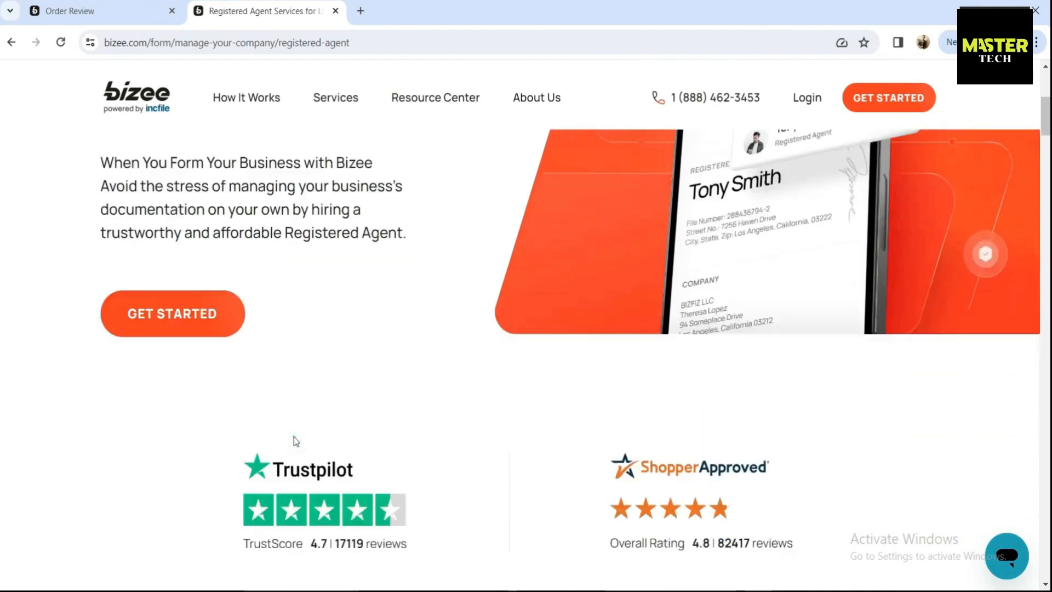
scroll(294, 439, "down", 3)
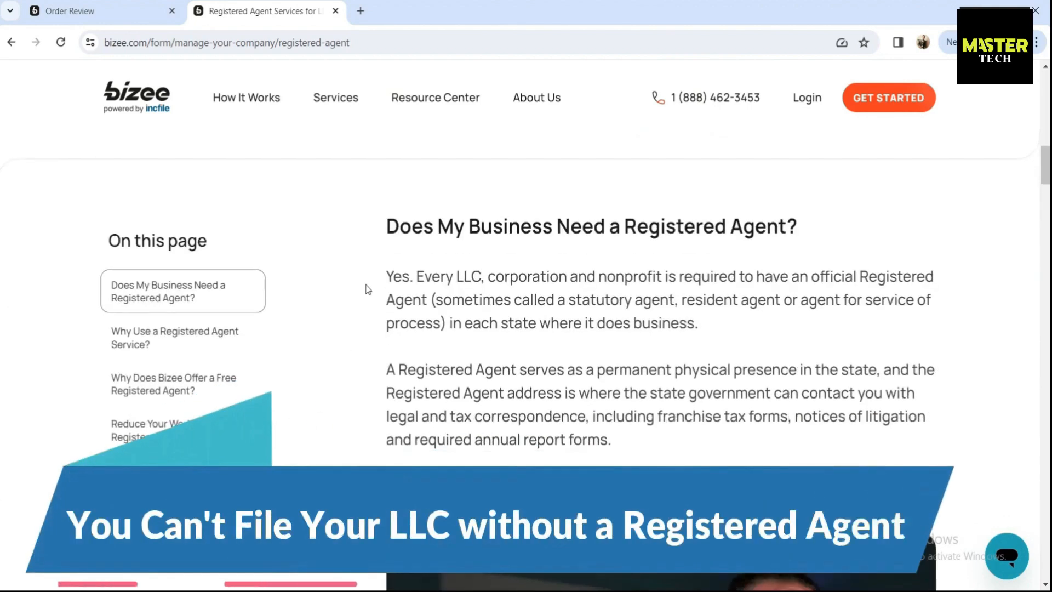
left_click_drag(385, 232, 823, 234)
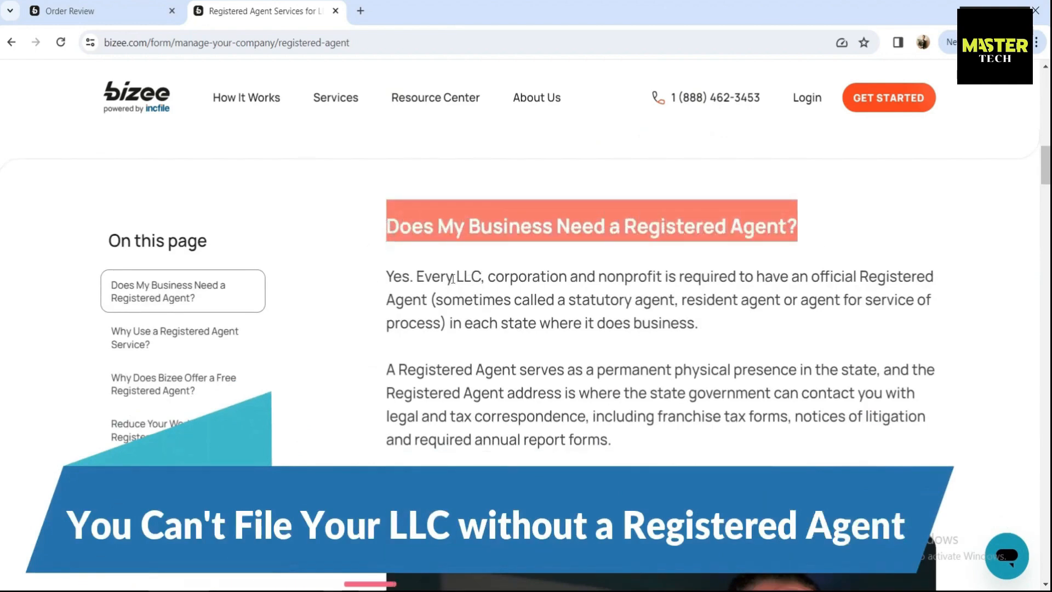
left_click_drag(414, 276, 385, 283)
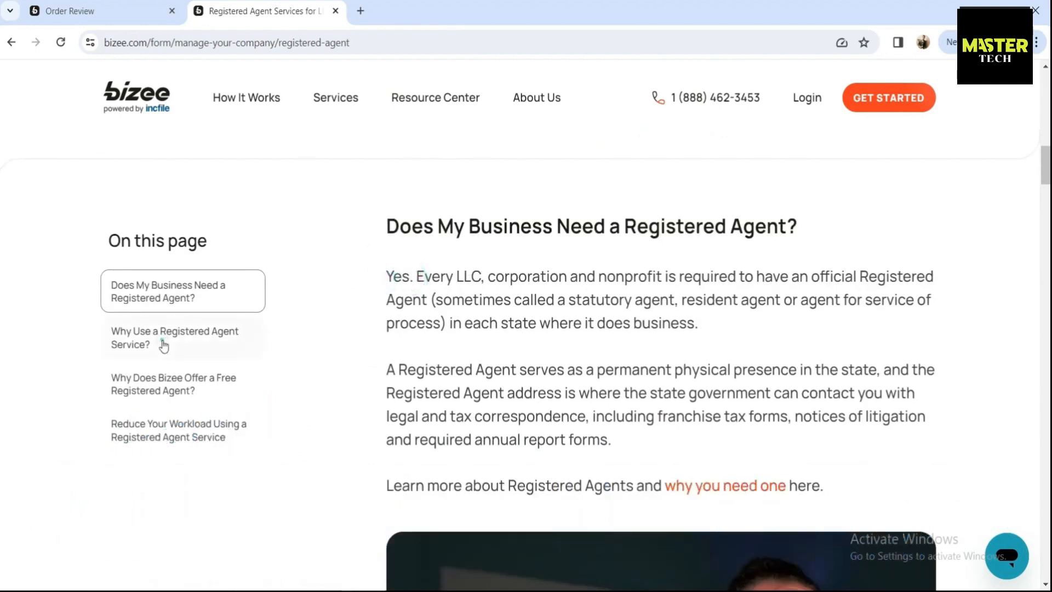
Jump to the Why Use, Why Does Bizee Offer and Reduce Your Workload sections, then view the footer
left_click(163, 344)
left_click(168, 379)
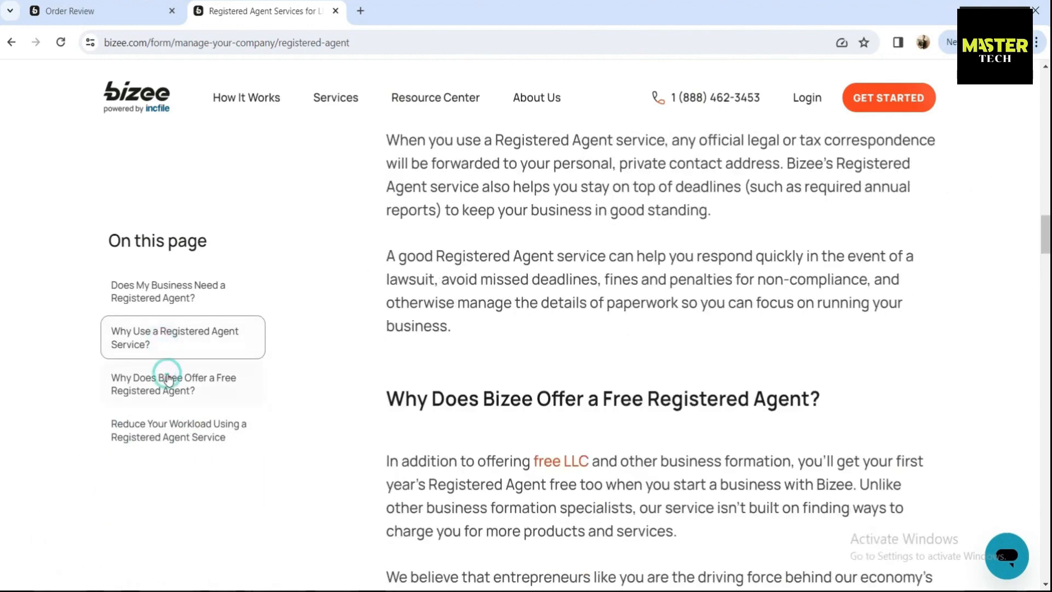
left_click(175, 421)
scroll(390, 394, "down", 10)
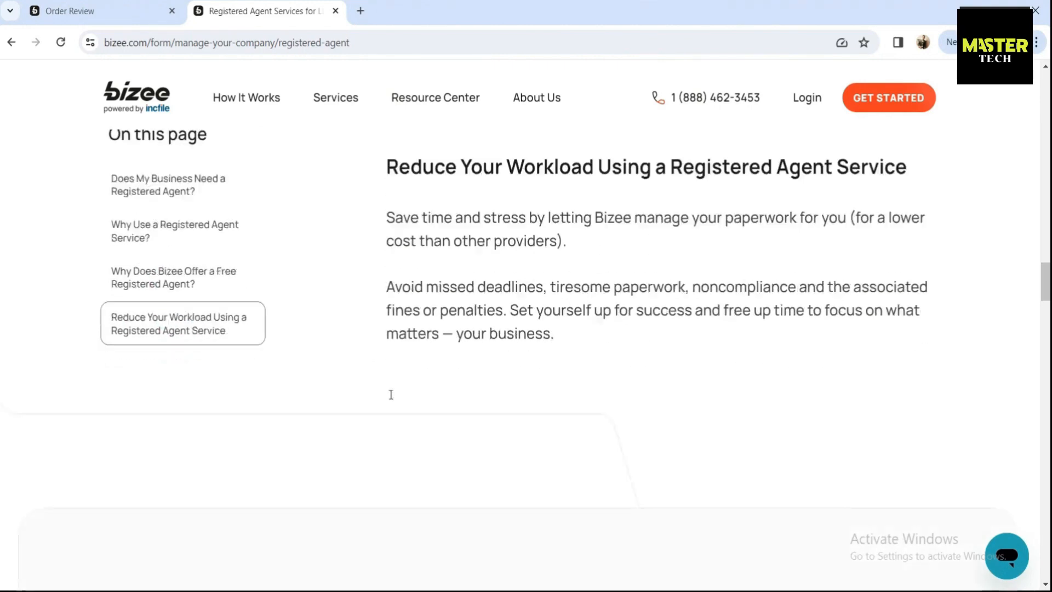
scroll(390, 394, "down", 20)
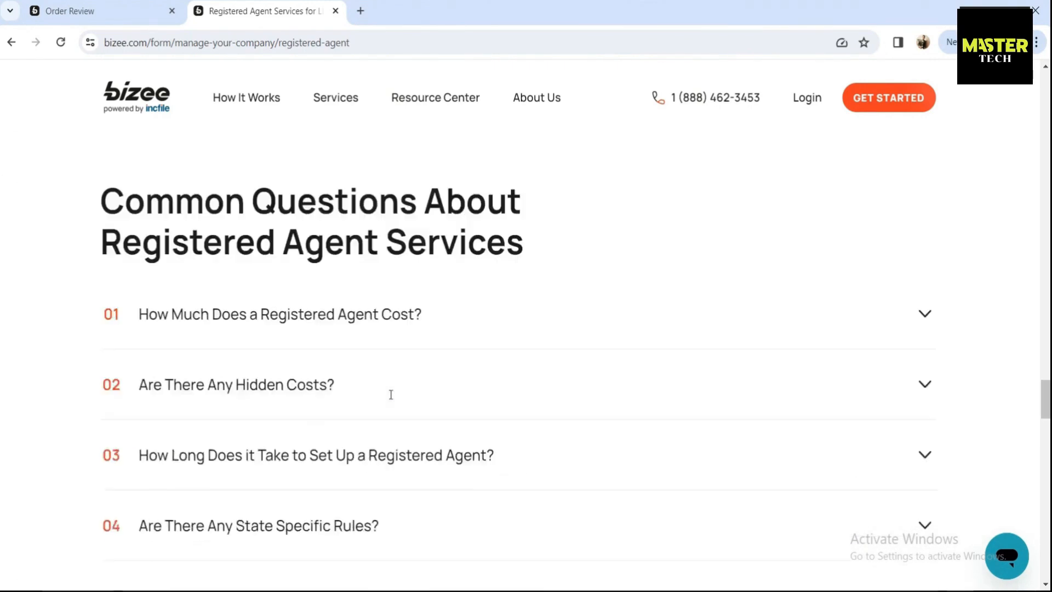
scroll(391, 394, "down", 15)
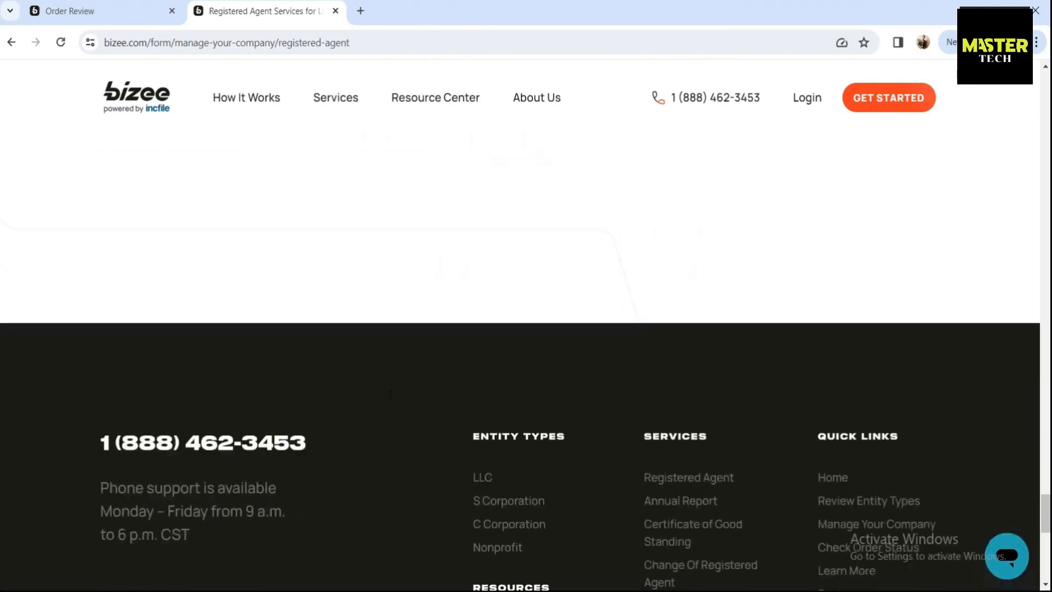
scroll(391, 395, "down", 1)
left_click_drag(1045, 557, 1046, 53)
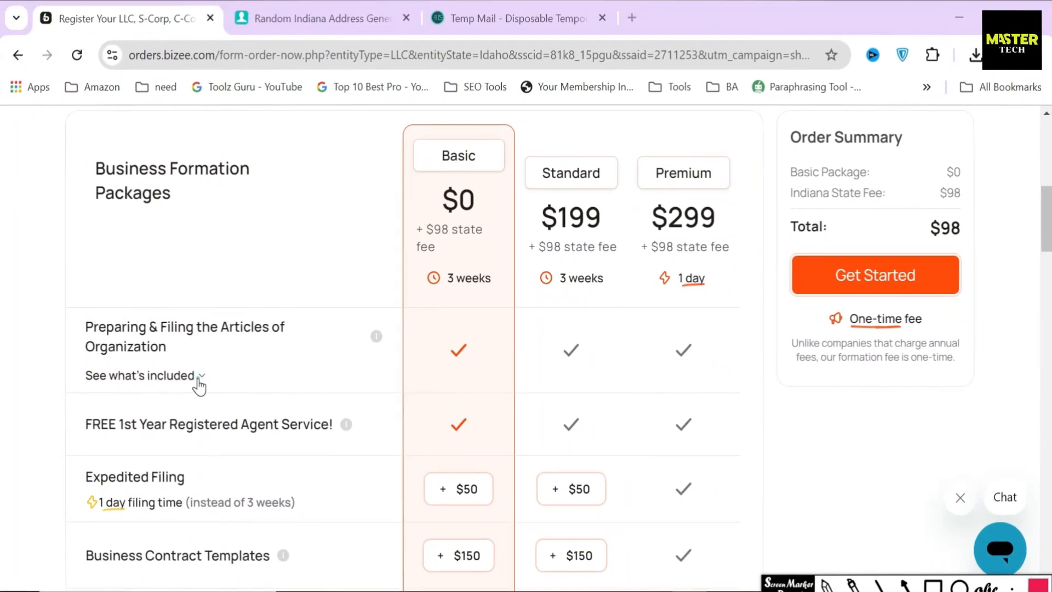
Expand the Articles of Organization inclusions and box Unlimited Name Searches
left_click(197, 378)
left_click(932, 585)
left_click_drag(89, 446, 280, 484)
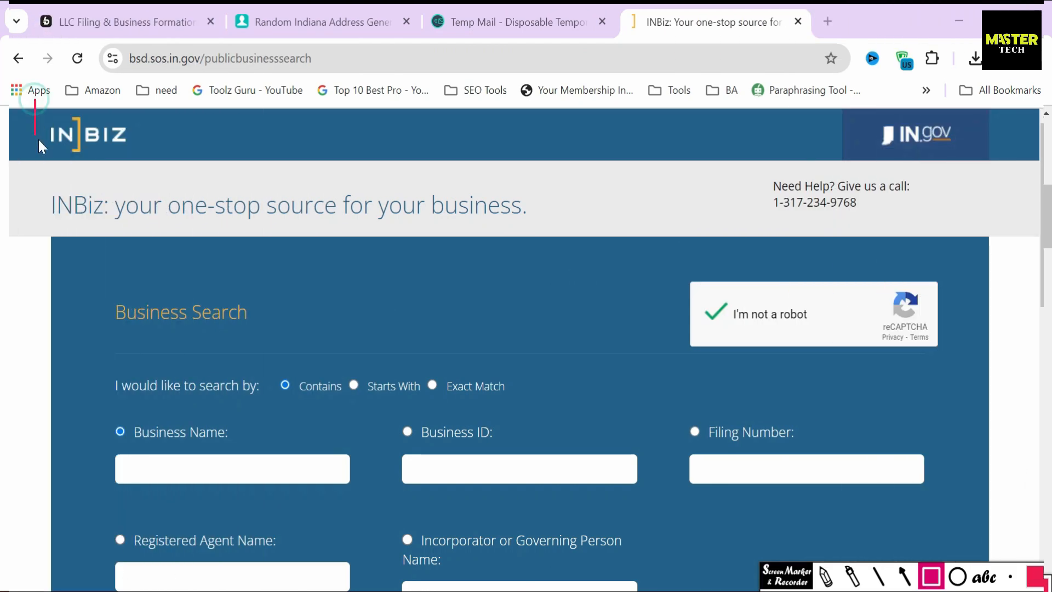
Box the INBIZ logo and the Business Search heading on the INBiz page
left_click_drag(35, 100, 159, 172)
left_click_drag(102, 283, 278, 350)
left_click(901, 579)
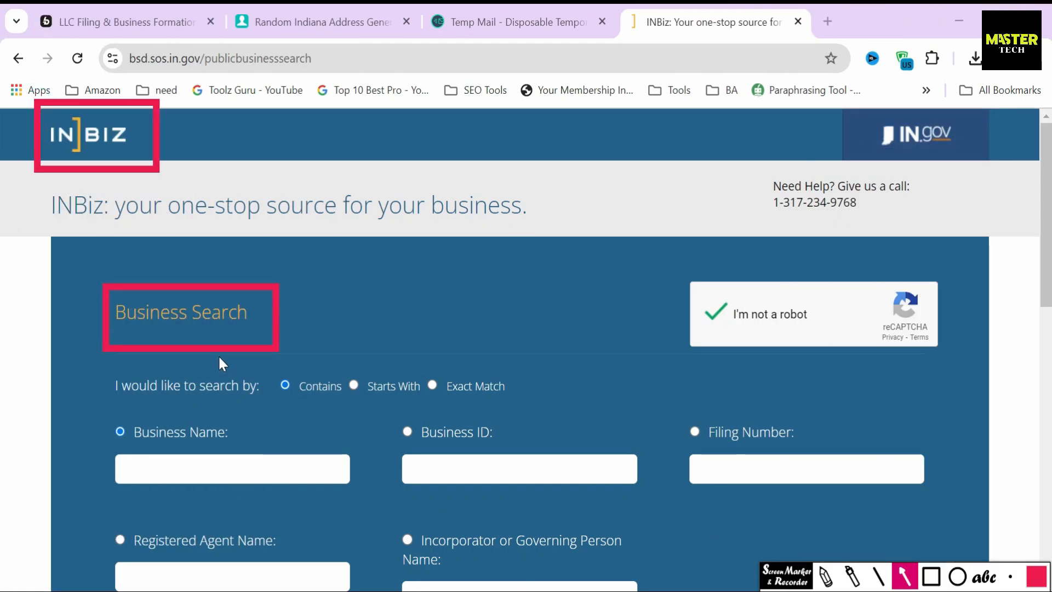
Search INBiz business names for 'Real Estate' and scroll through the matching companies
left_click(184, 456)
type("Real Es")
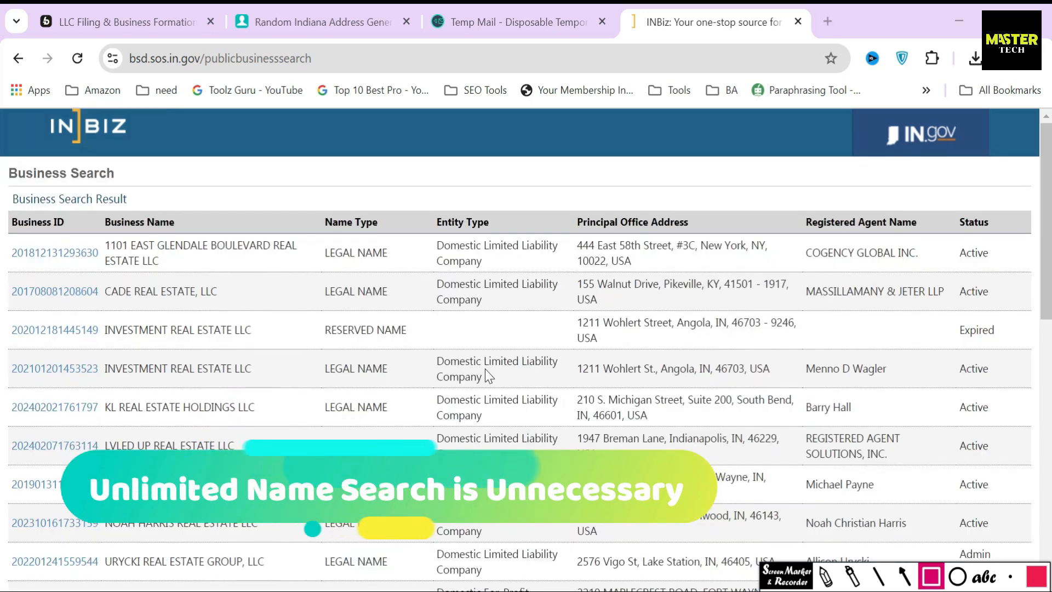
left_click(930, 576)
left_click_drag(2, 161, 169, 214)
scroll(273, 383, "down", 15)
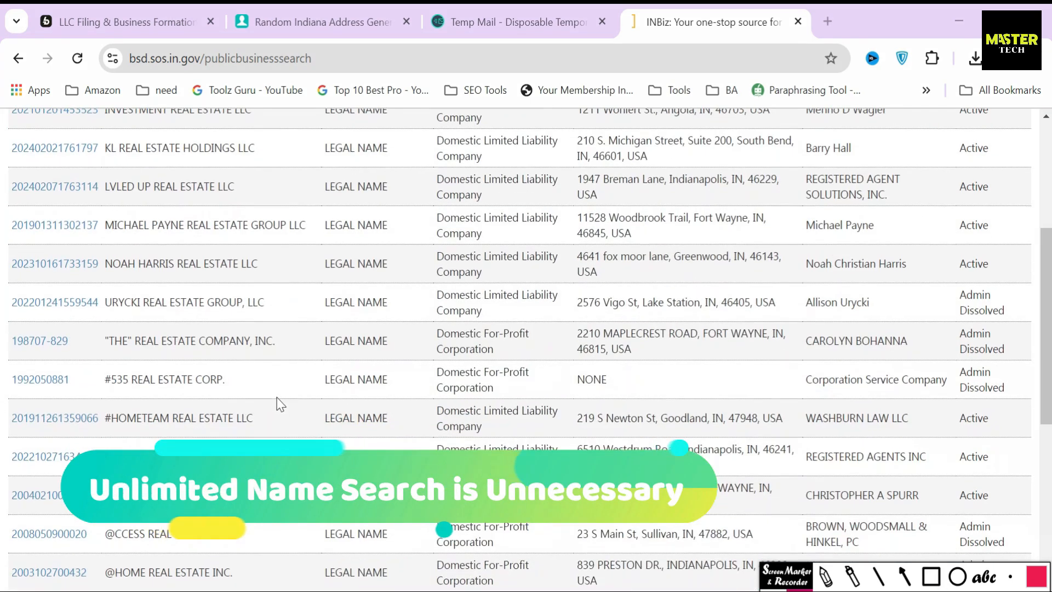
scroll(277, 398, "up", 15)
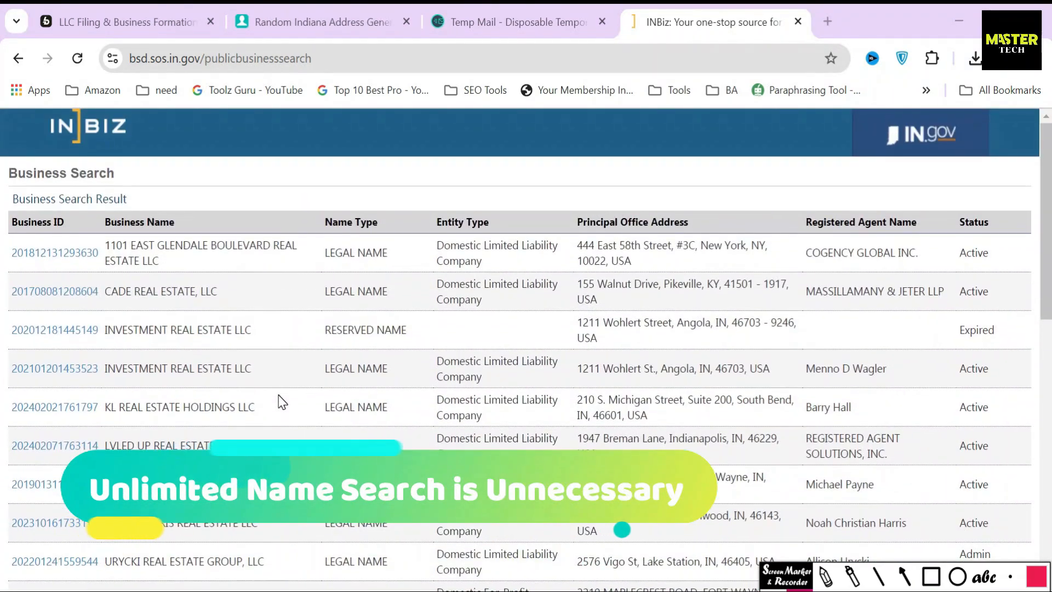
scroll(277, 398, "down", 2)
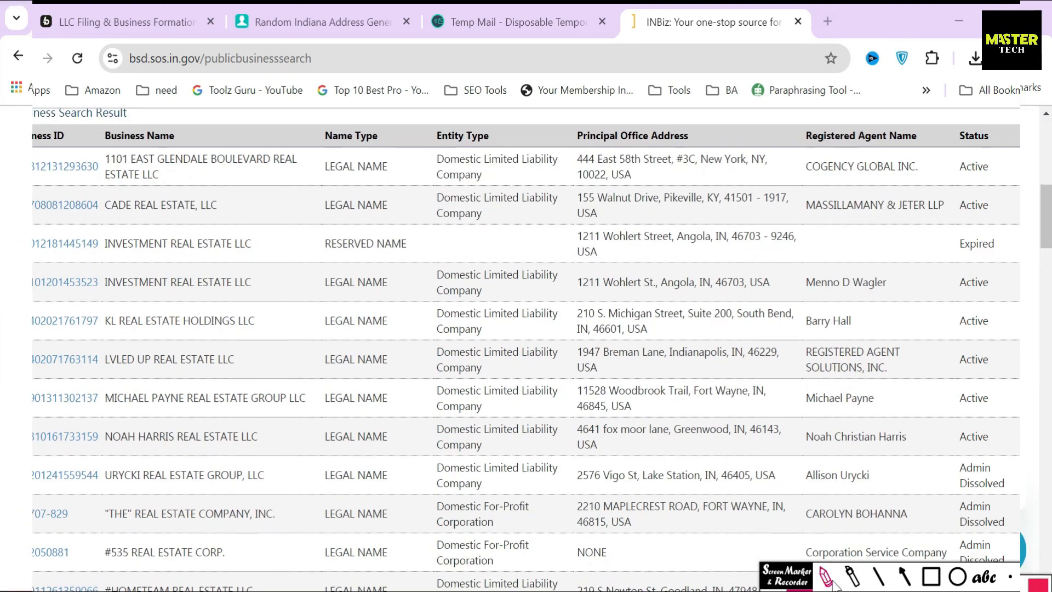
Choose the Standard package again for a $297 total and box its $199 price
left_click(585, 223)
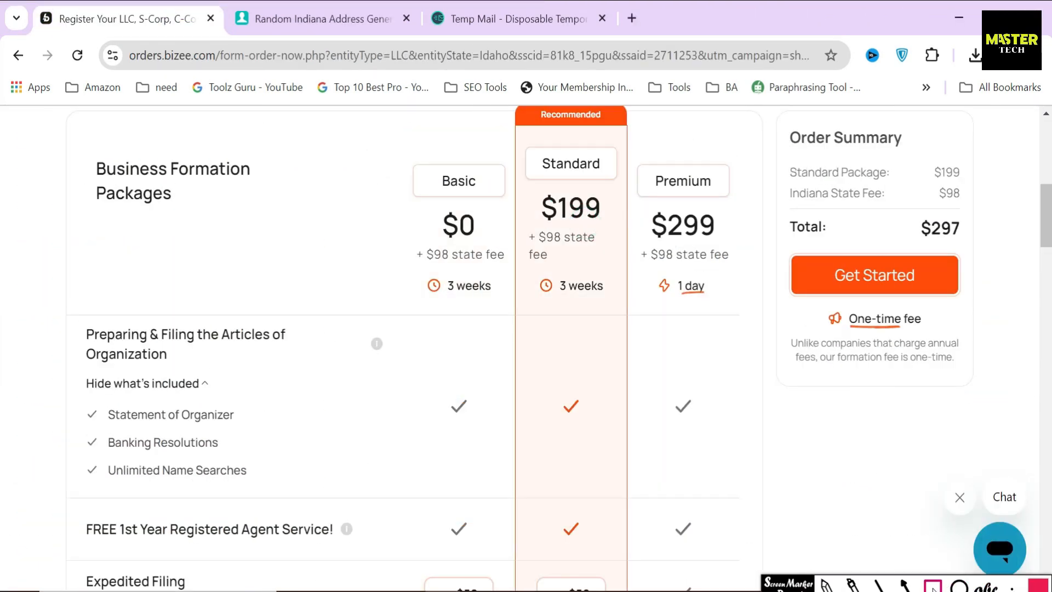
left_click(933, 586)
mouse_move(530, 187)
left_mouse_down()
mouse_move(598, 227)
mouse_move(618, 225)
left_mouse_up()
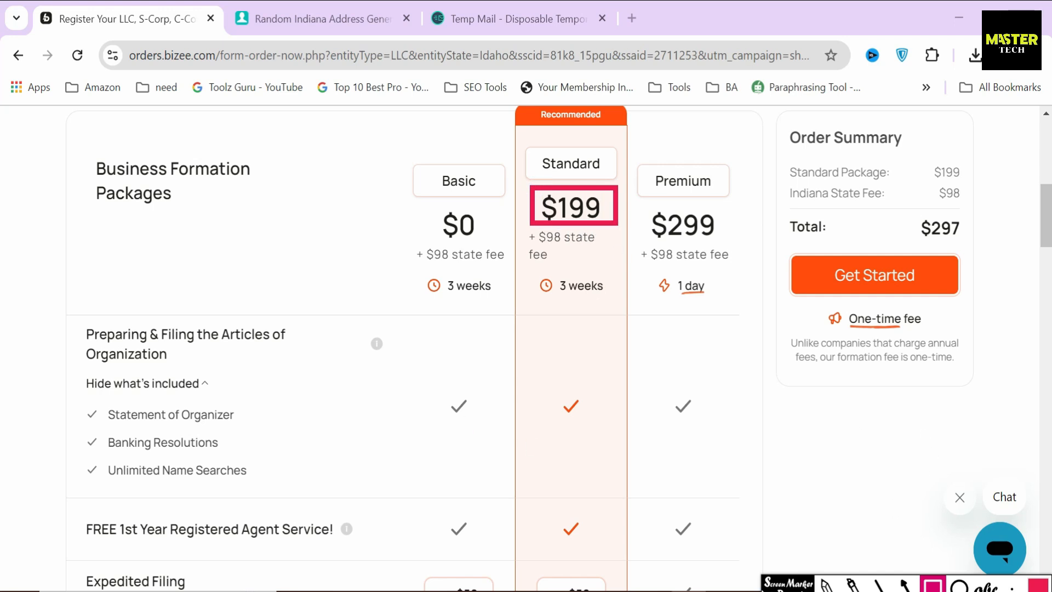
left_click(933, 586)
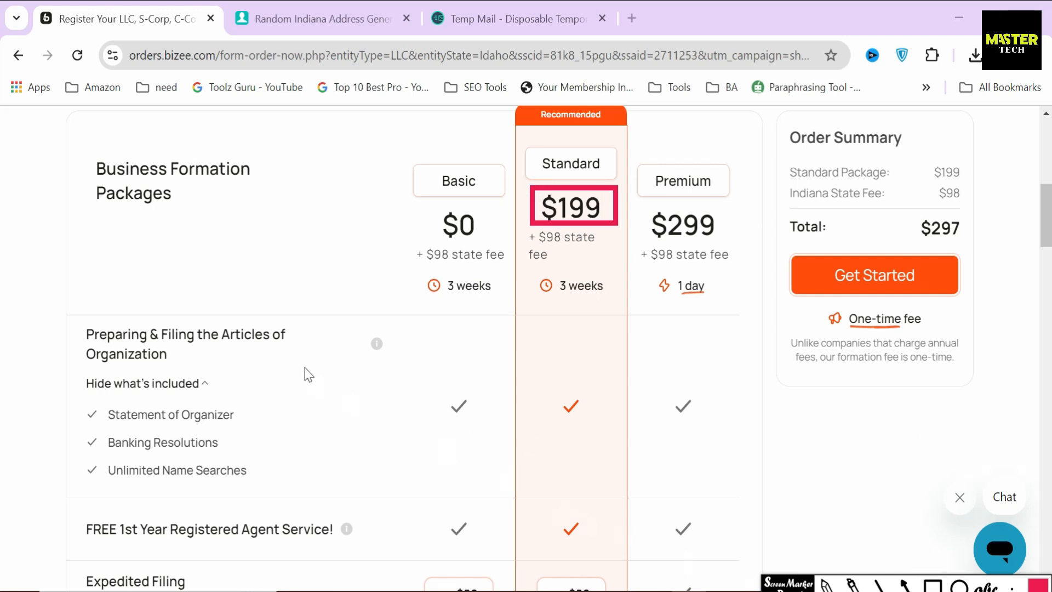
left_click(190, 385)
scroll(1047, 255, "down", 2)
scroll(1047, 255, "down", 3)
left_click(933, 586)
left_click(932, 585)
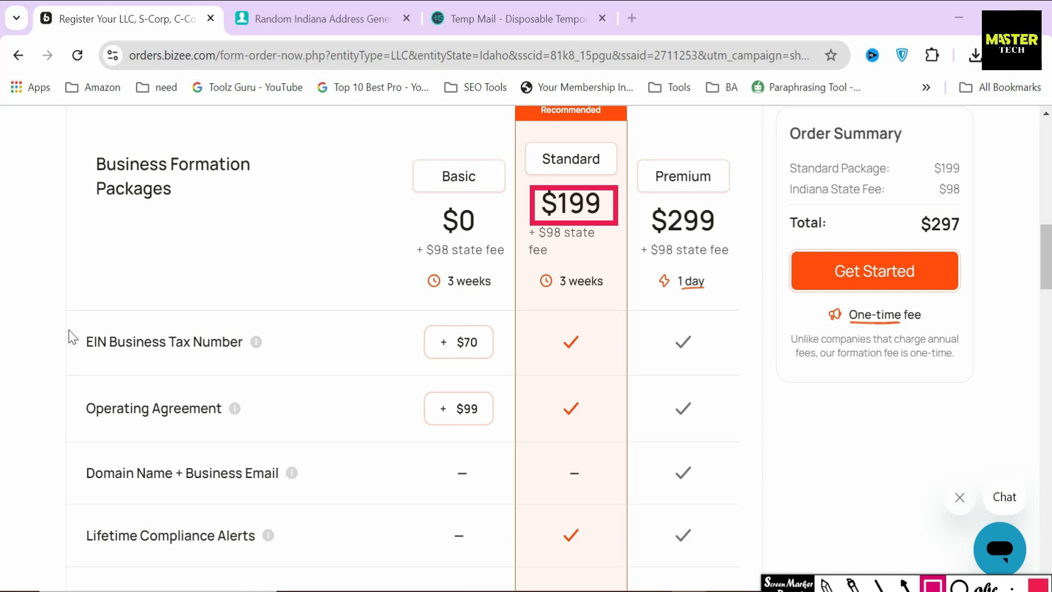
mouse_move(72, 320)
left_mouse_down()
mouse_move(152, 361)
mouse_move(276, 364)
left_mouse_up()
mouse_move(75, 383)
left_mouse_down()
mouse_move(130, 430)
mouse_move(270, 435)
left_mouse_up()
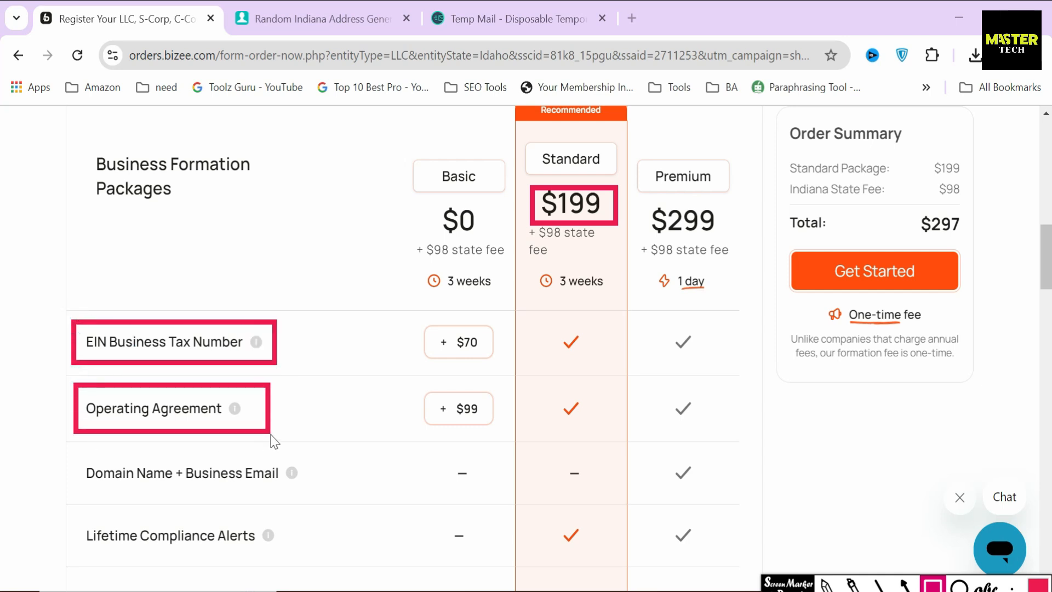
left_click_drag(81, 533, 286, 567)
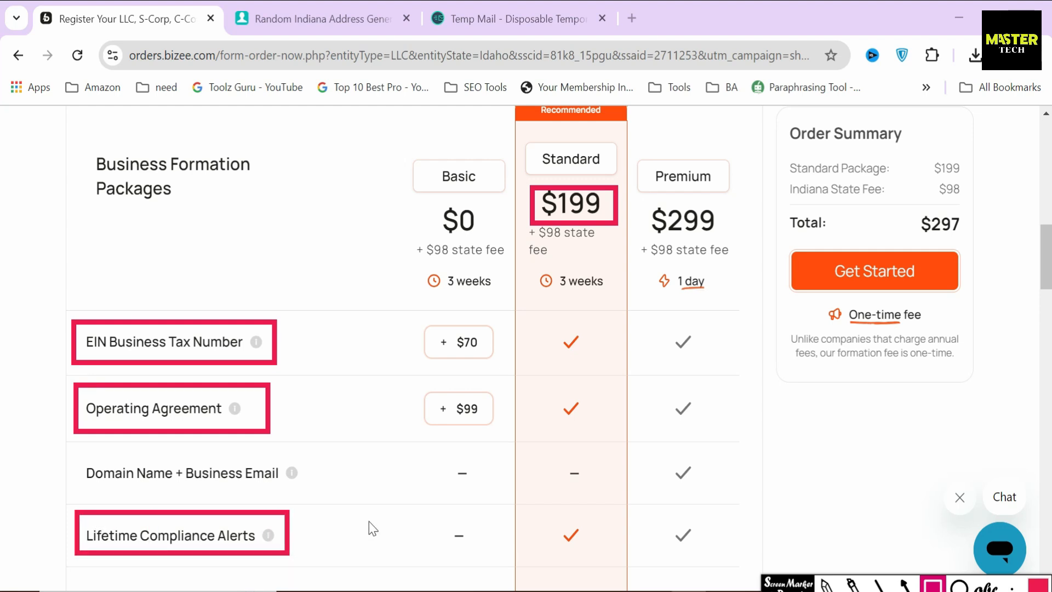
scroll(369, 528, "down", 5)
mouse_move(80, 356)
left_mouse_down()
mouse_move(229, 411)
mouse_move(323, 412)
left_mouse_up()
mouse_move(78, 418)
left_mouse_down()
mouse_move(198, 481)
mouse_move(284, 471)
left_mouse_up()
left_click_drag(86, 514, 249, 525)
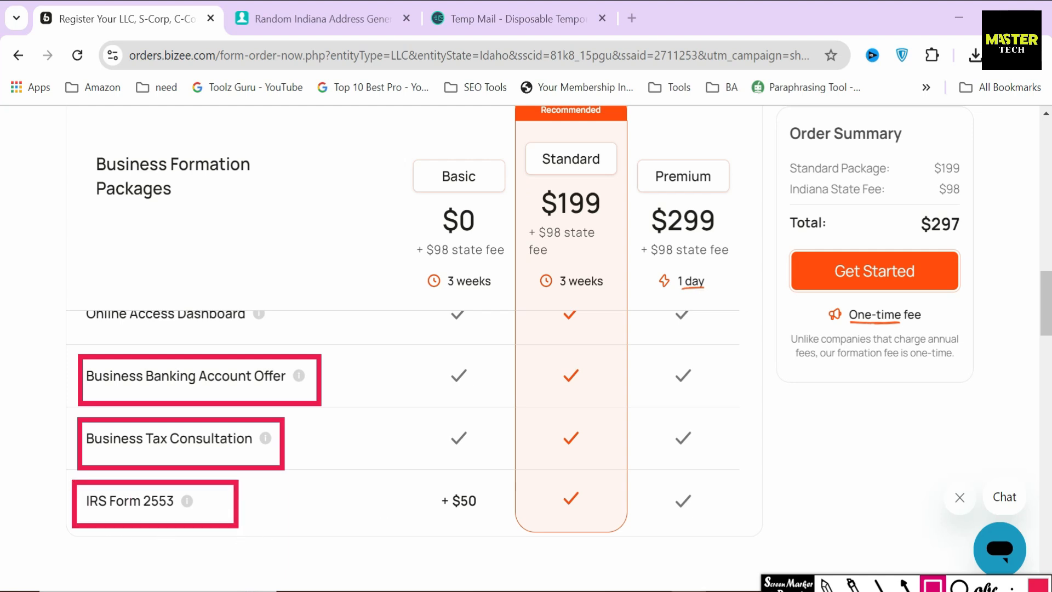
key("Escape")
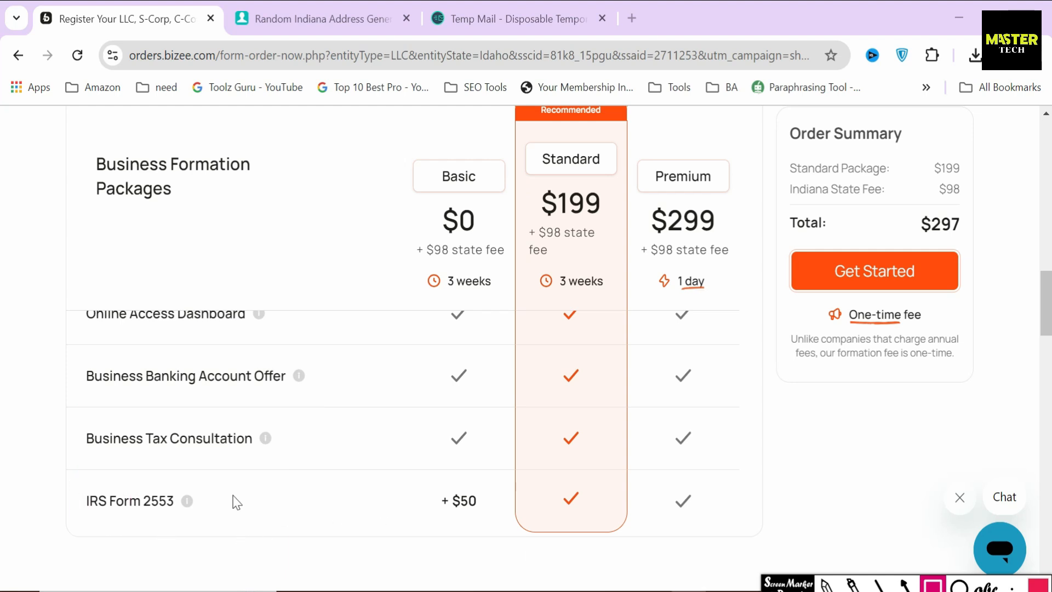
mouse_move(80, 413)
left_mouse_down()
mouse_move(104, 470)
mouse_move(304, 468)
left_mouse_up()
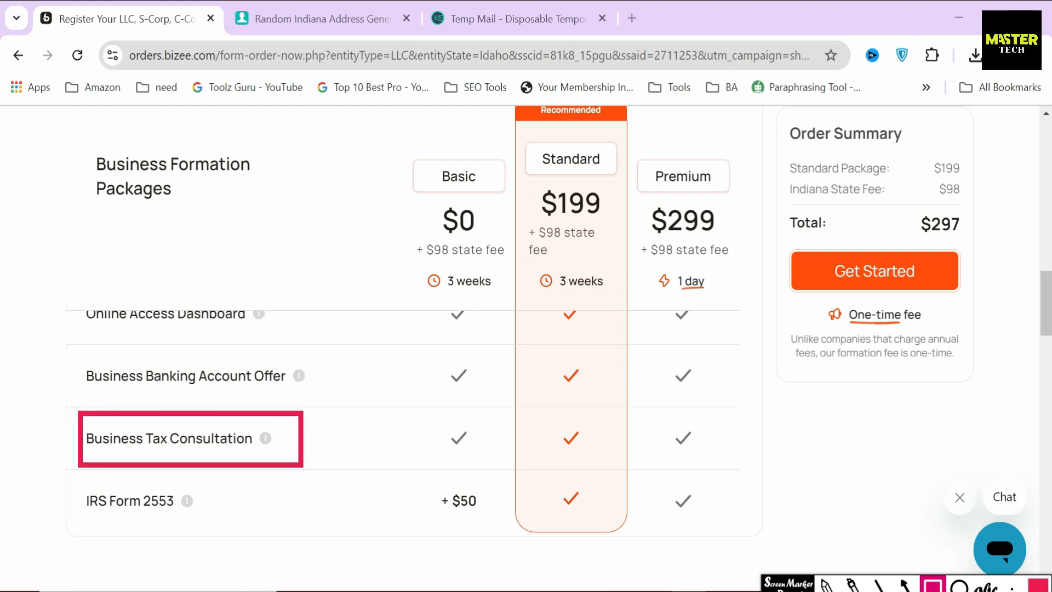
left_click(904, 584)
left_click_drag(349, 436, 312, 438)
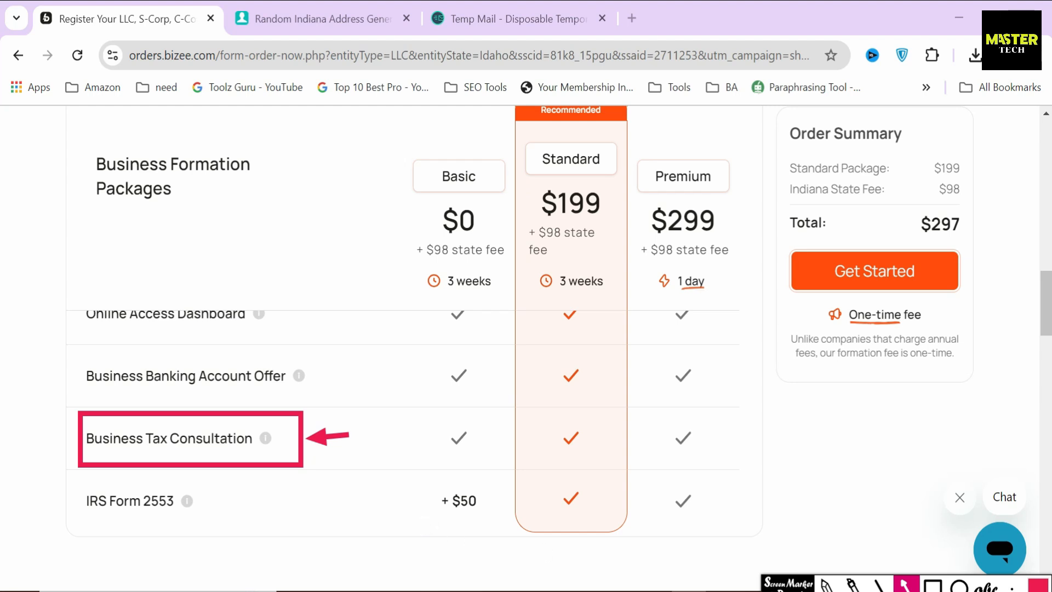
key("Delete")
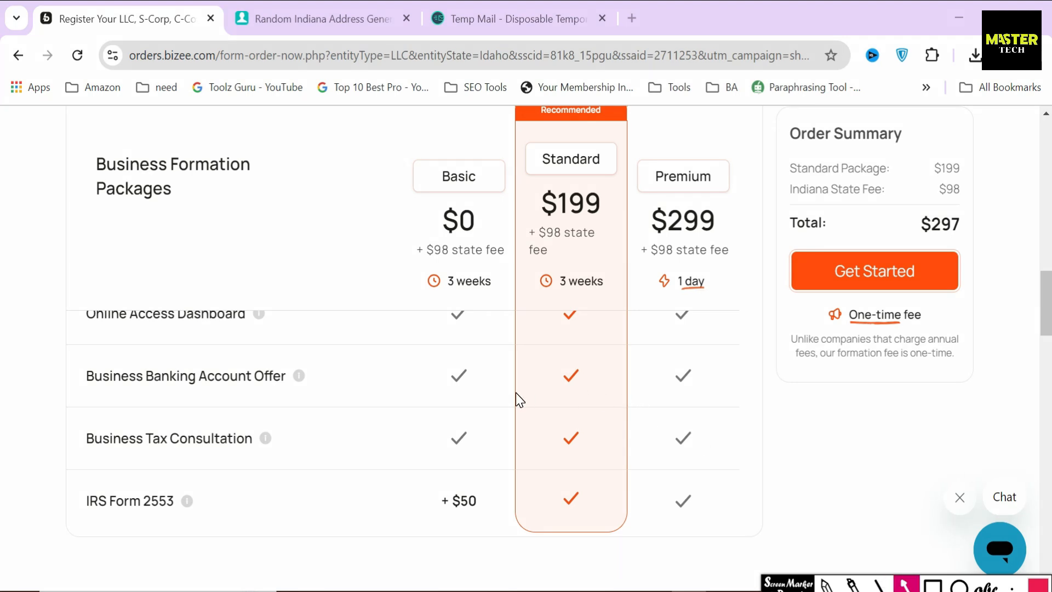
left_click_drag(622, 214, 601, 172)
scroll(340, 477, "up", 8)
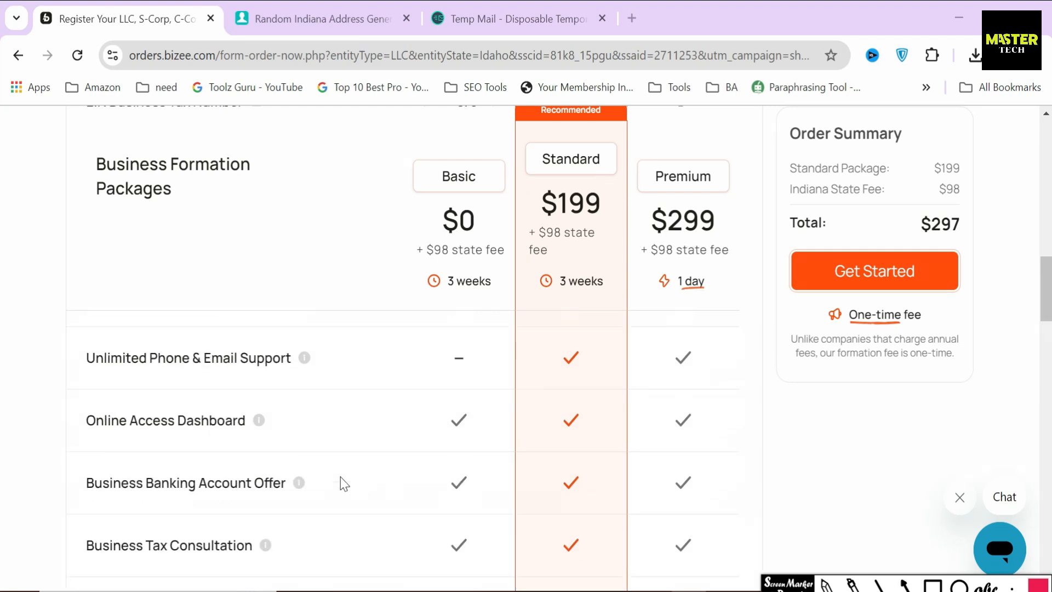
mouse_move(78, 400)
left_mouse_down()
mouse_move(92, 462)
mouse_move(279, 467)
left_mouse_up()
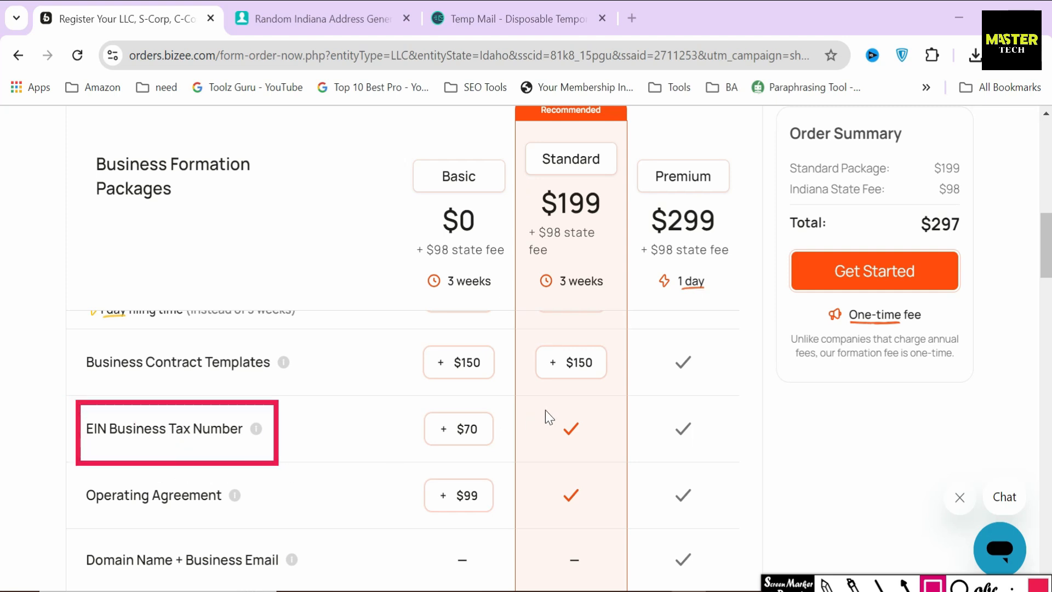
left_click_drag(550, 400, 595, 447)
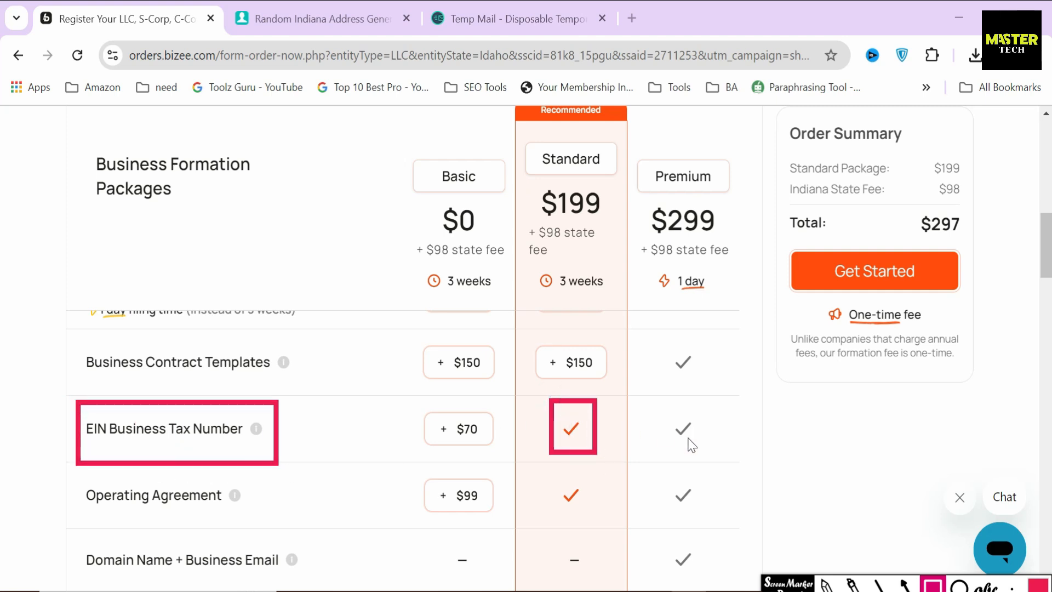
key("Escape")
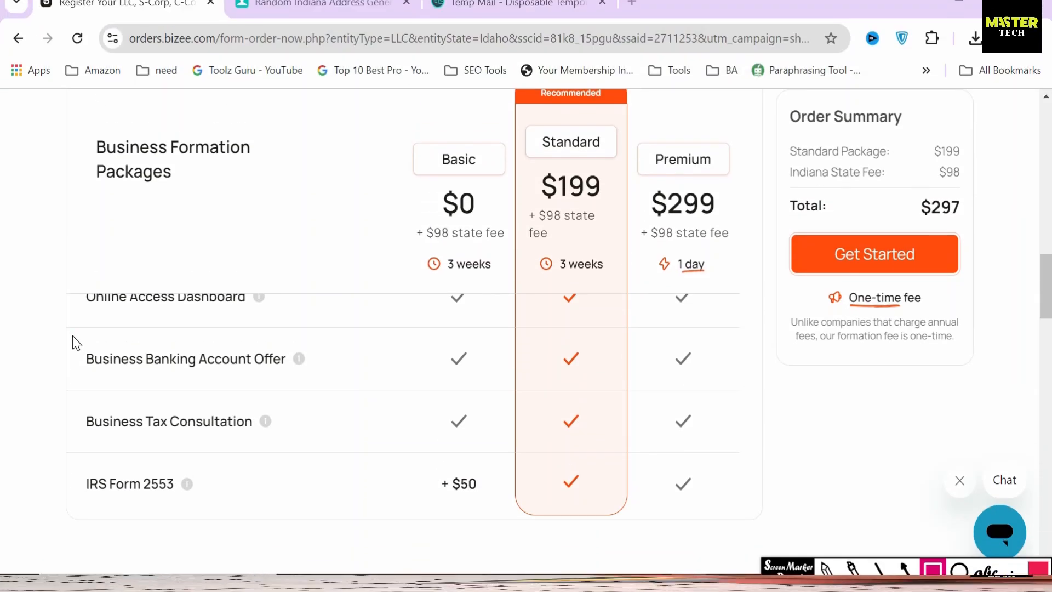
mouse_move(74, 354)
left_mouse_down()
mouse_move(327, 492)
mouse_move(728, 485)
left_mouse_up()
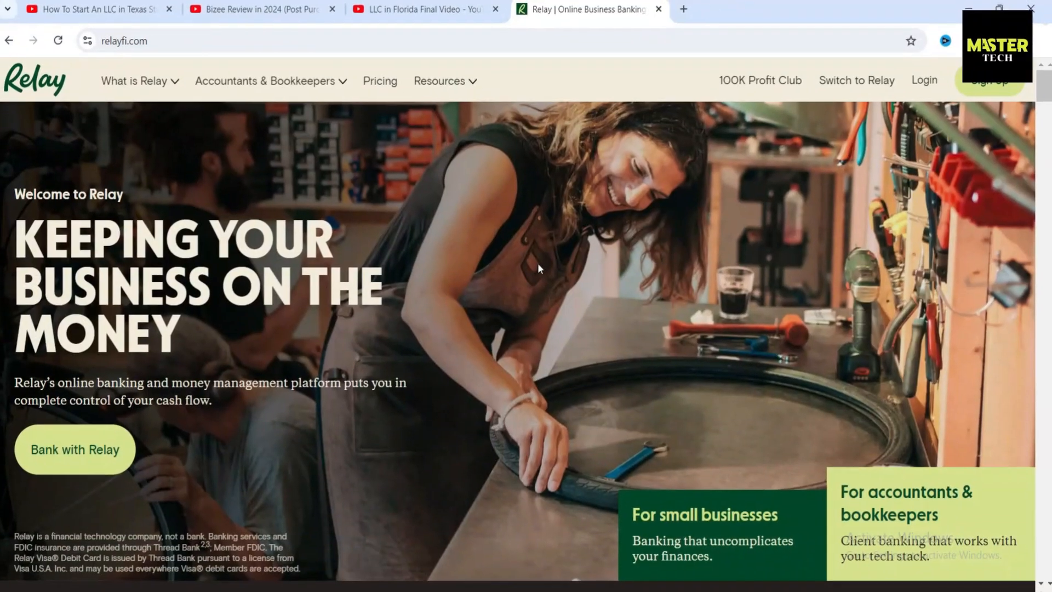
Scroll down the relayfi.com homepage to review its business banking features
scroll(534, 262, "down", 5)
scroll(534, 262, "down", 7)
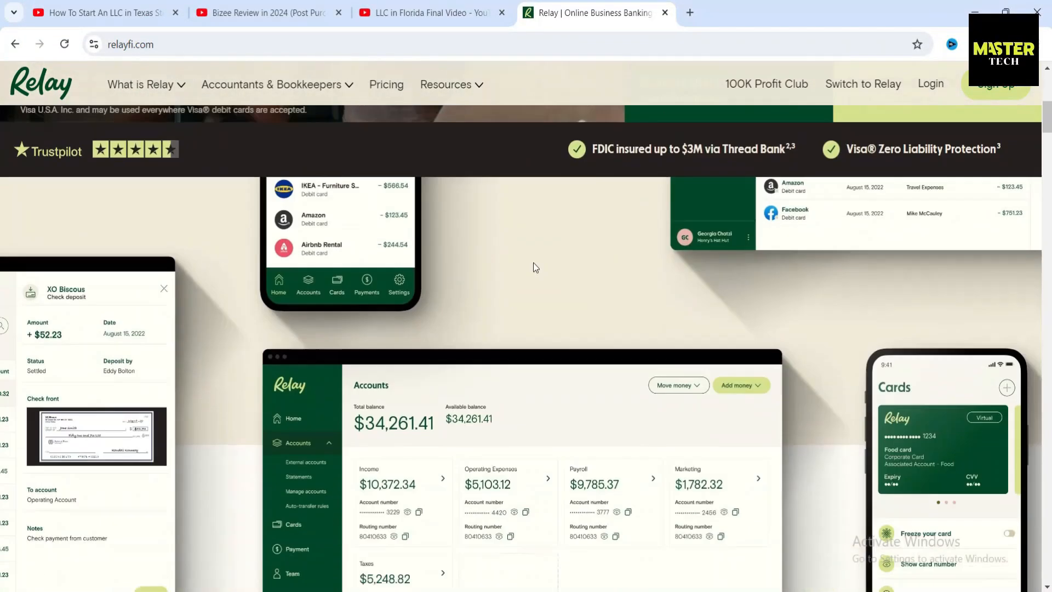
scroll(532, 262, "down", 15)
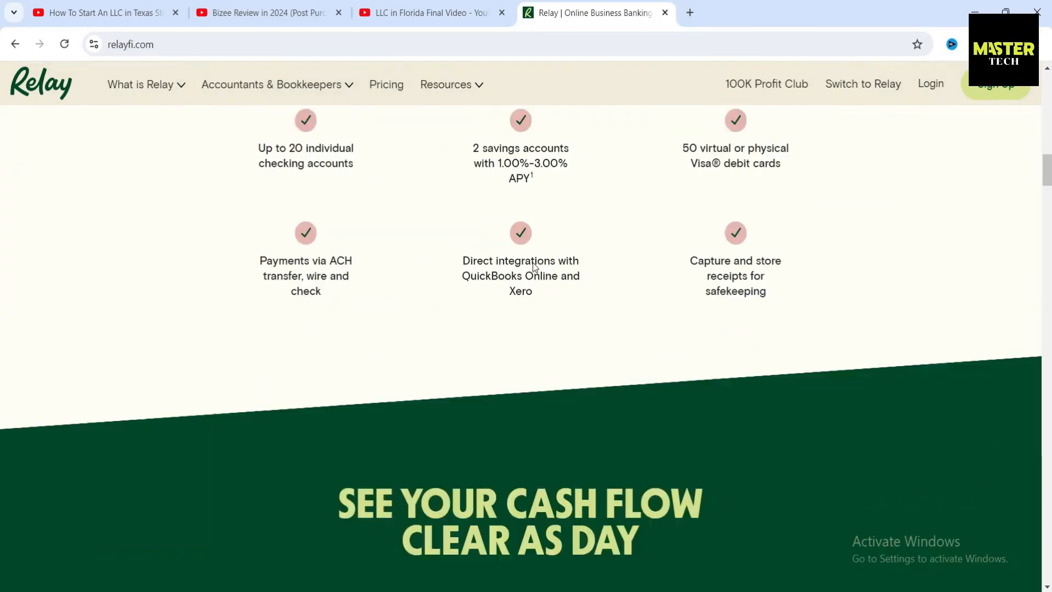
scroll(446, 311, "down", 20)
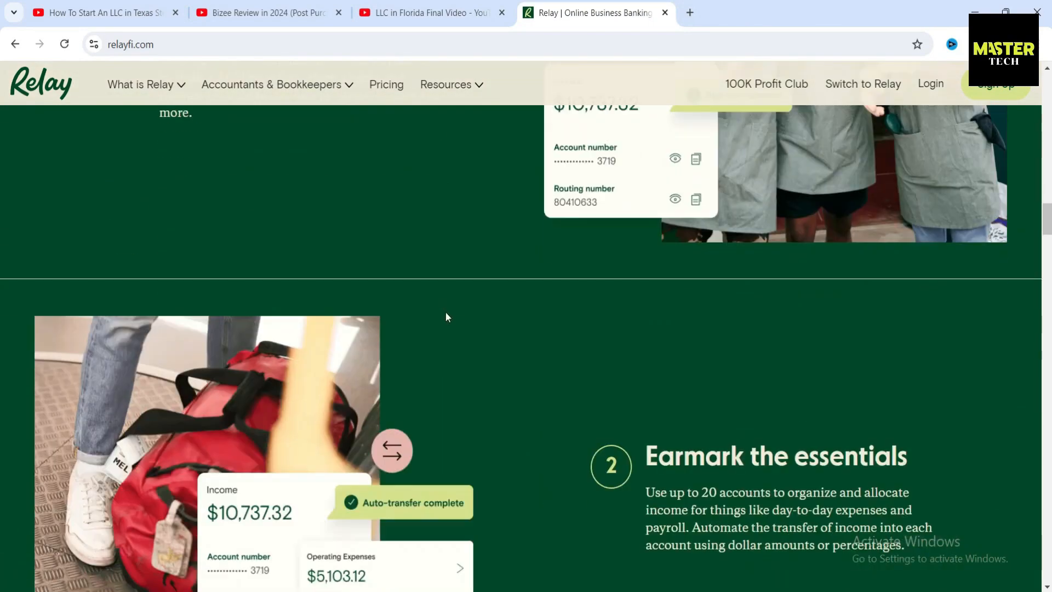
scroll(448, 316, "down", 8)
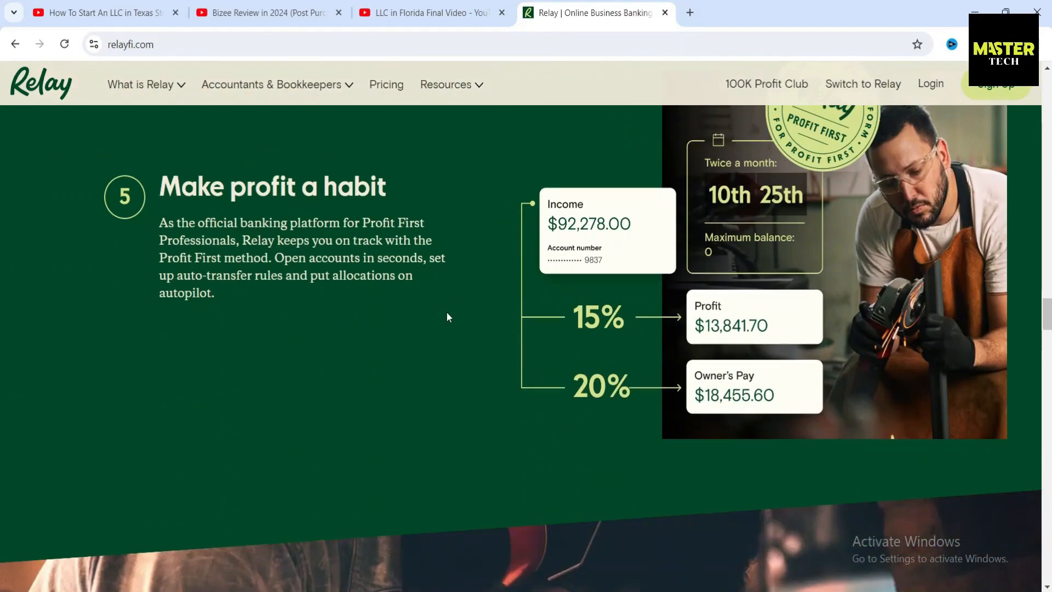
scroll(448, 316, "up", 3)
scroll(465, 328, "down", 2)
scroll(470, 322, "down", 5)
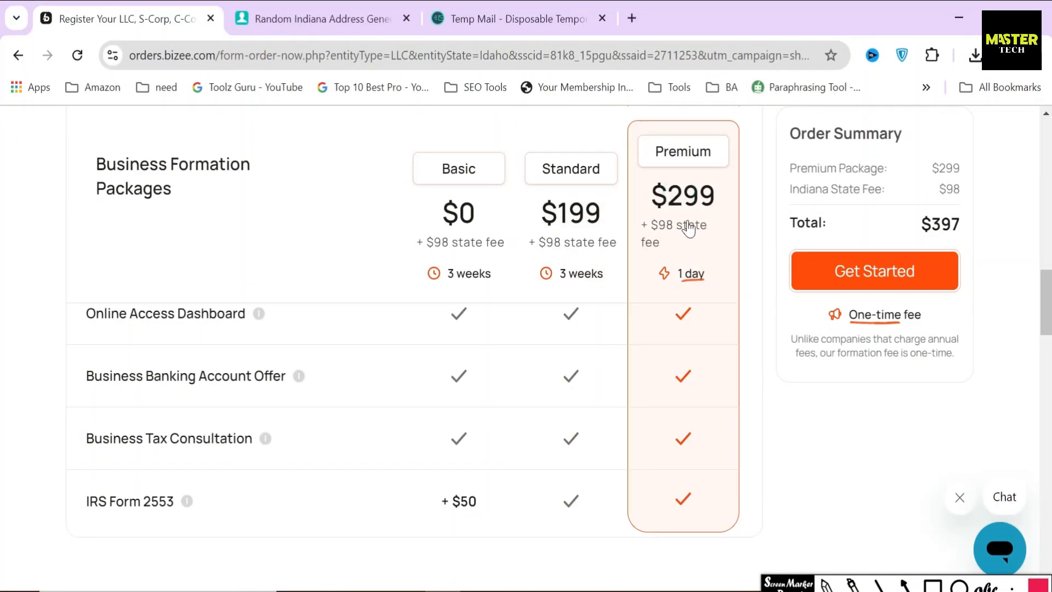
left_click(932, 585)
mouse_move(637, 170)
left_mouse_down()
mouse_move(704, 232)
mouse_move(728, 221)
left_mouse_up()
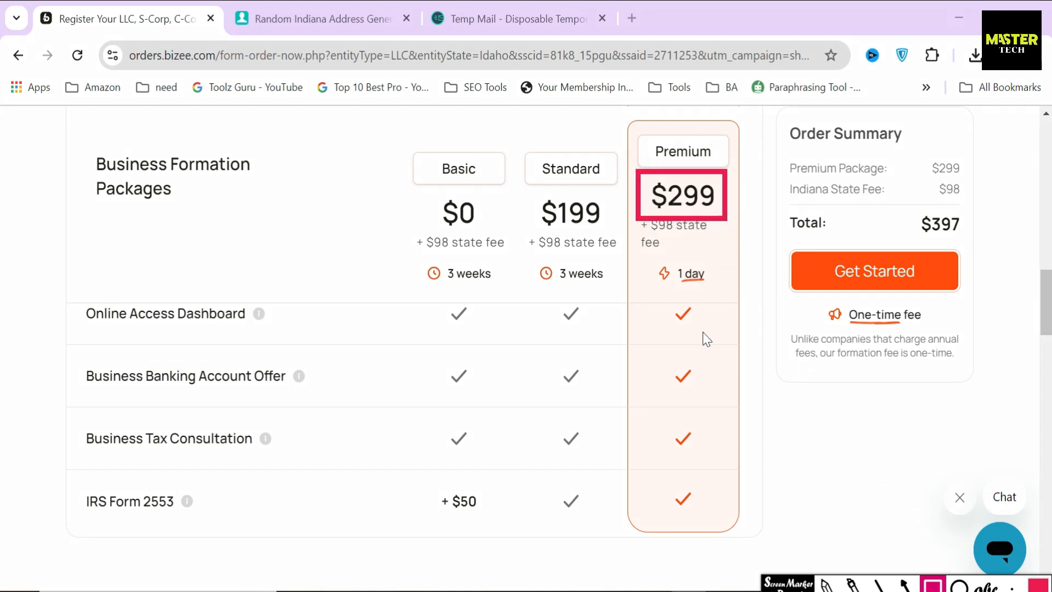
scroll(352, 419, "up", 9)
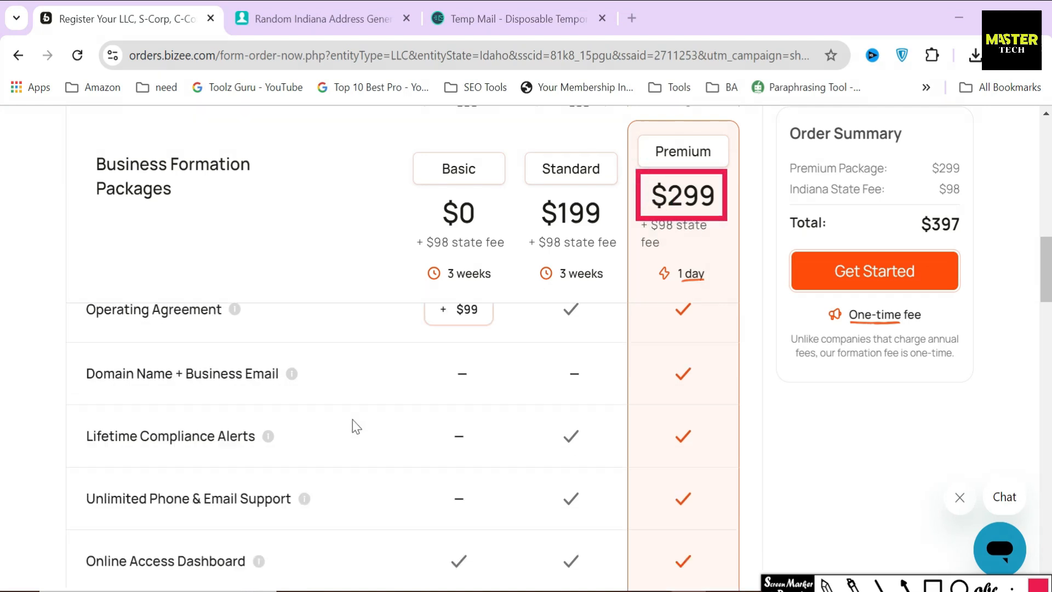
mouse_move(80, 352)
left_mouse_down()
mouse_move(96, 408)
mouse_move(311, 424)
left_mouse_up()
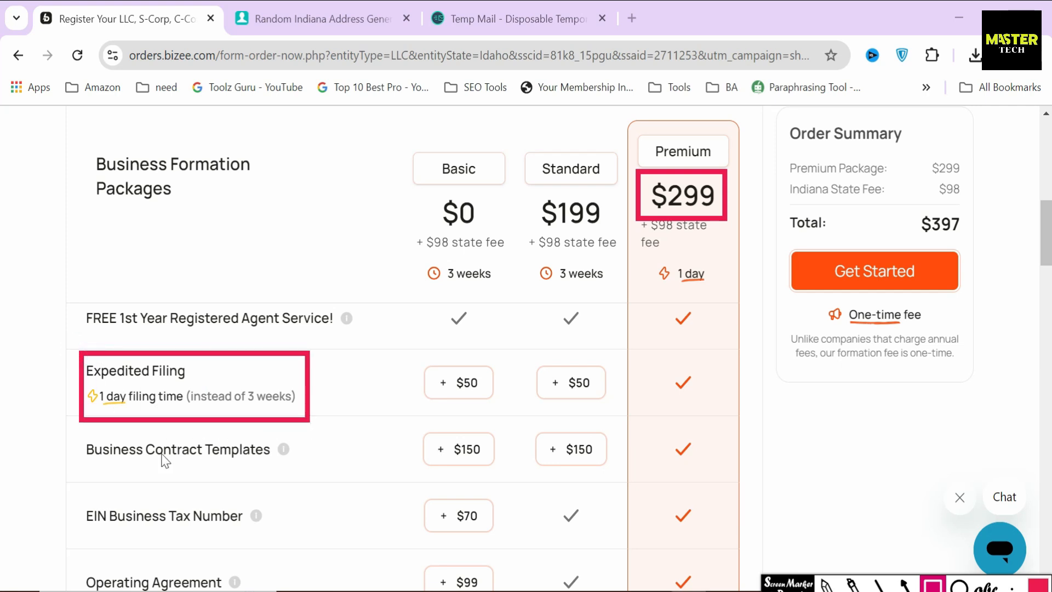
mouse_move(76, 415)
left_mouse_down()
mouse_move(87, 455)
mouse_move(310, 484)
left_mouse_up()
scroll(310, 483, "down", 5)
mouse_move(75, 362)
left_mouse_down()
mouse_move(117, 411)
mouse_move(311, 425)
left_mouse_up()
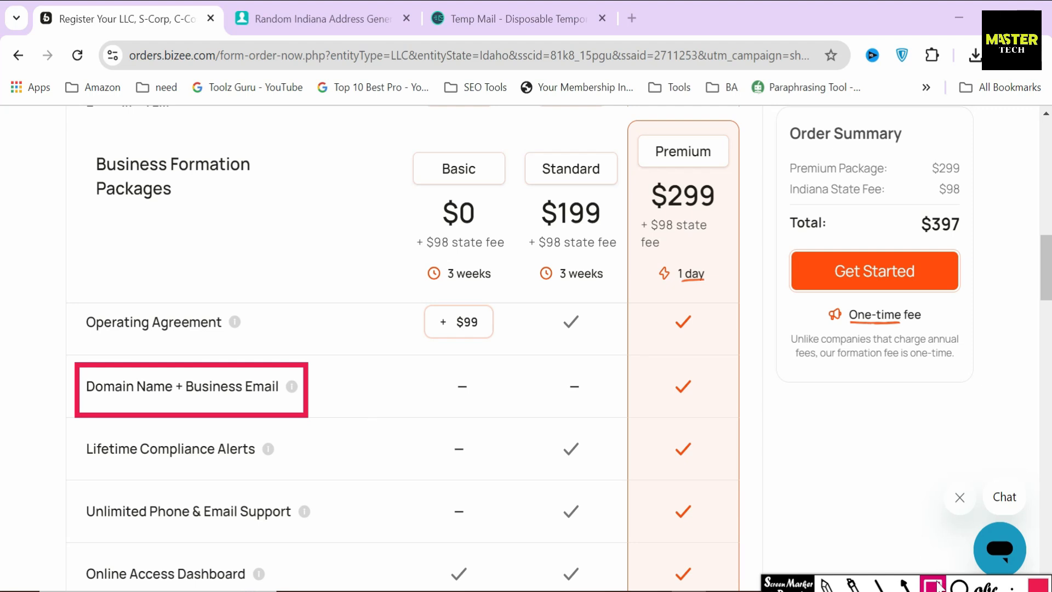
key("Escape")
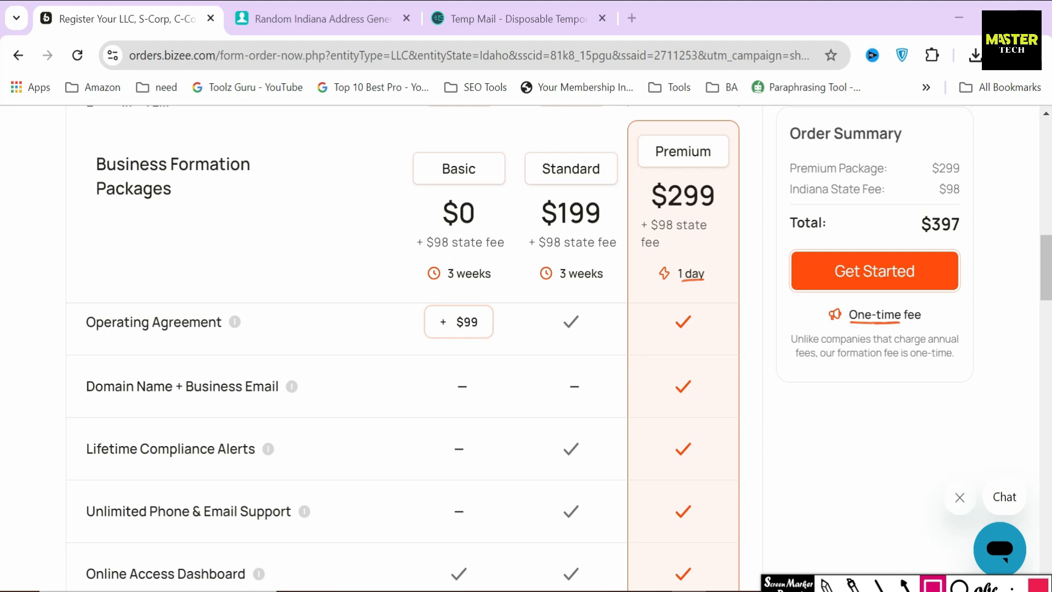
left_click(905, 584)
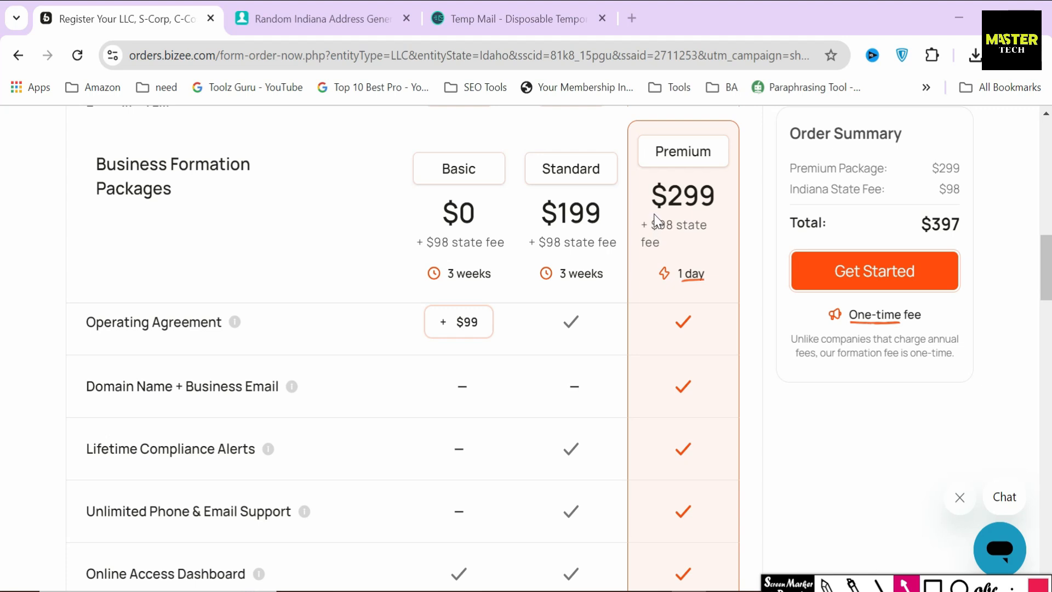
left_click_drag(634, 206, 647, 166)
left_click_drag(544, 223, 739, 229)
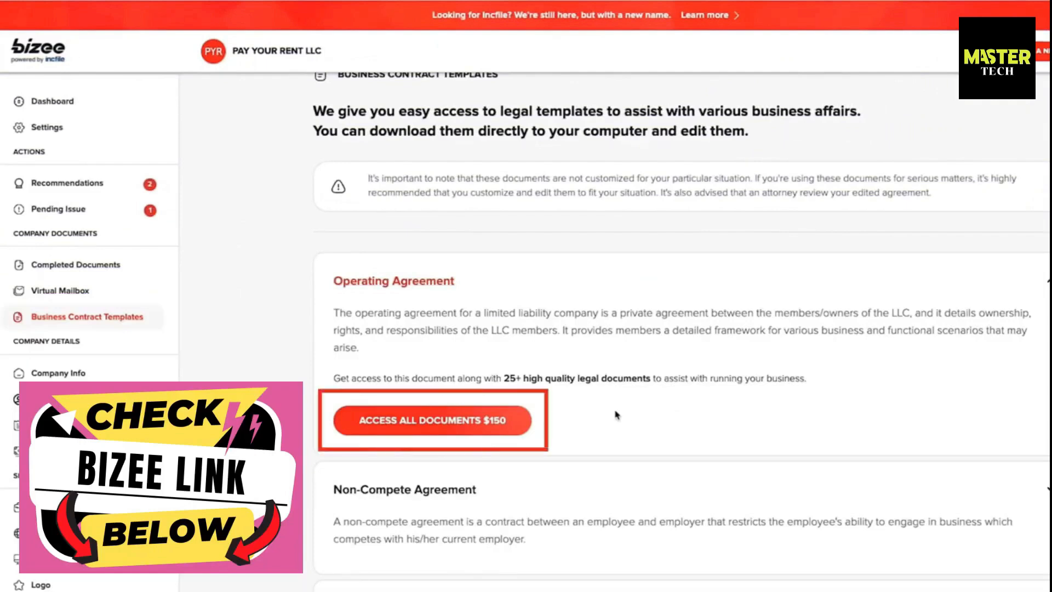
scroll(616, 414, "down", 5)
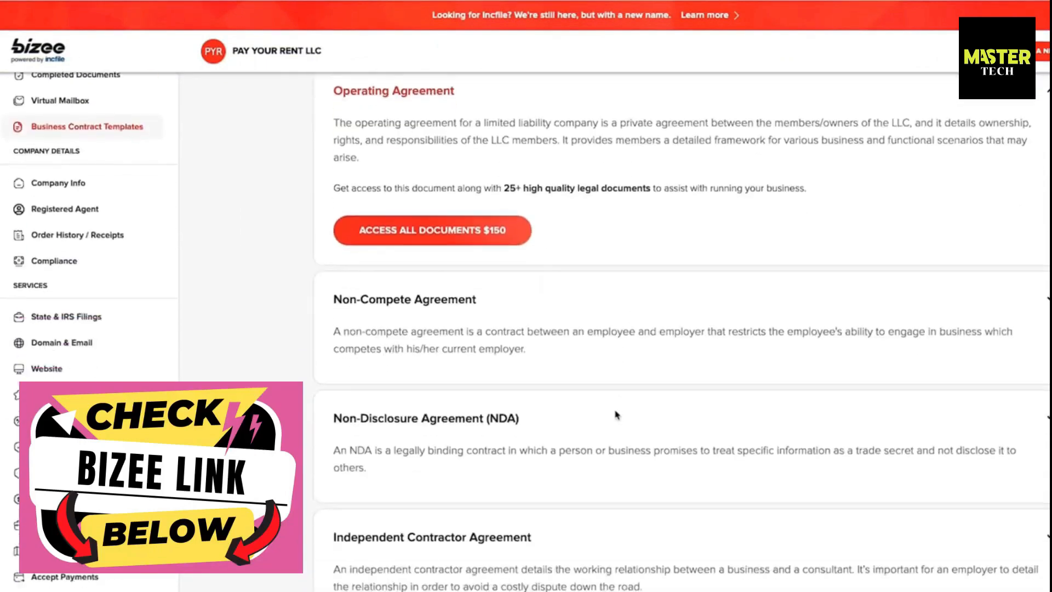
scroll(616, 415, "down", 6)
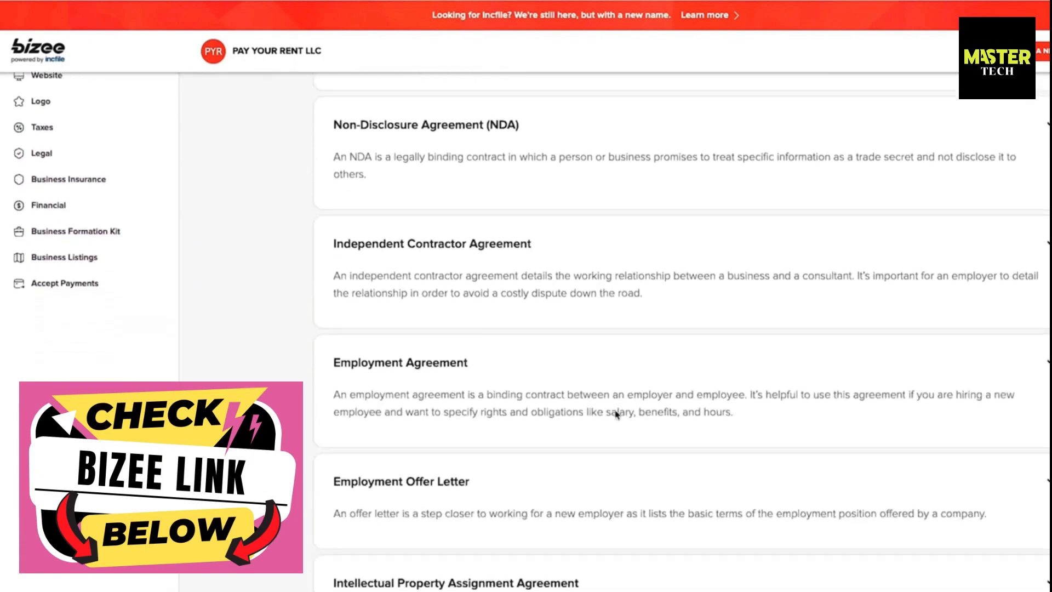
scroll(616, 415, "down", 10)
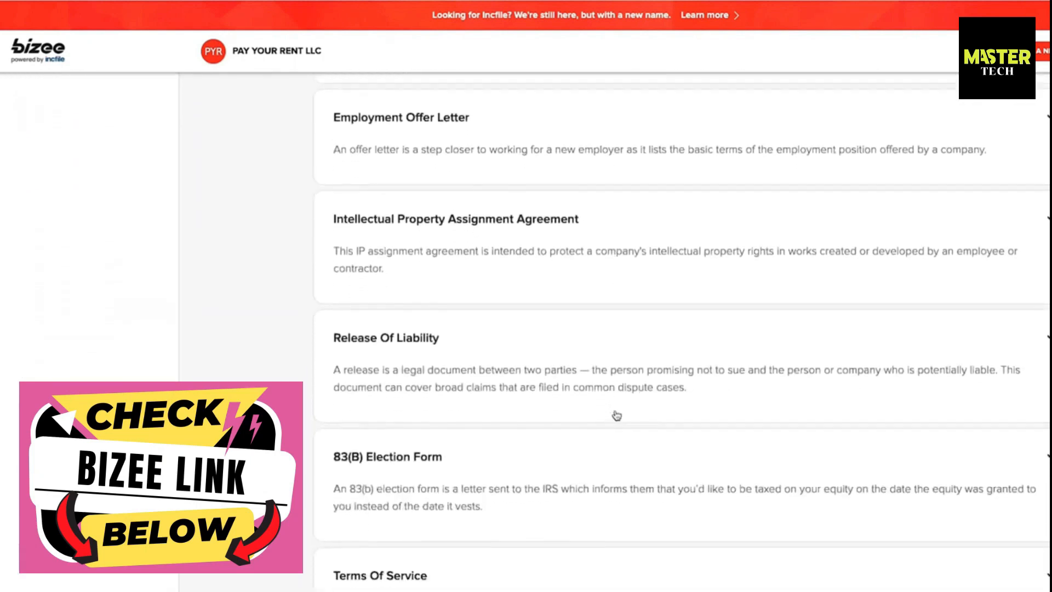
scroll(616, 415, "down", 13)
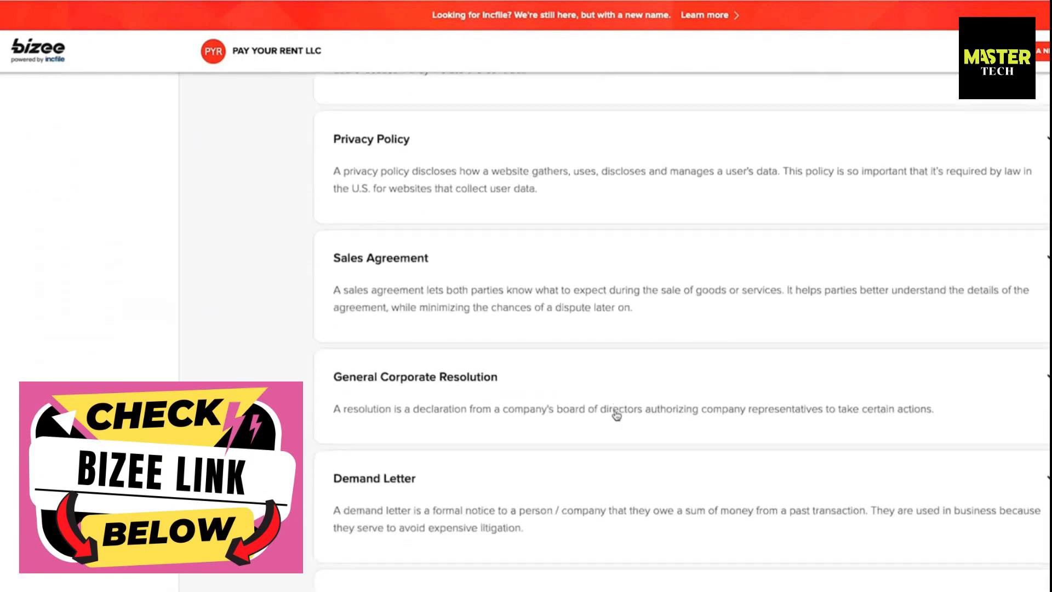
scroll(617, 415, "down", 1)
scroll(616, 415, "up", 3)
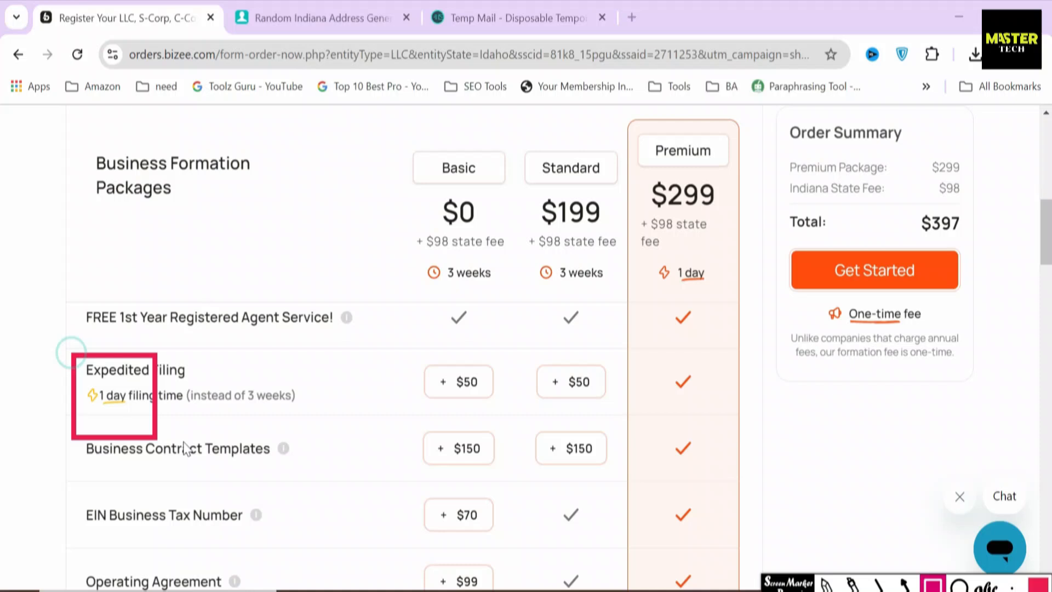
Outline the Expedited Filing row and the Premium column's checkmark
left_click_drag(185, 448, 330, 424)
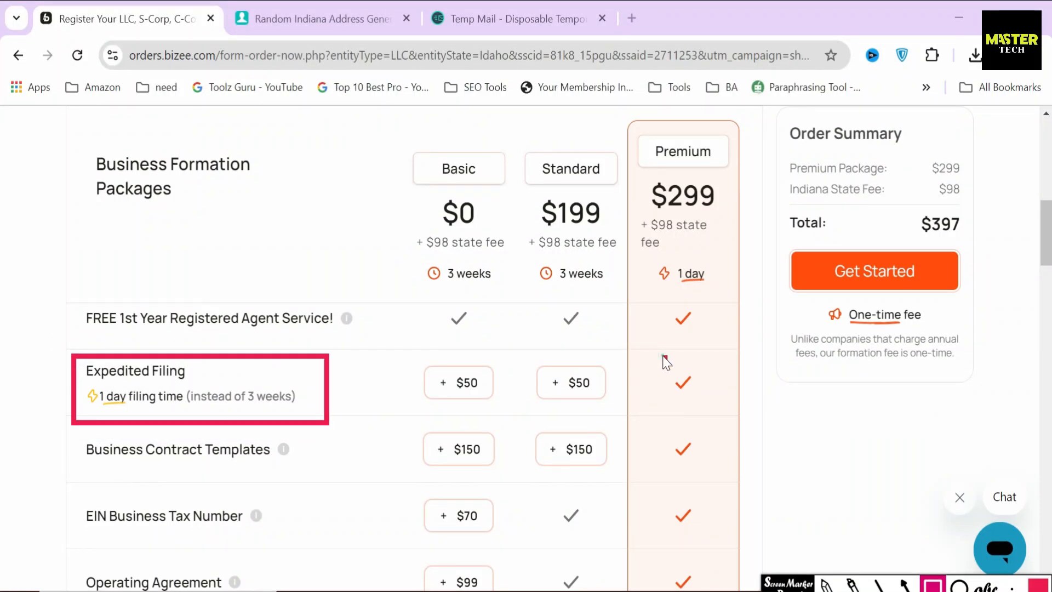
left_click_drag(663, 356, 709, 408)
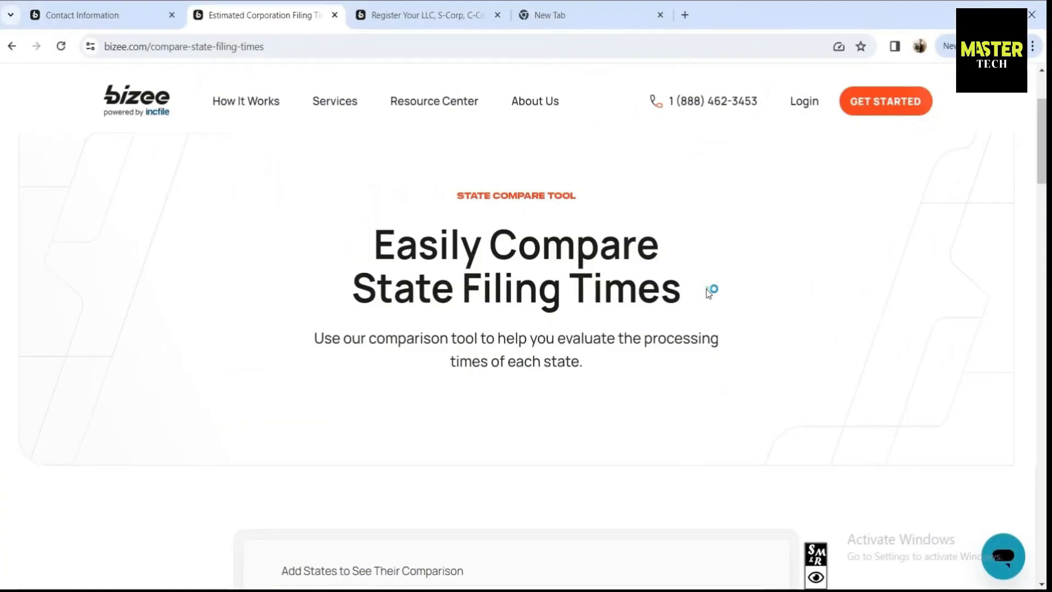
scroll(709, 291, "down", 4)
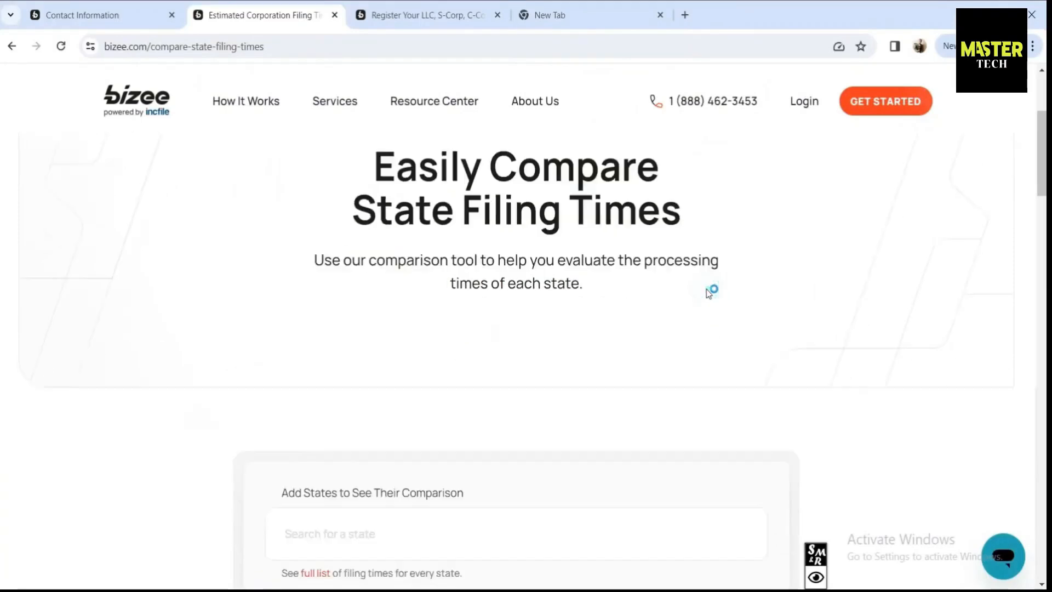
Add Alabama to the comparison and highlight its 3 weeks, 1 business day and $50 values
left_click(340, 387)
type("Ala")
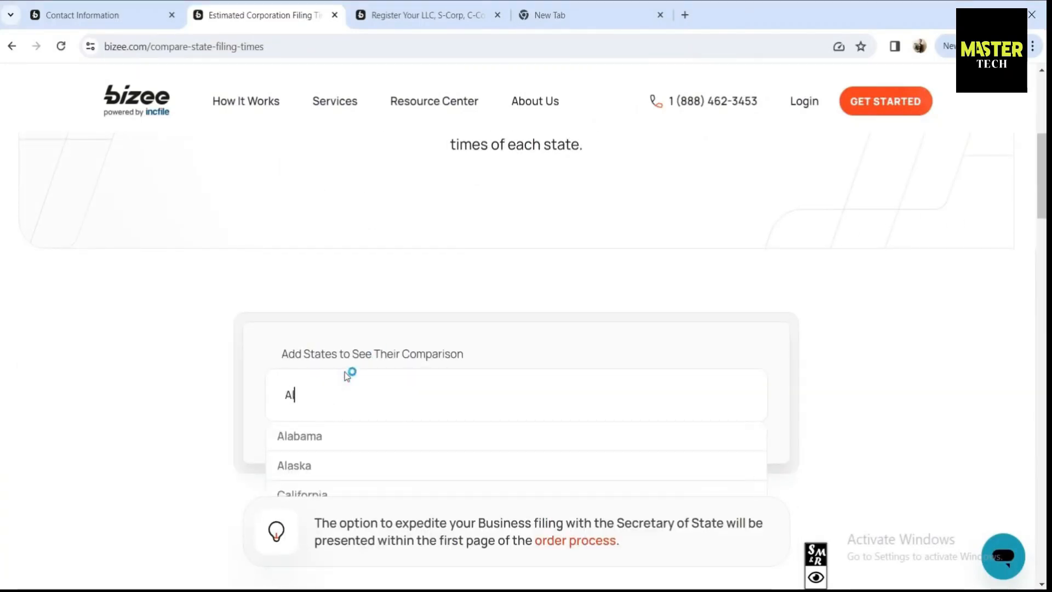
left_click(353, 445)
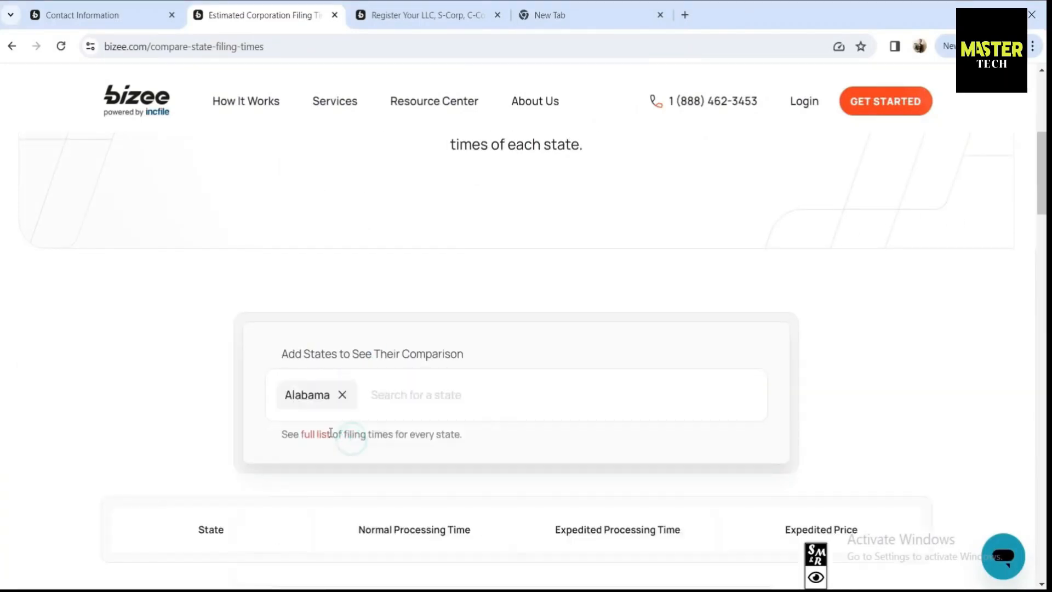
scroll(446, 372, "down", 4)
left_click_drag(445, 359, 372, 365)
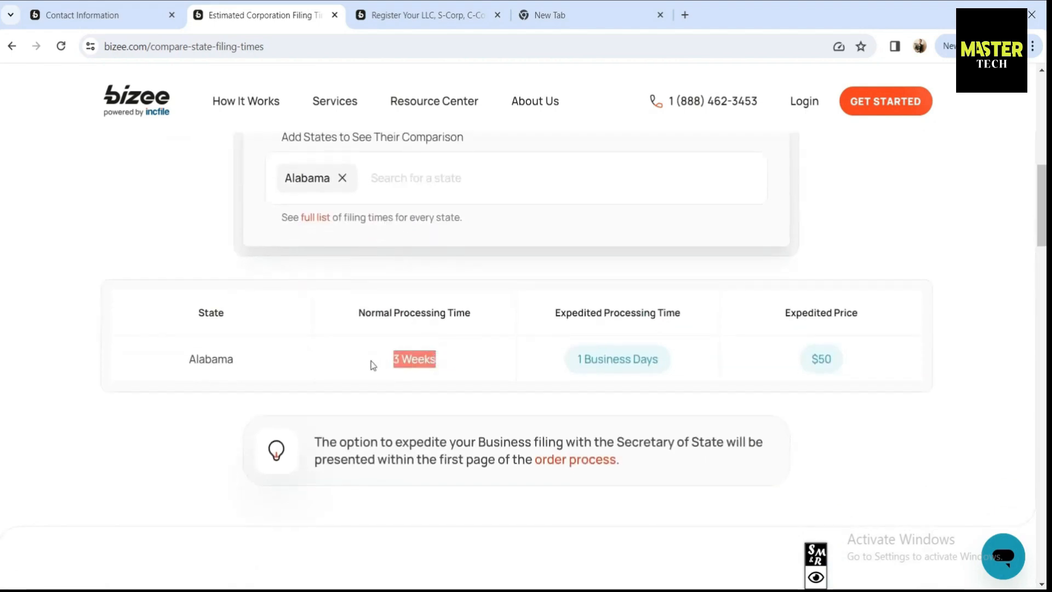
left_click(672, 362)
left_click_drag(676, 361, 572, 363)
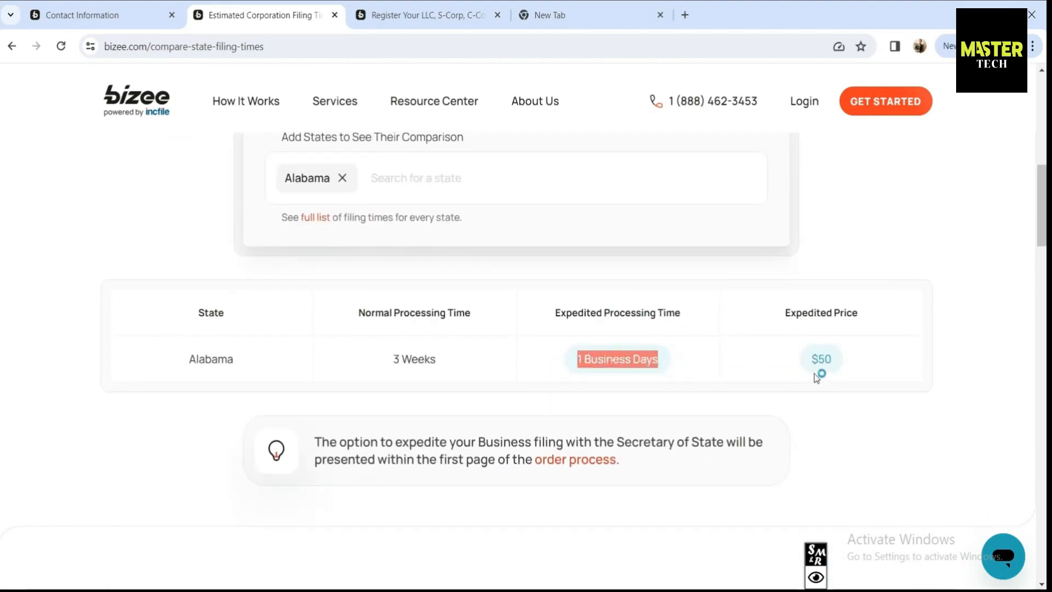
left_click(828, 361)
left_click_drag(828, 361, 815, 359)
Add Arizona and highlight its 2 business days, 4 weeks and $50 expedited price
left_click(459, 179)
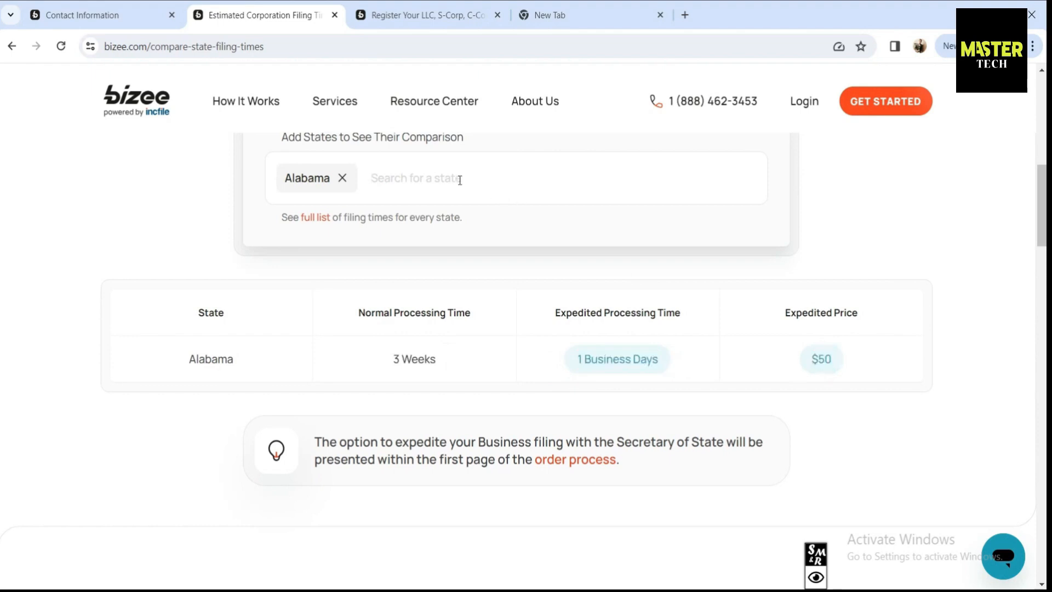
type("Ar")
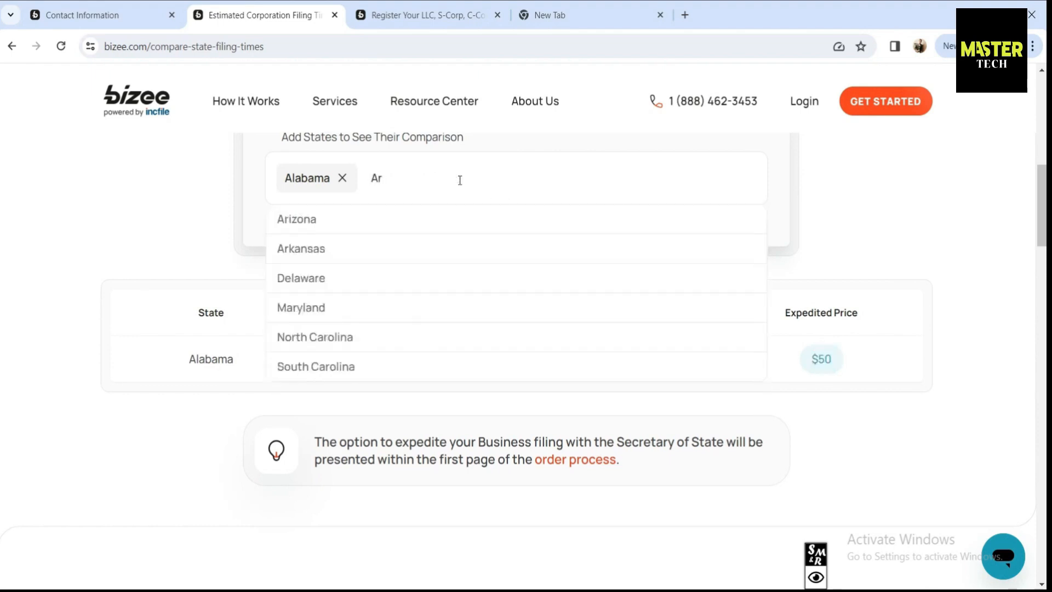
type("i")
left_click(352, 225)
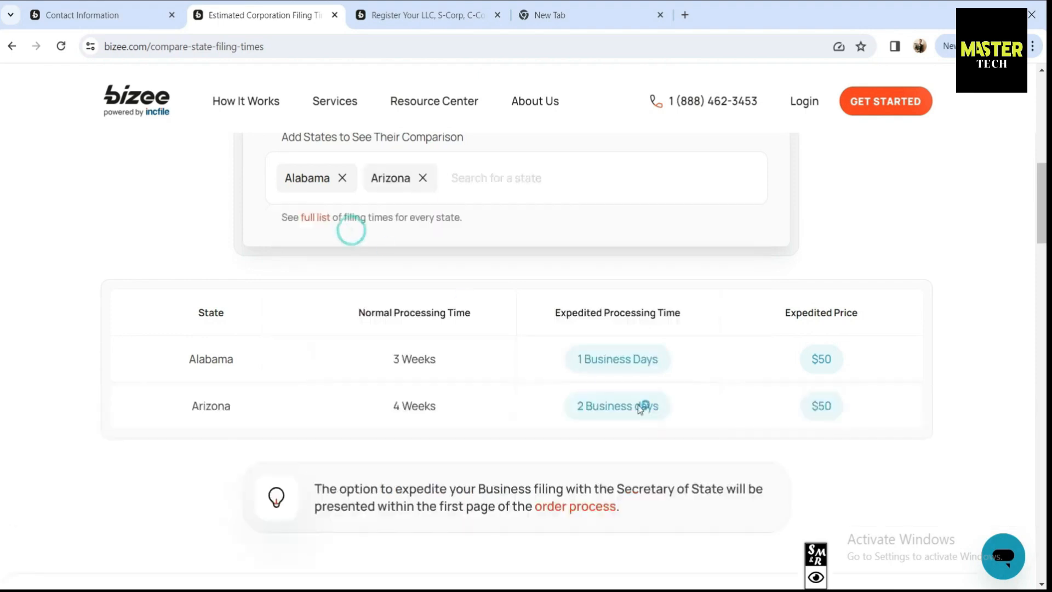
left_click_drag(634, 405, 574, 407)
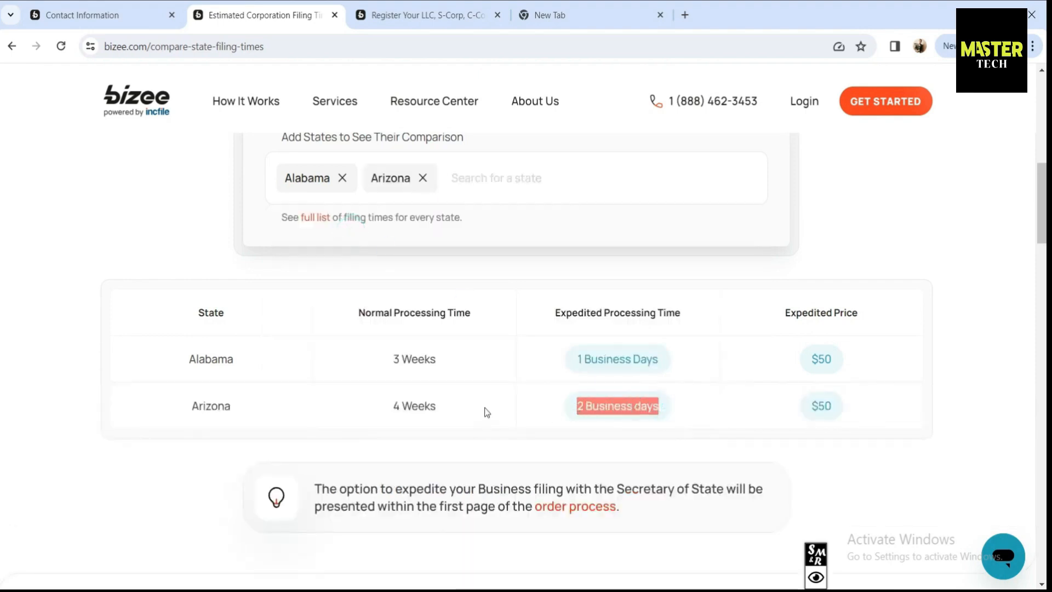
left_click_drag(471, 408, 386, 407)
left_click_drag(833, 407, 808, 406)
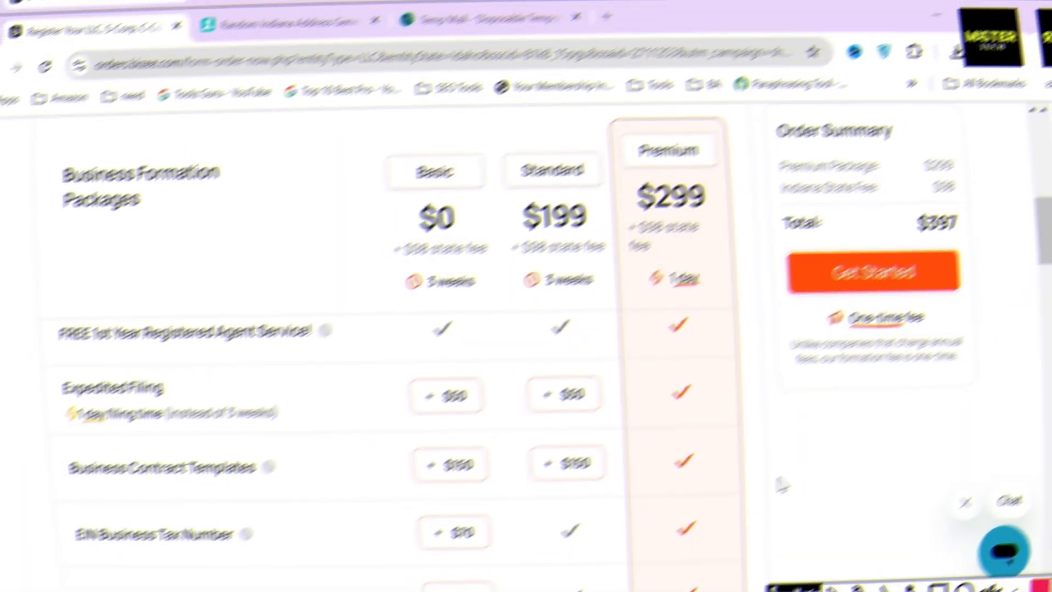
Mark the Domain Name + Business Email row and Premium's checkmark, then clear the markings
mouse_move(77, 368)
left_mouse_down()
mouse_move(244, 418)
mouse_move(312, 423)
left_mouse_up()
mouse_move(663, 361)
left_mouse_down()
mouse_move(689, 404)
mouse_move(715, 411)
left_mouse_up()
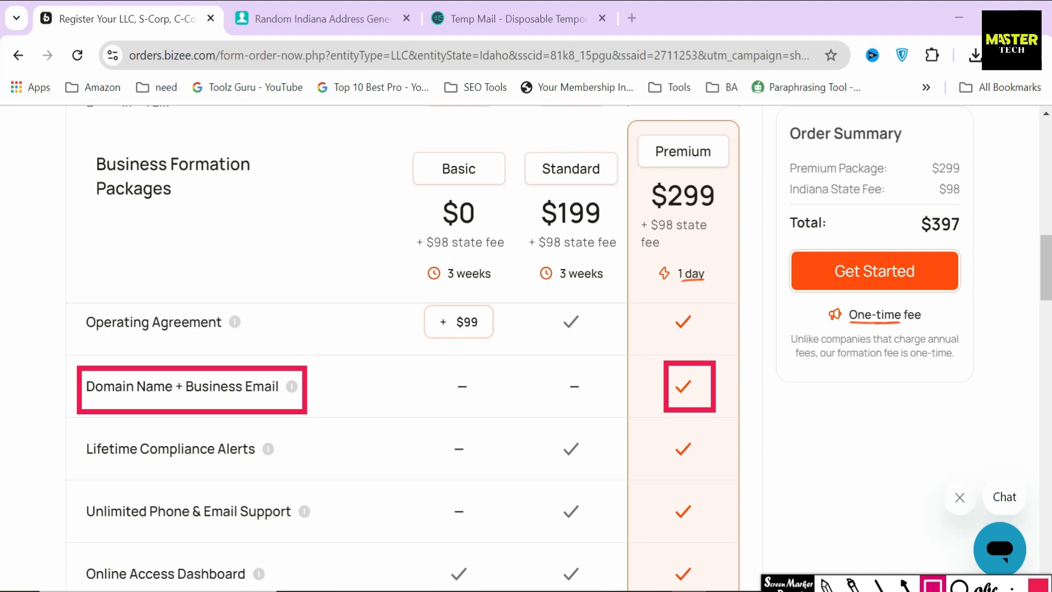
key("Escape")
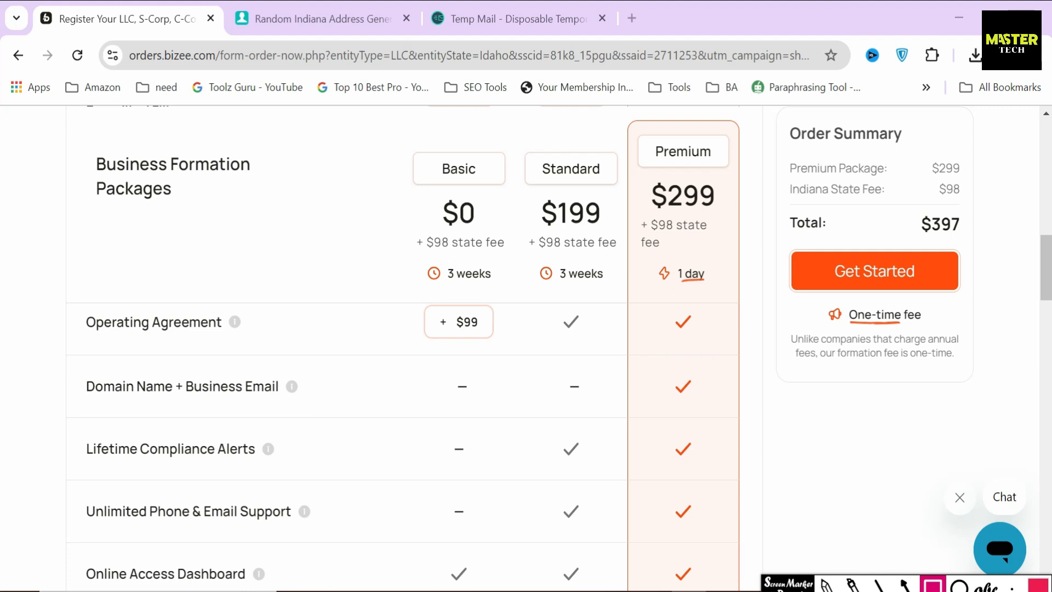
key("Escape")
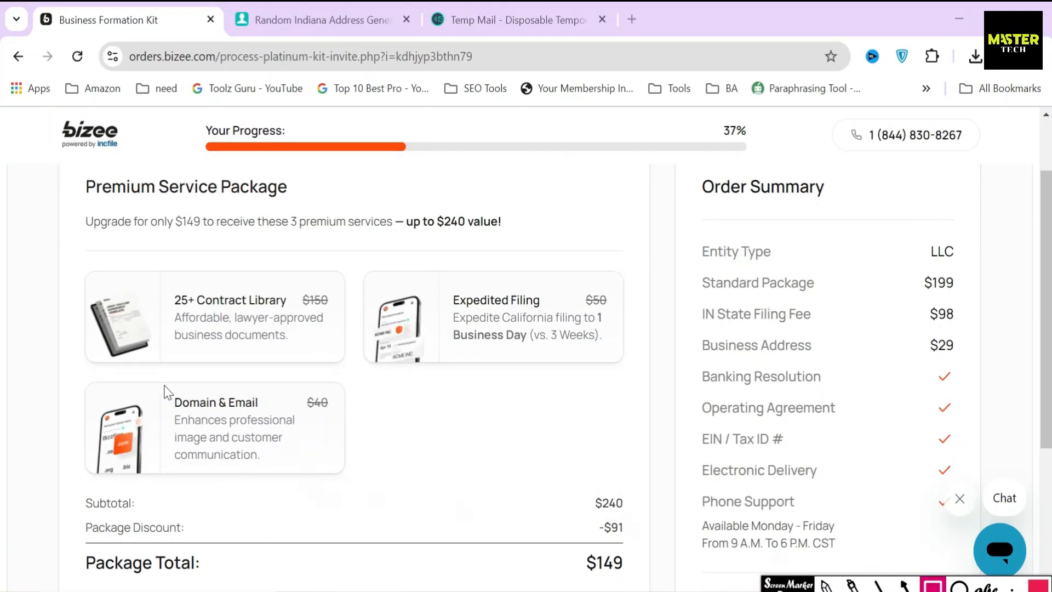
Mark the $40 Domain & Email, $50 Expedited Filing and $150 contract library prices and $240 value
mouse_move(163, 385)
left_mouse_down()
mouse_move(181, 418)
mouse_move(270, 417)
left_mouse_up()
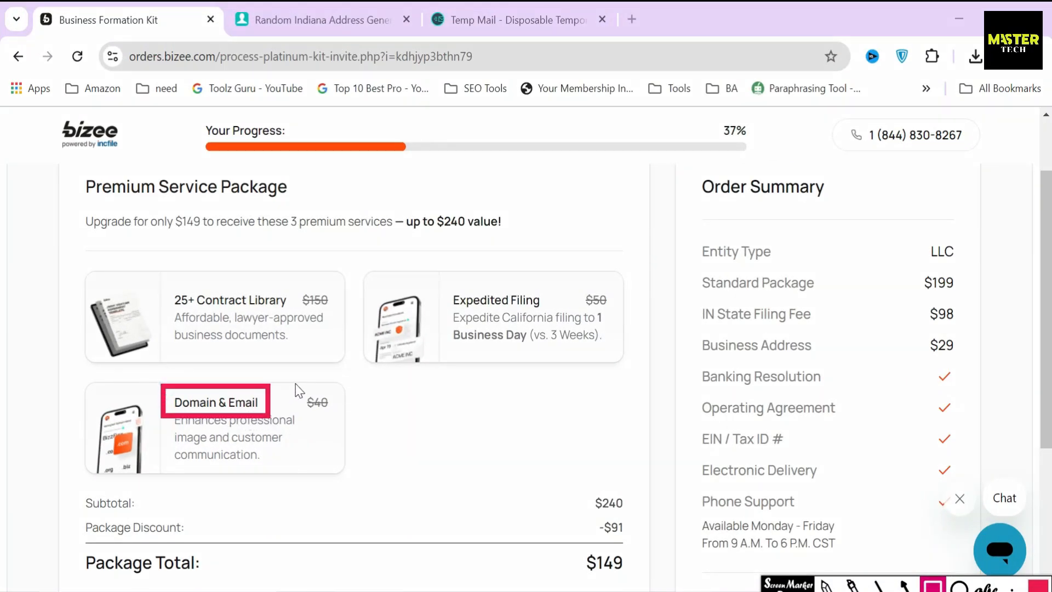
mouse_move(295, 381)
left_mouse_down()
mouse_move(328, 426)
mouse_move(343, 420)
left_mouse_up()
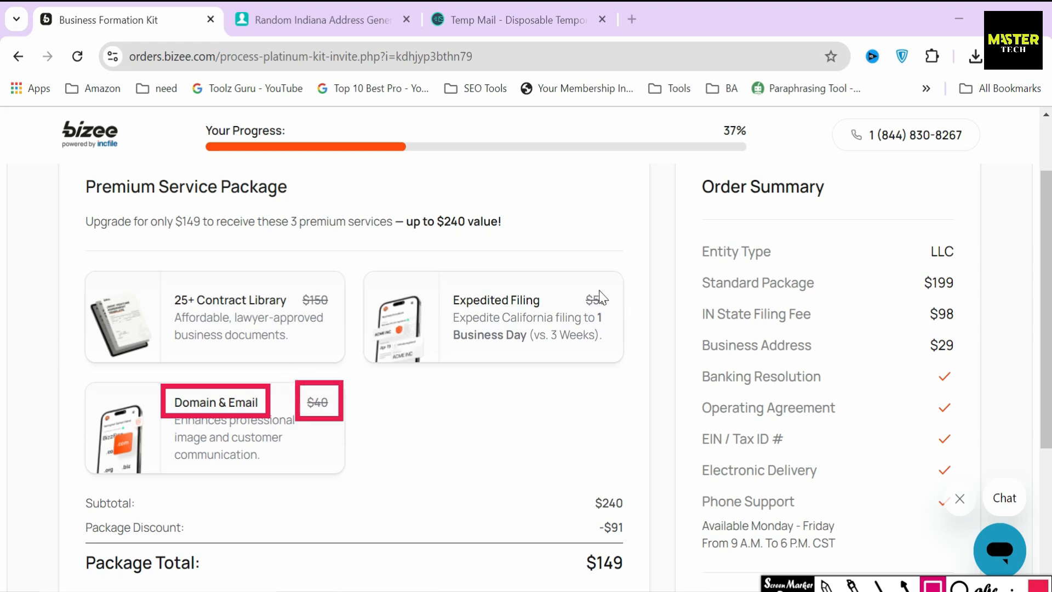
left_click_drag(579, 280, 614, 316)
mouse_move(292, 280)
left_mouse_down()
mouse_move(321, 317)
mouse_move(341, 315)
left_mouse_up()
left_click_drag(401, 199, 524, 247)
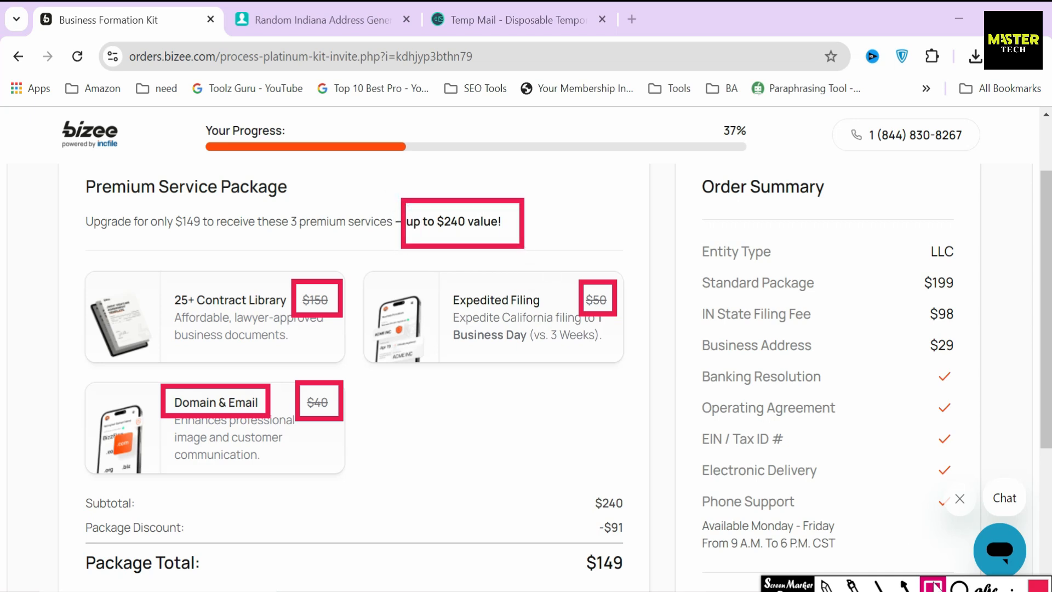
Underline the Premium Service Package heading and point an arrow at the $240 value claim
left_click(880, 585)
left_click_drag(87, 204, 289, 203)
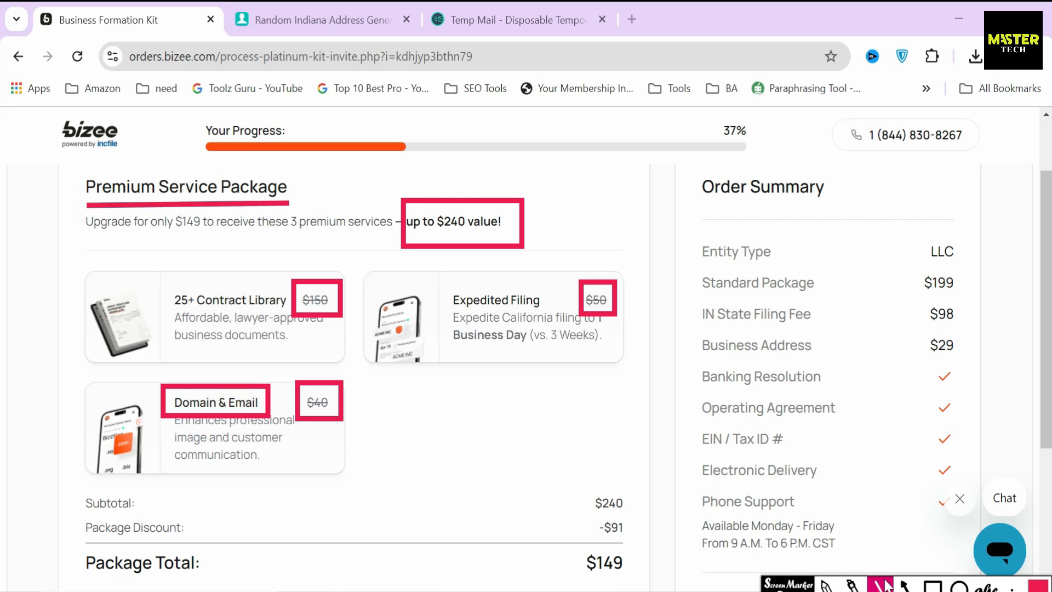
left_click(906, 586)
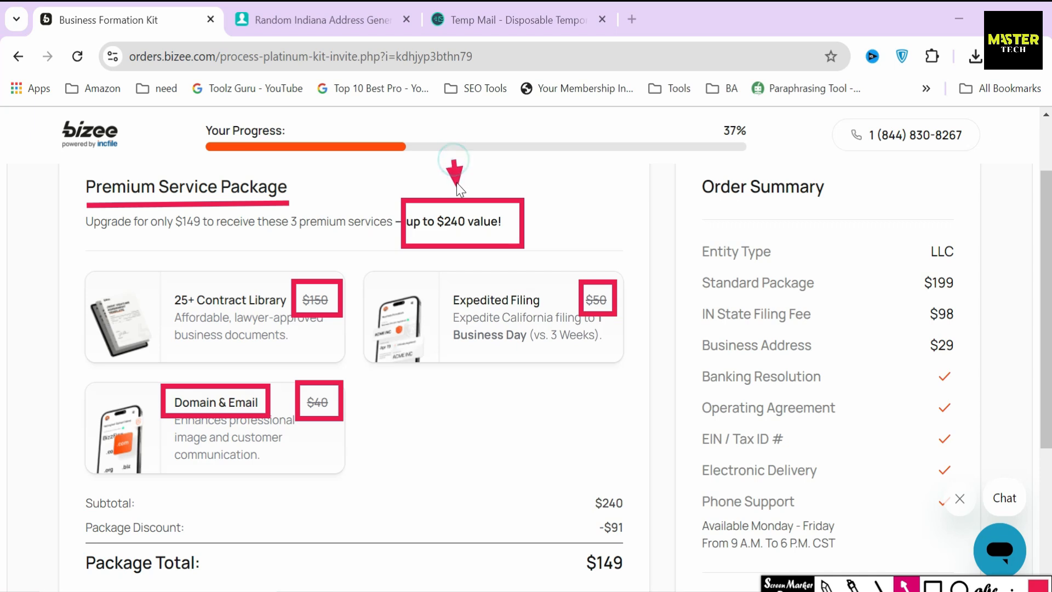
left_click_drag(456, 185, 453, 196)
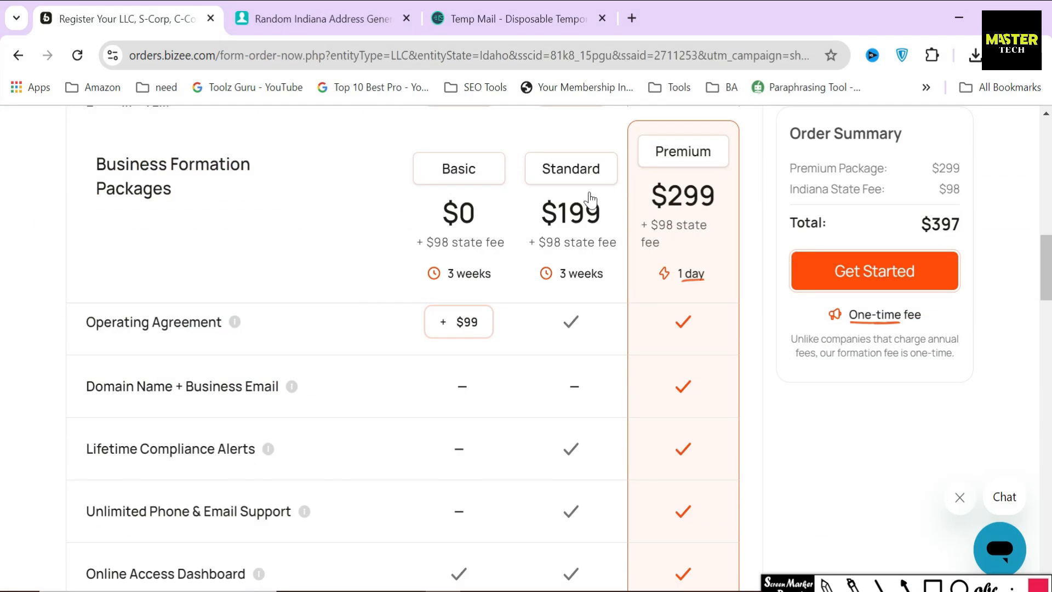
Choose the Standard formation package and start the order
left_click(583, 192)
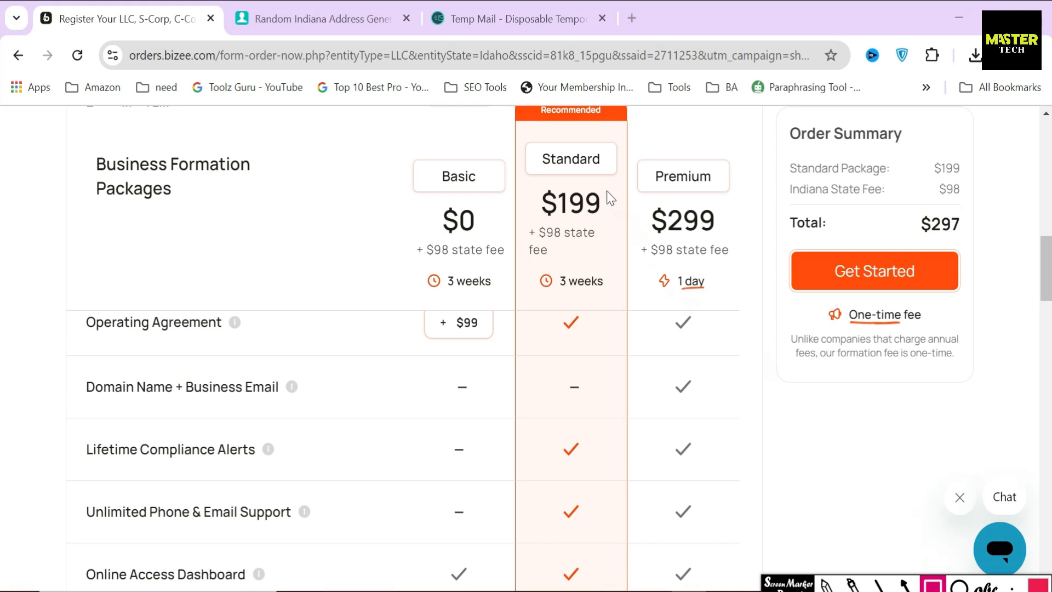
mouse_move(530, 143)
left_mouse_down()
mouse_move(570, 180)
mouse_move(615, 179)
left_mouse_up()
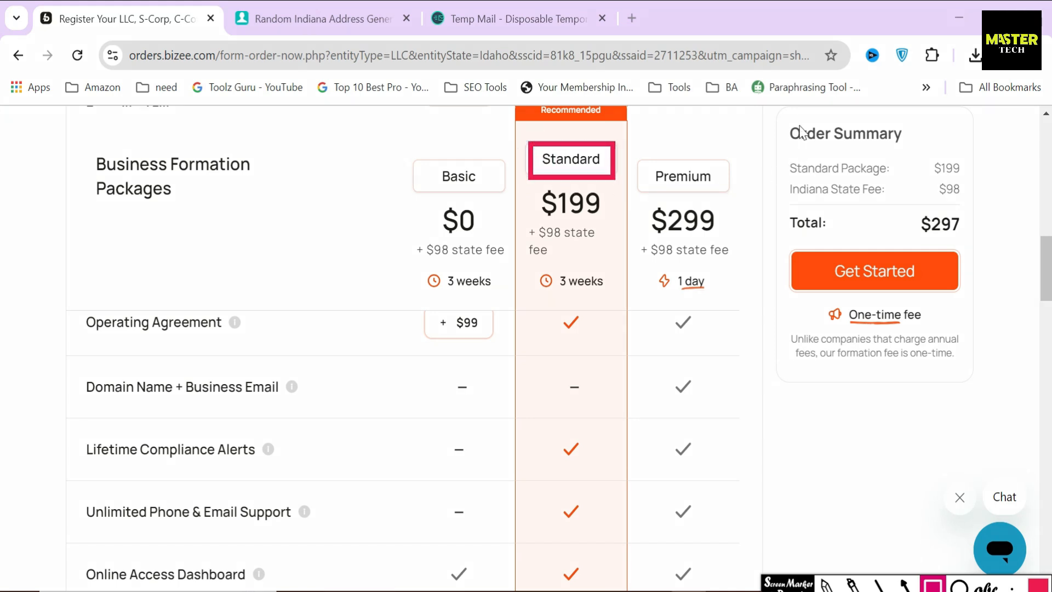
mouse_move(776, 112)
left_mouse_down()
mouse_move(964, 375)
mouse_move(974, 374)
left_mouse_up()
left_click(905, 583)
left_click_drag(803, 316, 820, 290)
left_click(824, 277)
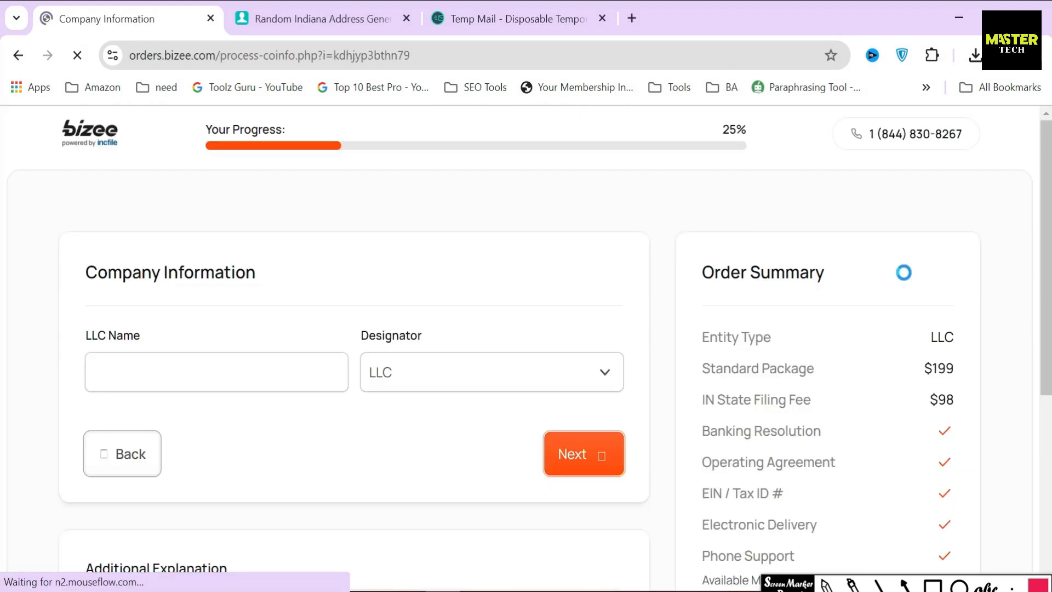
Enter 'Rental Property' as the LLC name, keep the LLC designator, and continue
left_click_drag(85, 272, 262, 282)
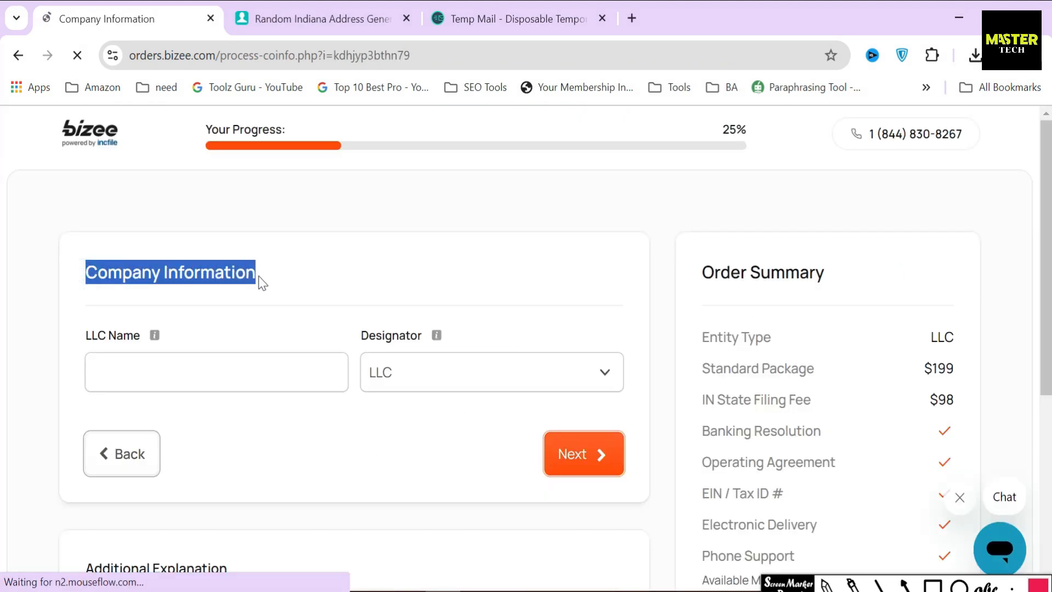
left_click_drag(76, 333, 421, 334)
left_click(235, 372)
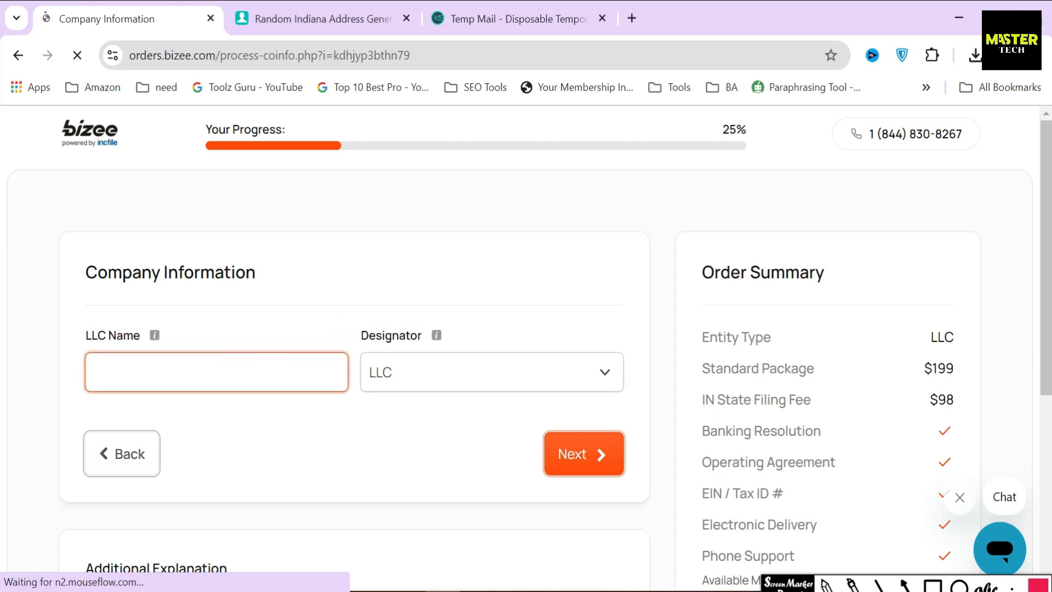
type("Rental Property")
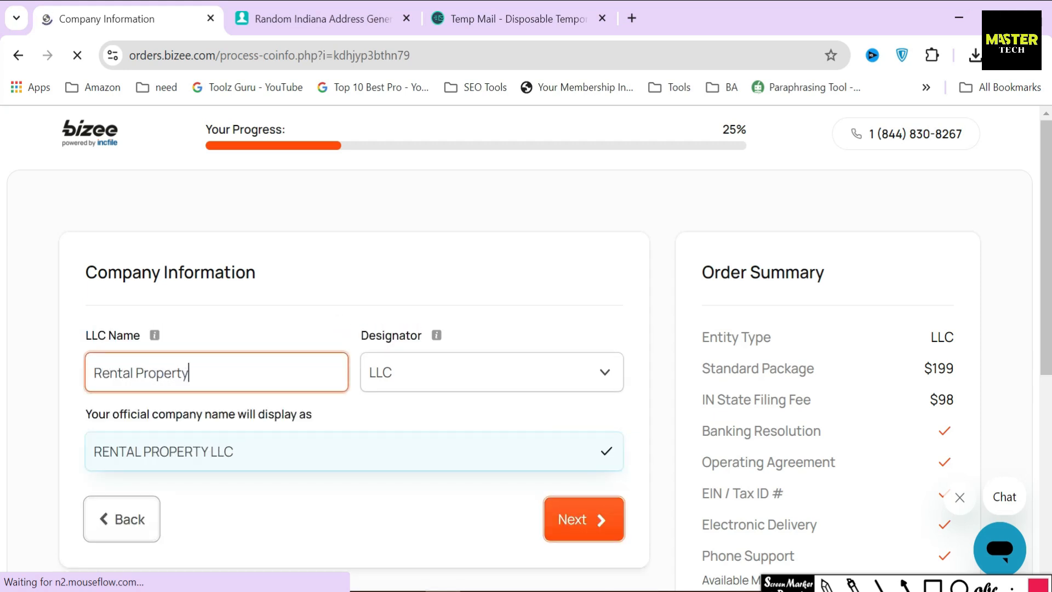
left_click(415, 393)
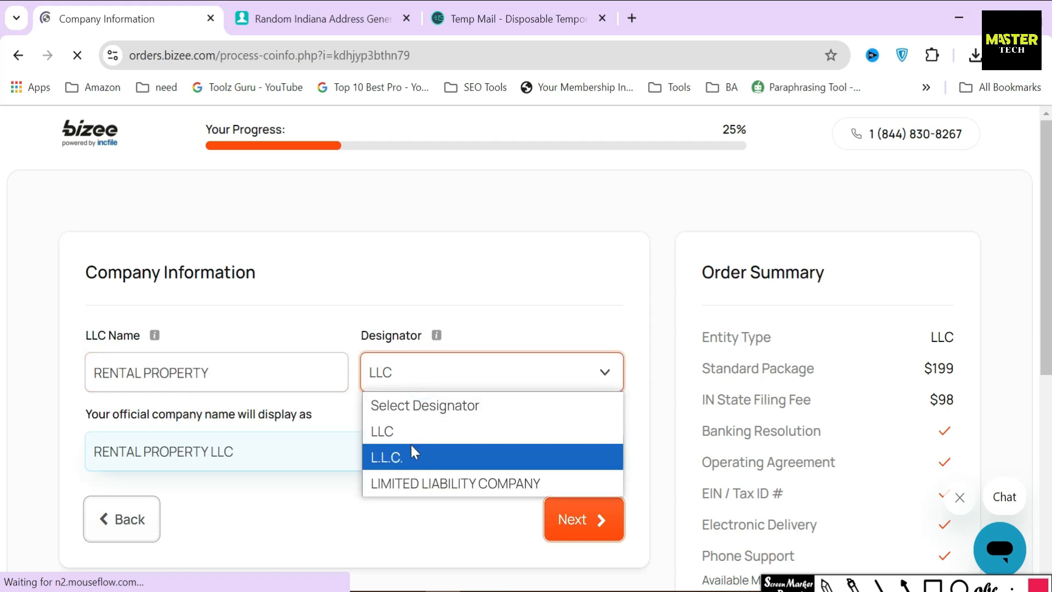
left_click(415, 430)
left_click_drag(317, 425, 85, 415)
left_click(164, 446)
left_click_drag(241, 453, 95, 457)
left_click(413, 499)
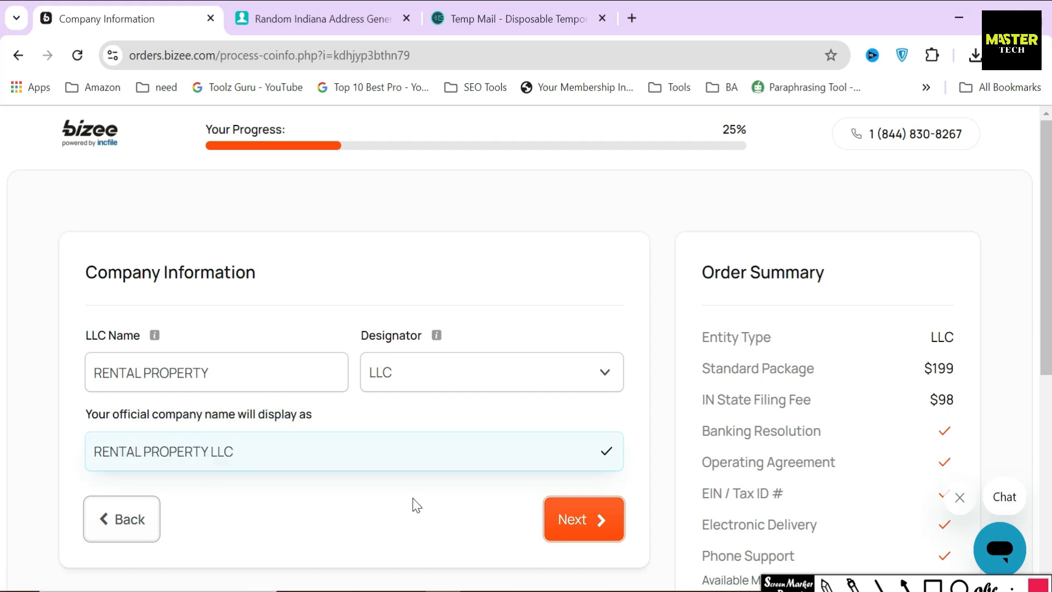
scroll(466, 487, "down", 2)
left_click(587, 446)
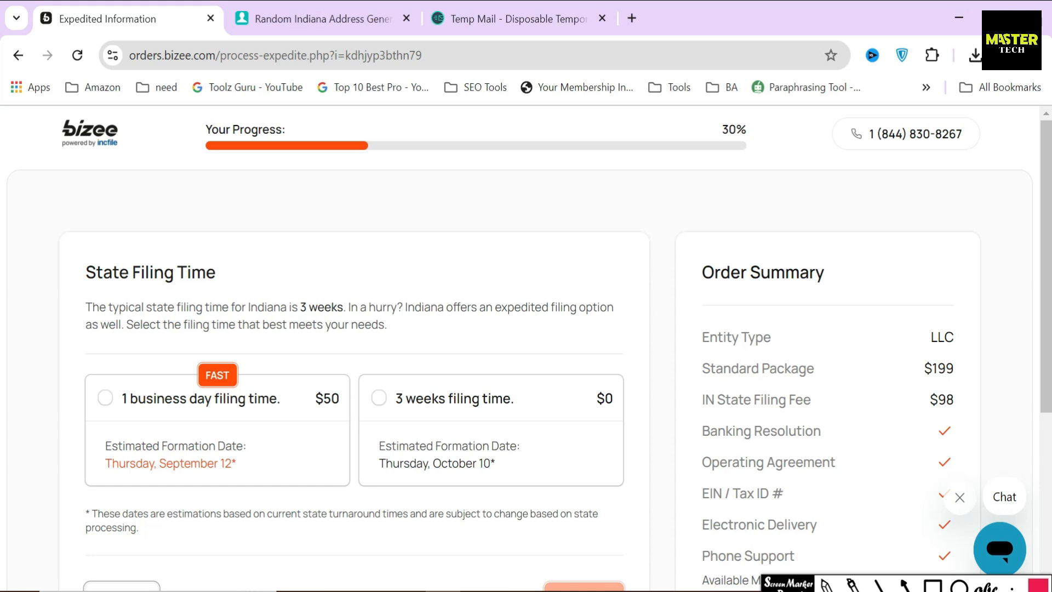
Pick the free 3 weeks filing time over the $50 one-business-day option and continue
left_click_drag(86, 276, 218, 276)
left_click_drag(87, 306, 346, 307)
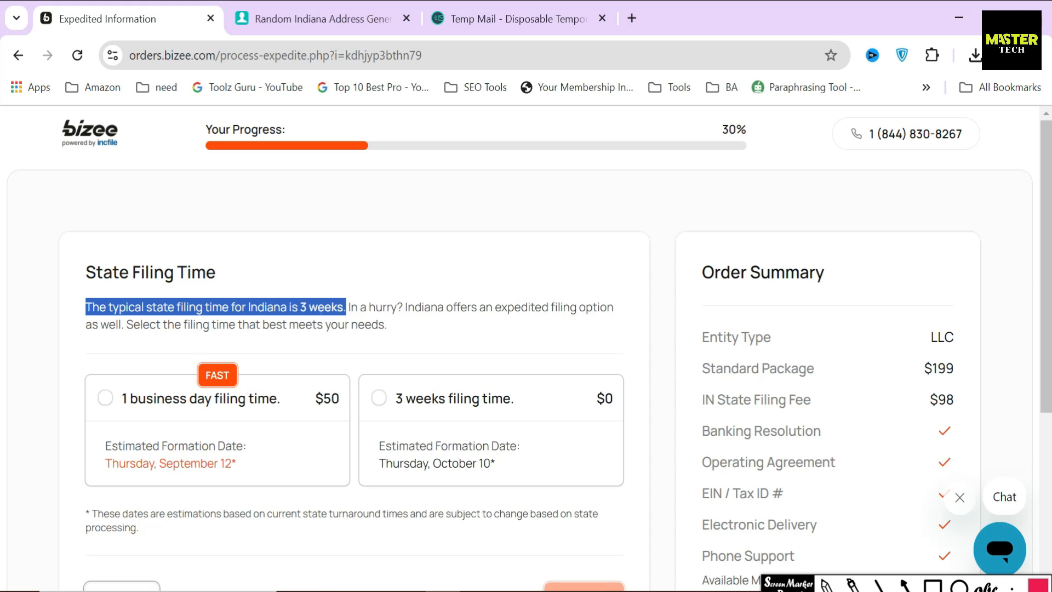
mouse_move(383, 376)
left_mouse_down()
mouse_move(409, 422)
mouse_move(524, 415)
left_mouse_up()
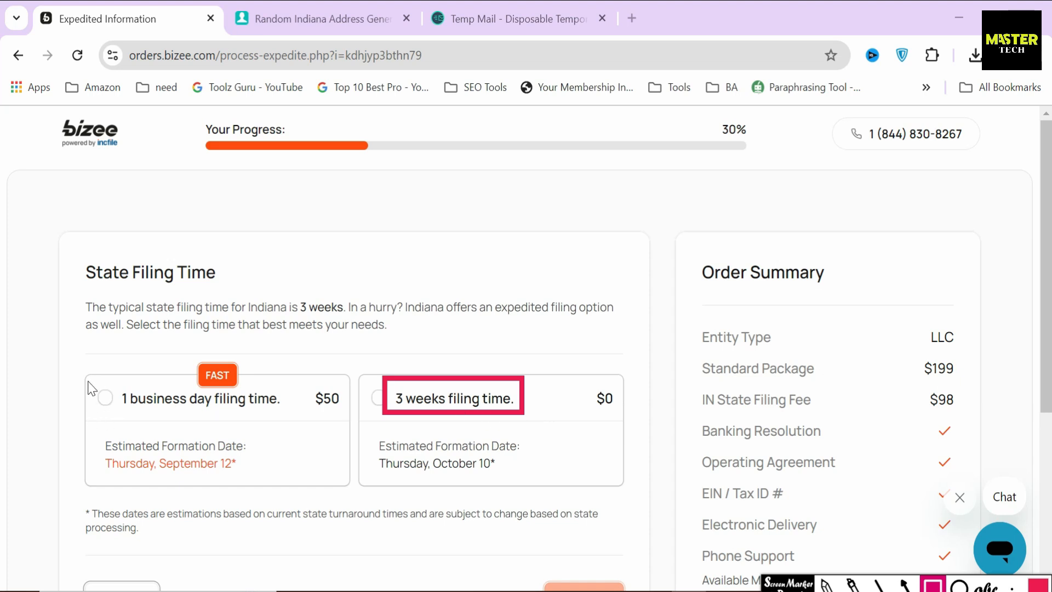
mouse_move(89, 379)
left_mouse_down()
mouse_move(246, 426)
mouse_move(286, 419)
left_mouse_up()
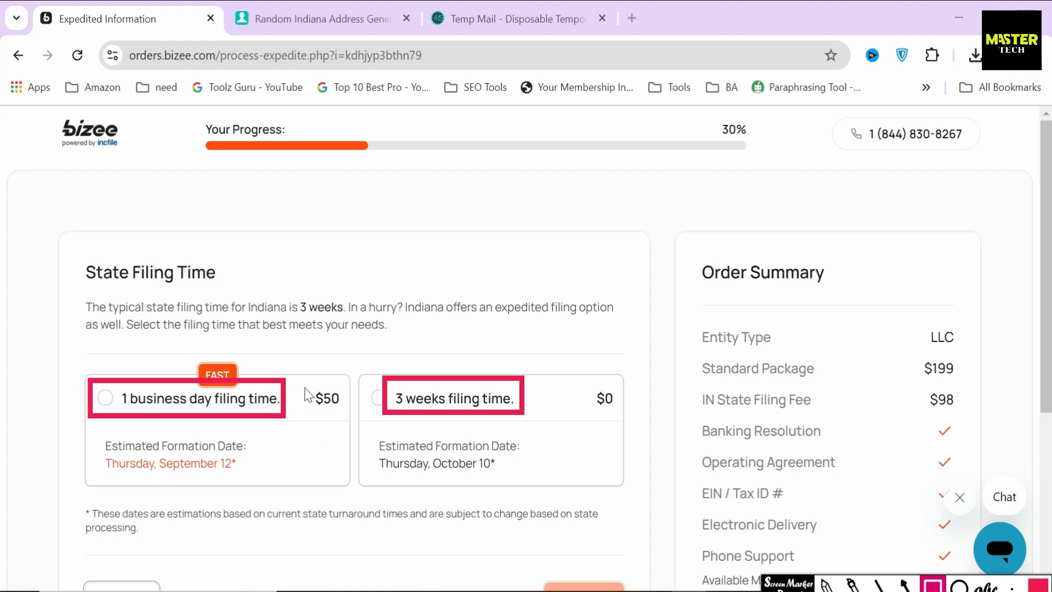
left_click_drag(304, 377, 355, 418)
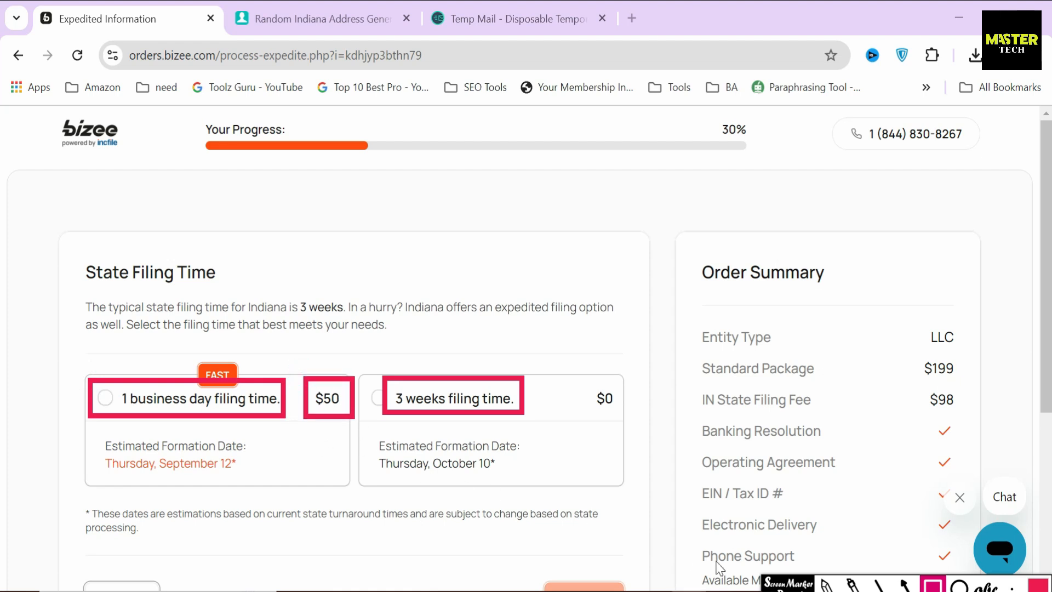
key("Escape")
left_click(425, 413)
scroll(428, 415, "down", 2)
scroll(427, 415, "down", 1)
left_click(606, 432)
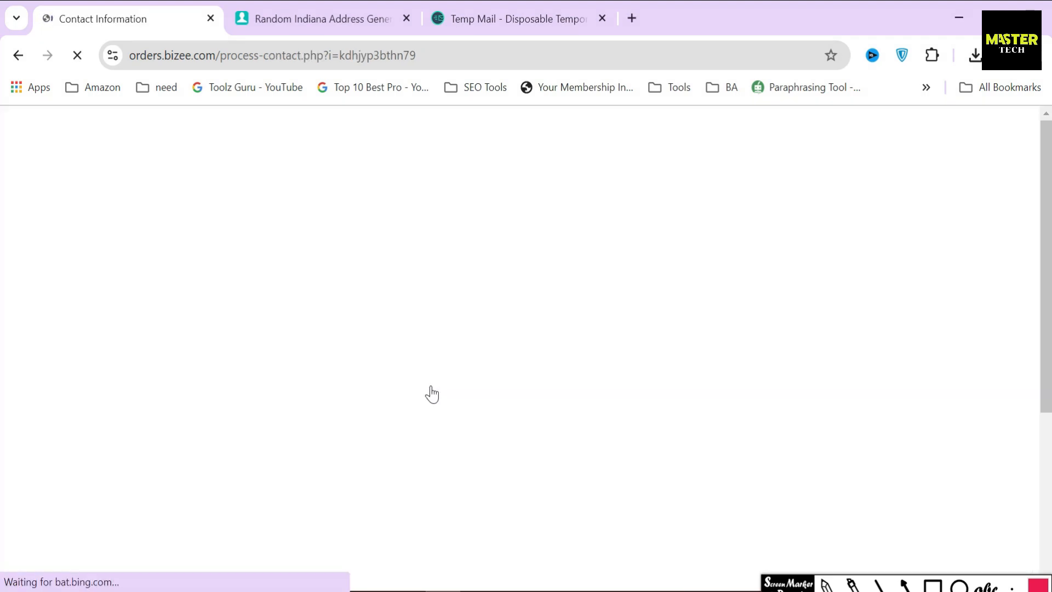
Enter the contact person's first and last name
left_click_drag(89, 272, 219, 270)
left_click(208, 417)
type("FR")
left_click(422, 420)
type("CT")
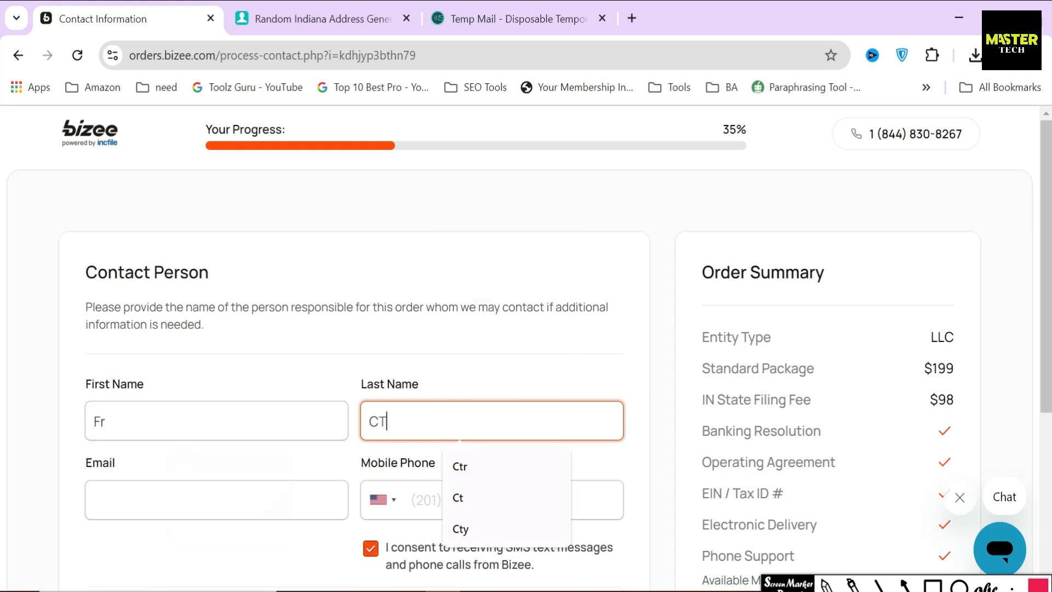
Copy the temporary email address from Temp Mail into the email field
left_click(510, 18)
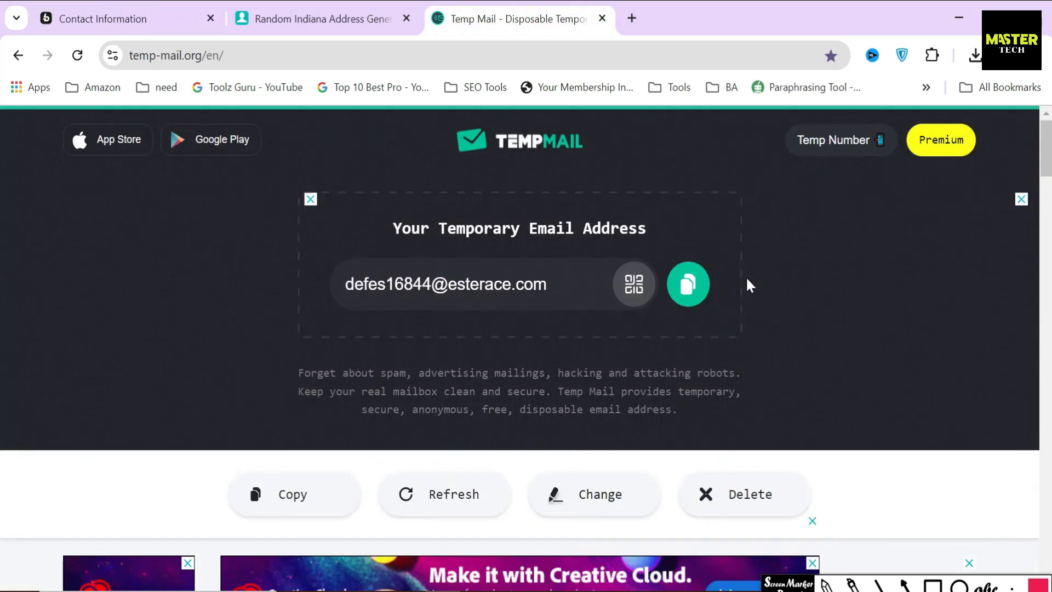
left_click(688, 284)
left_click(152, 11)
left_click(216, 500)
key("ctrl+v")
Paste the generated Indiana mobile number into the phone field and submit the contact details
left_click(323, 18)
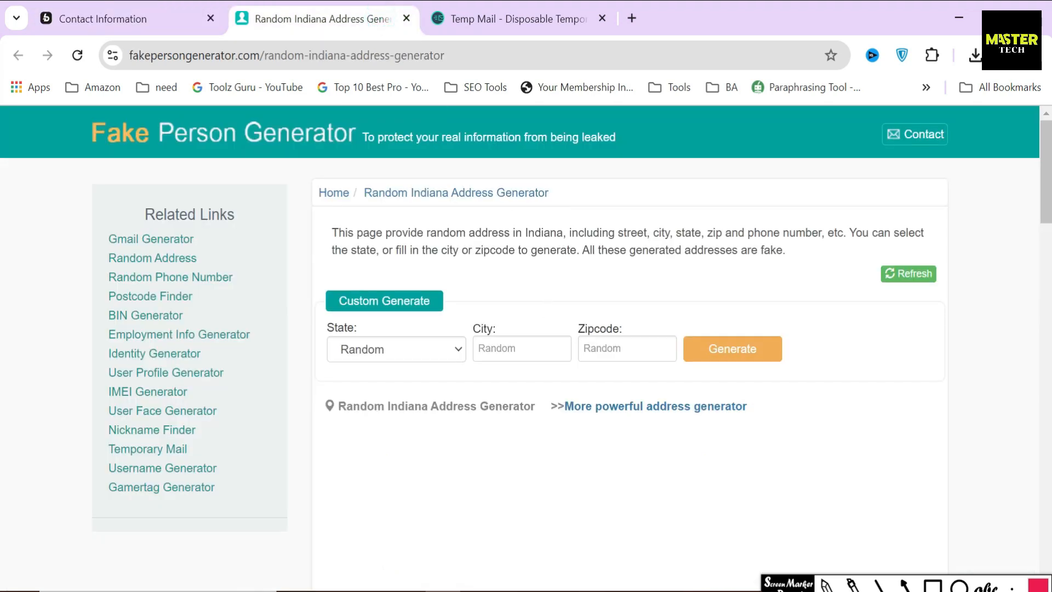
scroll(512, 418, "down", 4)
scroll(575, 428, "down", 3)
left_click(576, 440)
key("ctrl+c")
left_click(88, 16)
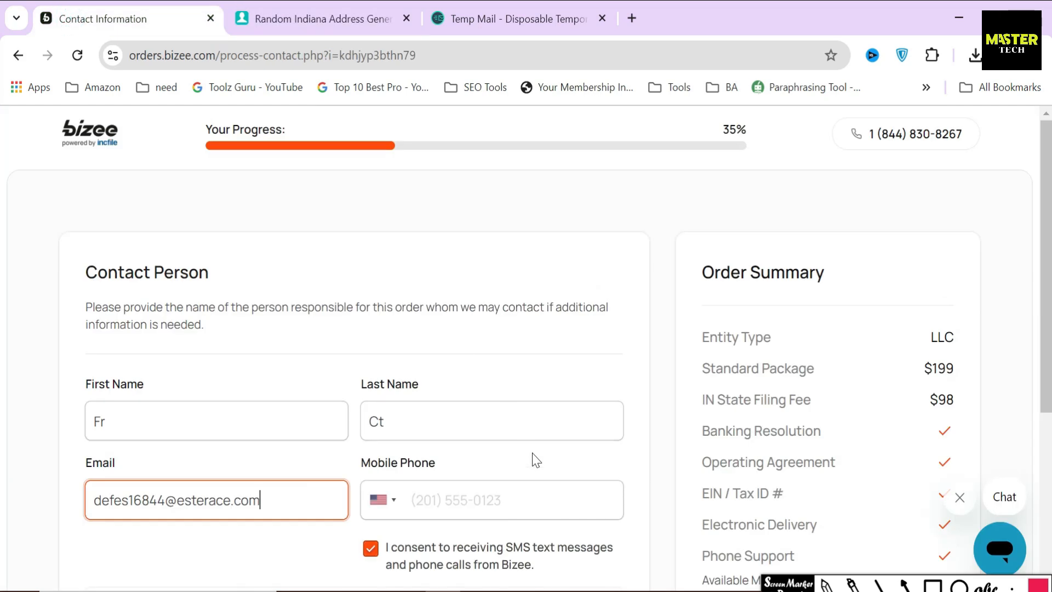
left_click(592, 495)
key("ctrl+v")
scroll(589, 465, "down", 5)
left_click(585, 446)
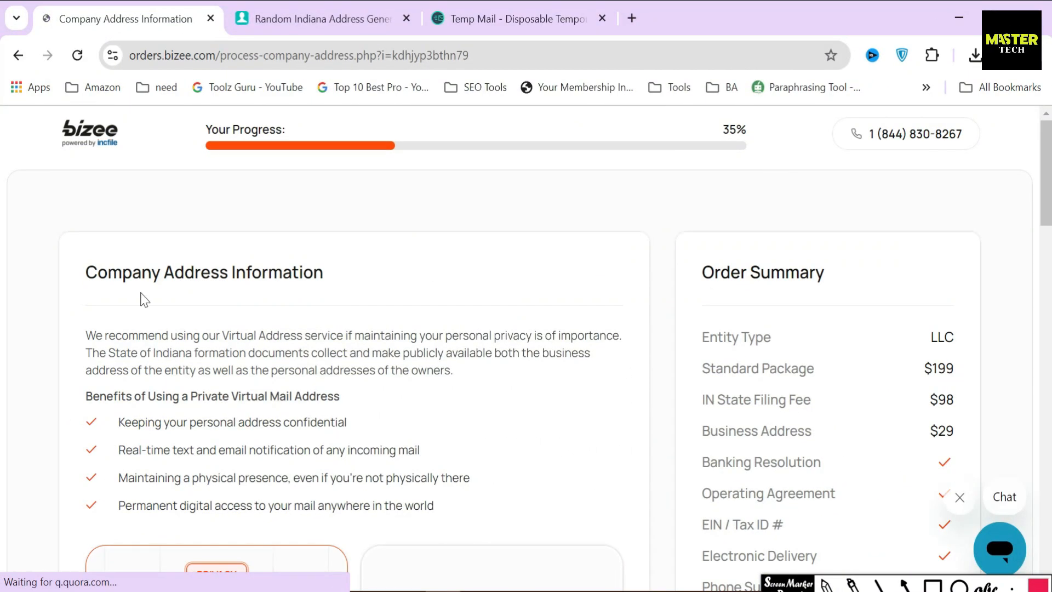
left_click_drag(86, 268, 329, 287)
left_click(329, 286)
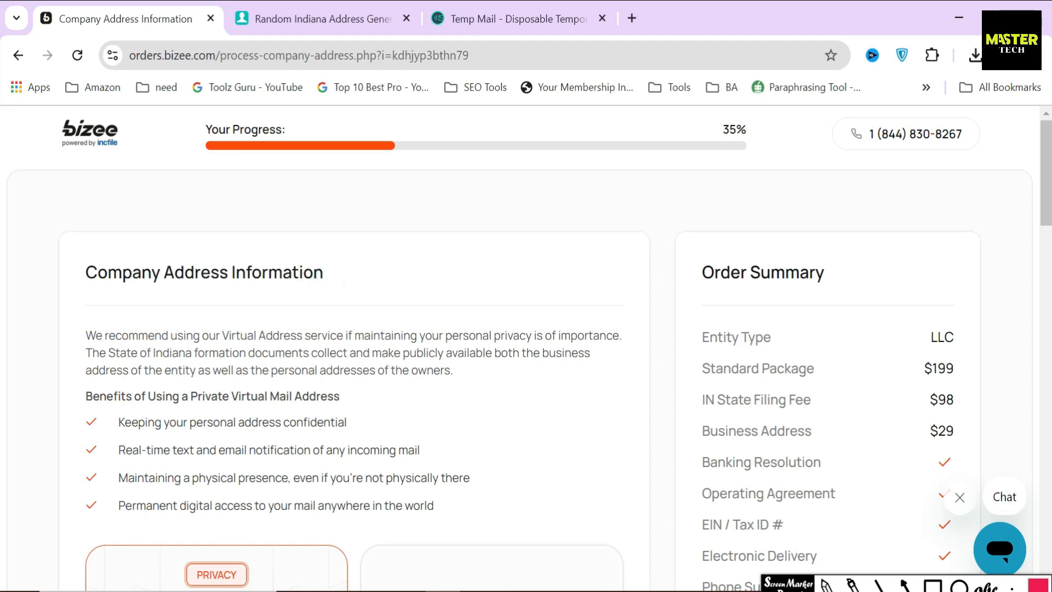
left_click_drag(85, 335, 493, 335)
left_click(365, 356)
left_click_drag(85, 353, 601, 359)
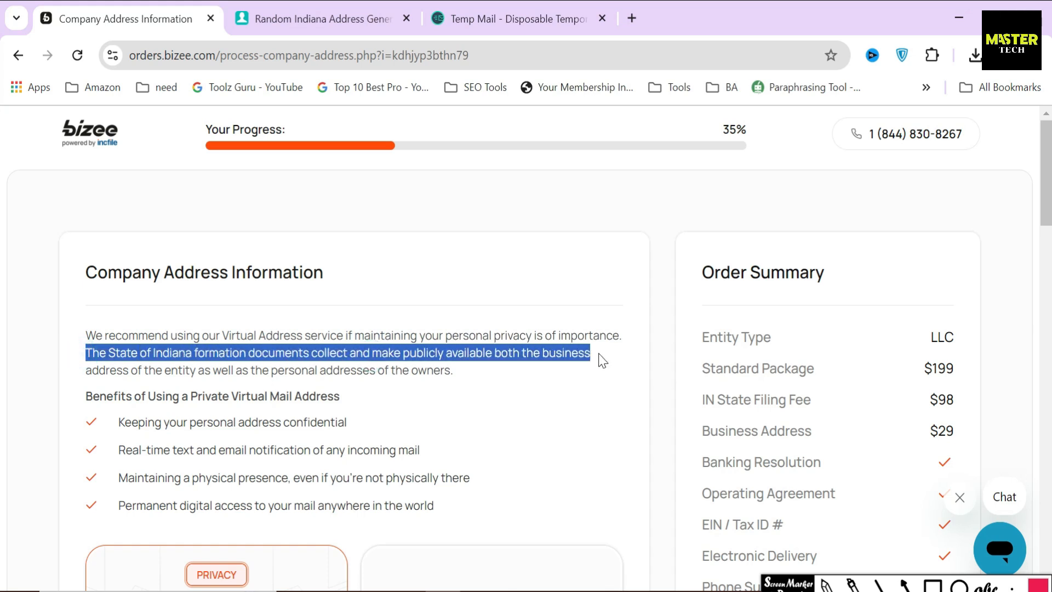
left_click(548, 354)
left_click_drag(77, 396, 372, 402)
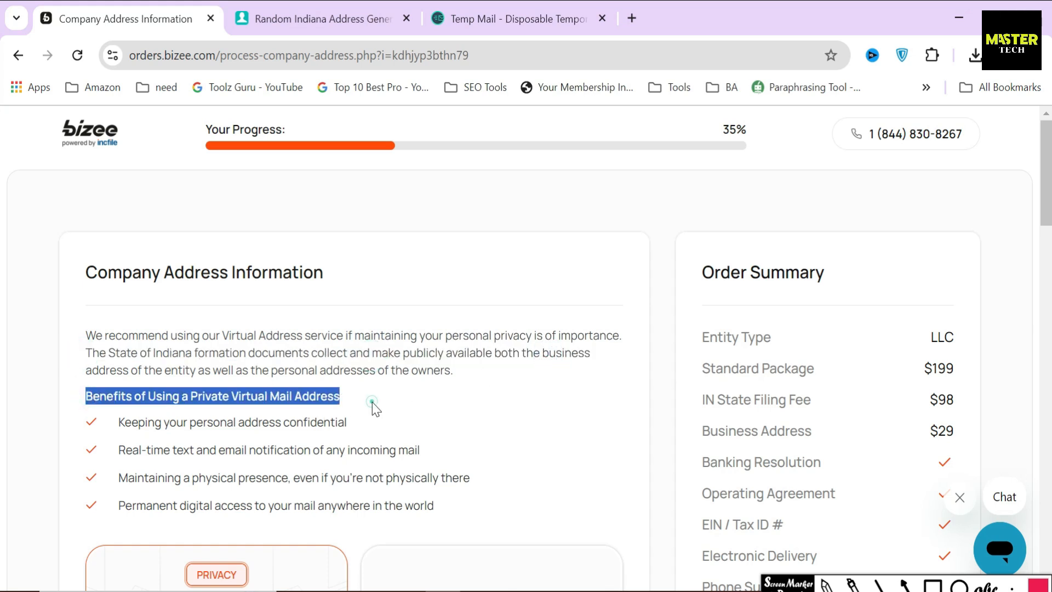
left_click(372, 402)
scroll(356, 350, "down", 2)
scroll(356, 351, "down", 2)
left_click_drag(115, 246, 443, 329)
left_click(479, 329)
scroll(480, 329, "down", 5)
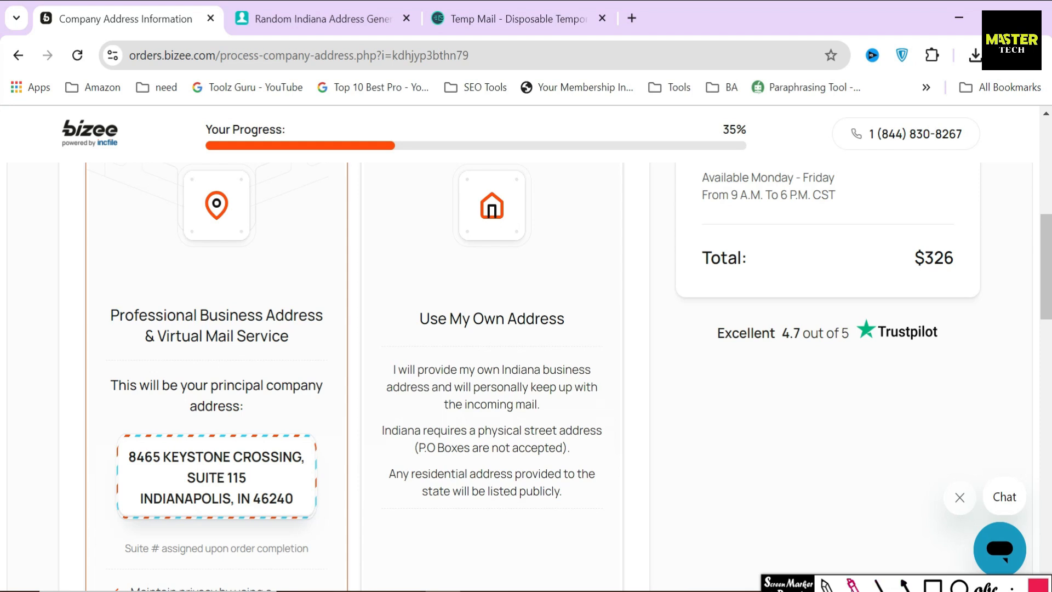
left_click(826, 584)
mouse_move(530, 309)
left_mouse_down()
mouse_move(454, 293)
mouse_move(386, 306)
mouse_move(463, 349)
mouse_move(591, 296)
left_mouse_up()
left_click_drag(592, 295, 485, 300)
left_click_drag(546, 268, 563, 225)
left_click_drag(592, 262, 535, 248)
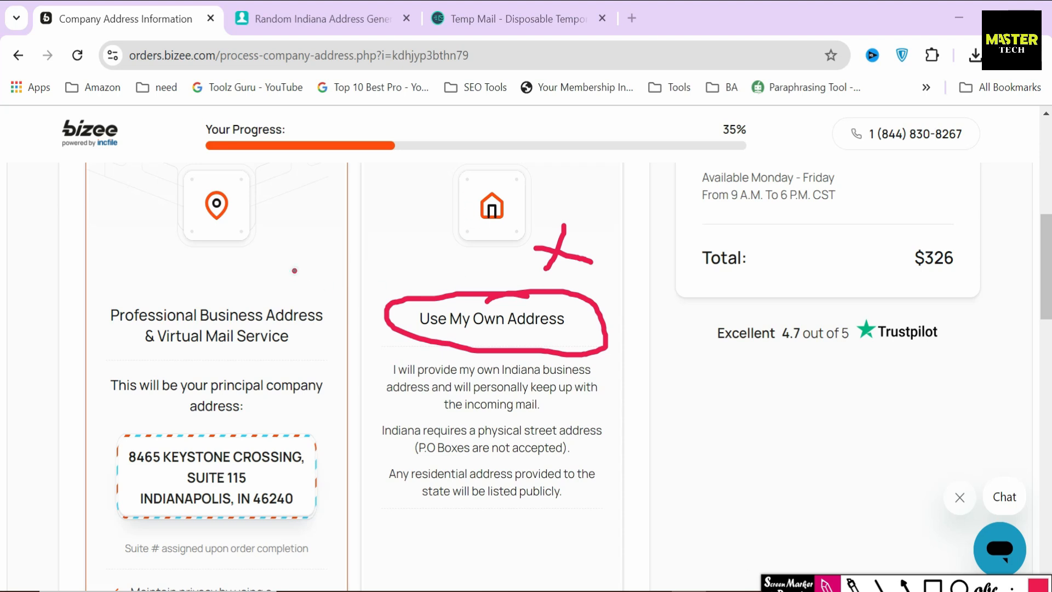
left_click_drag(294, 270, 353, 253)
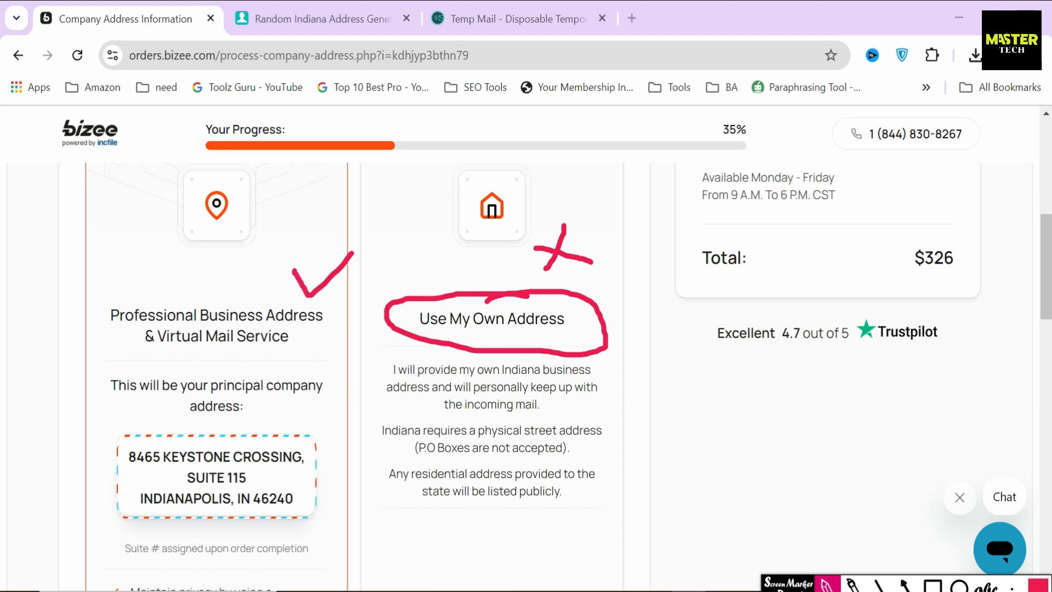
left_click(827, 585)
left_click(827, 585)
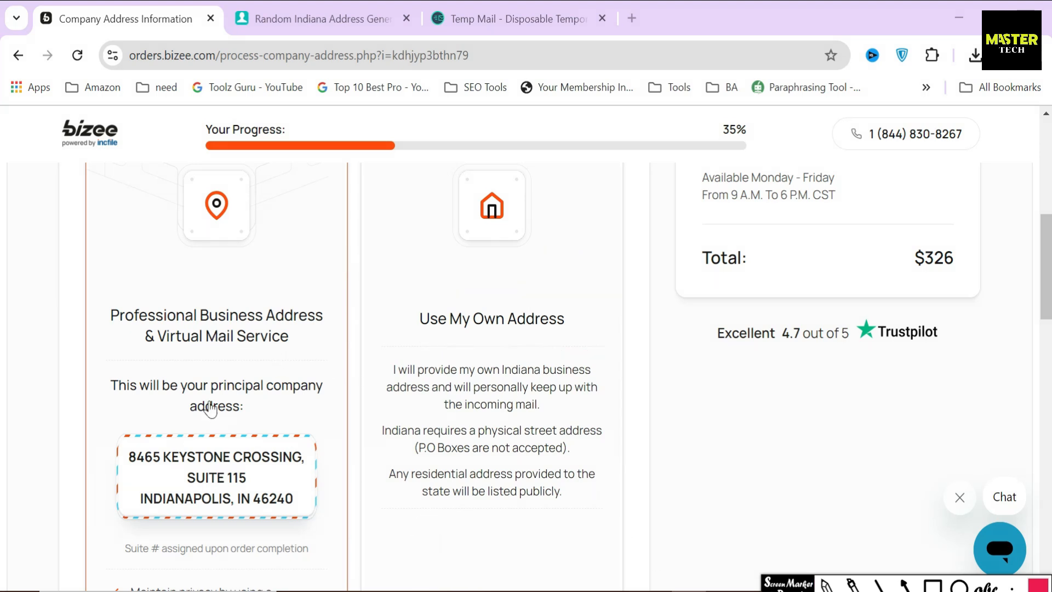
left_click_drag(113, 302, 202, 388)
scroll(277, 406, "down", 3)
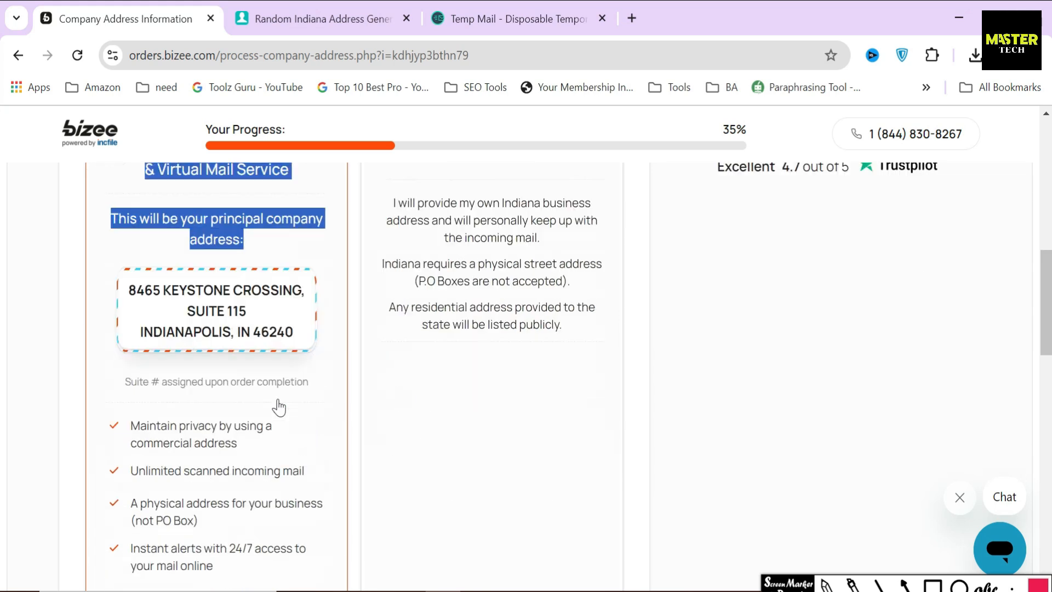
left_click(349, 387)
scroll(197, 290, "down", 3)
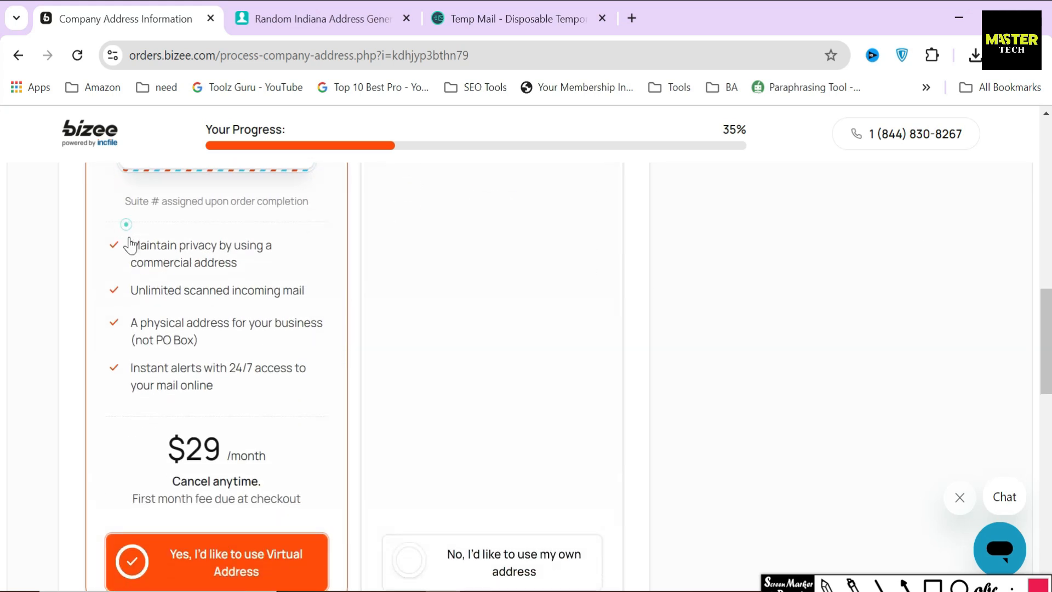
left_click_drag(128, 235, 258, 422)
left_click(351, 371)
scroll(351, 370, "down", 2)
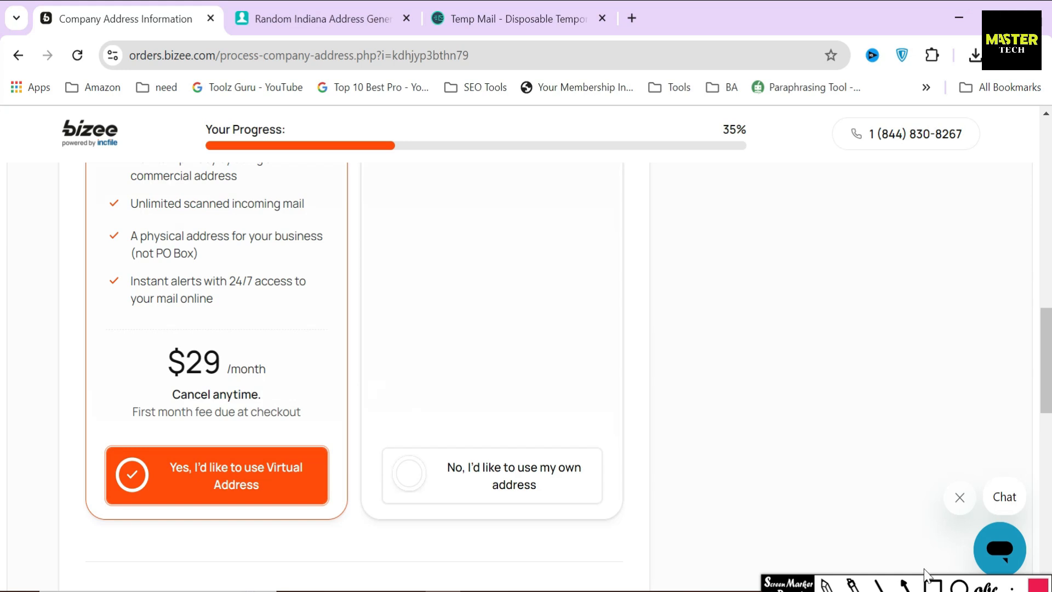
left_click(932, 585)
mouse_move(157, 336)
left_mouse_down()
mouse_move(174, 378)
mouse_move(286, 389)
left_mouse_up()
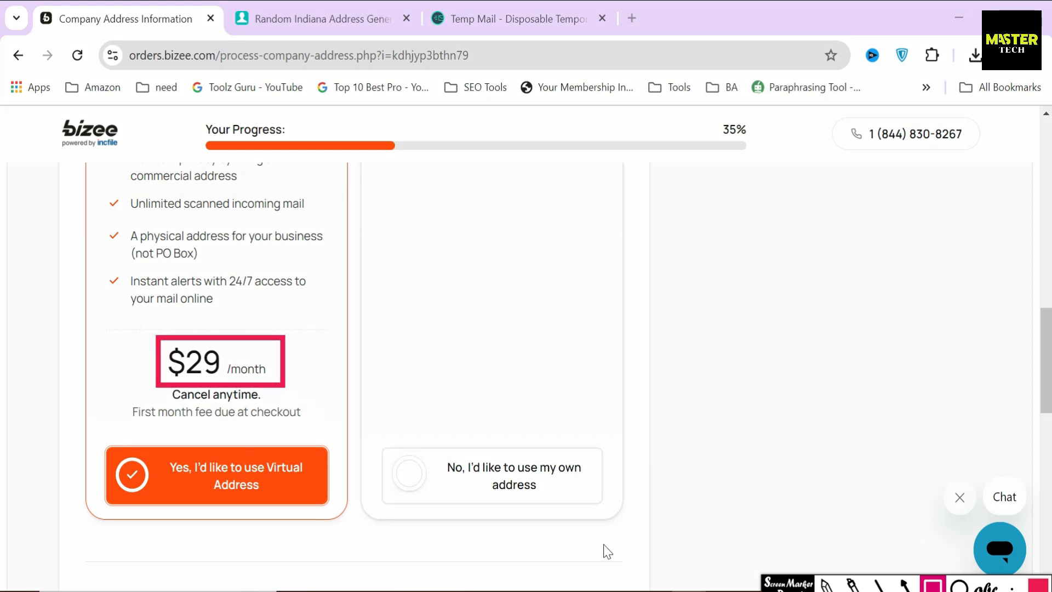
key("Escape")
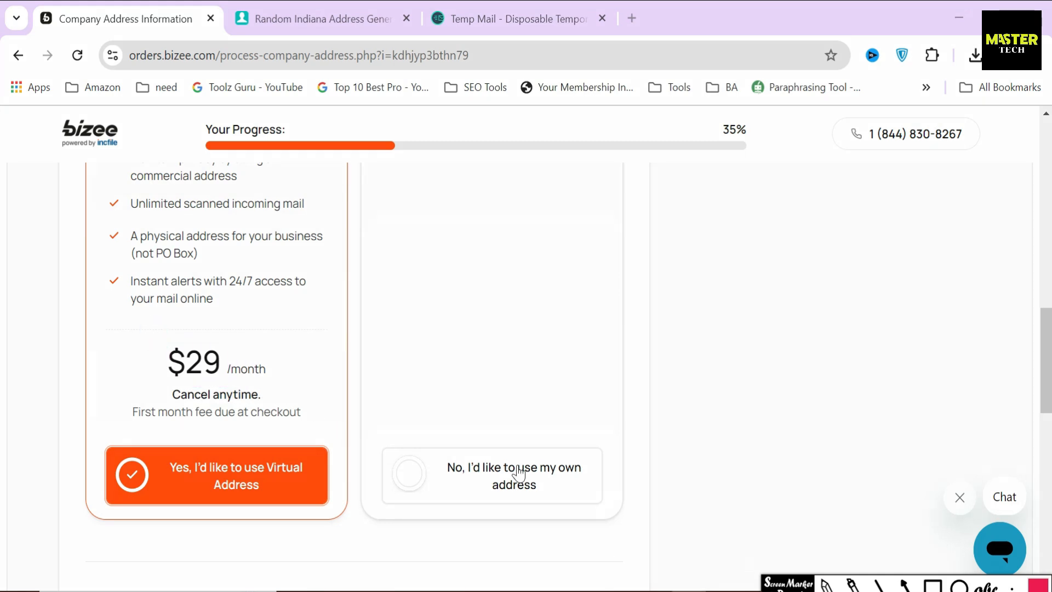
scroll(516, 475, "down", 5)
Fill the street address lines with the generated Indiana street address
left_click_drag(73, 256, 267, 264)
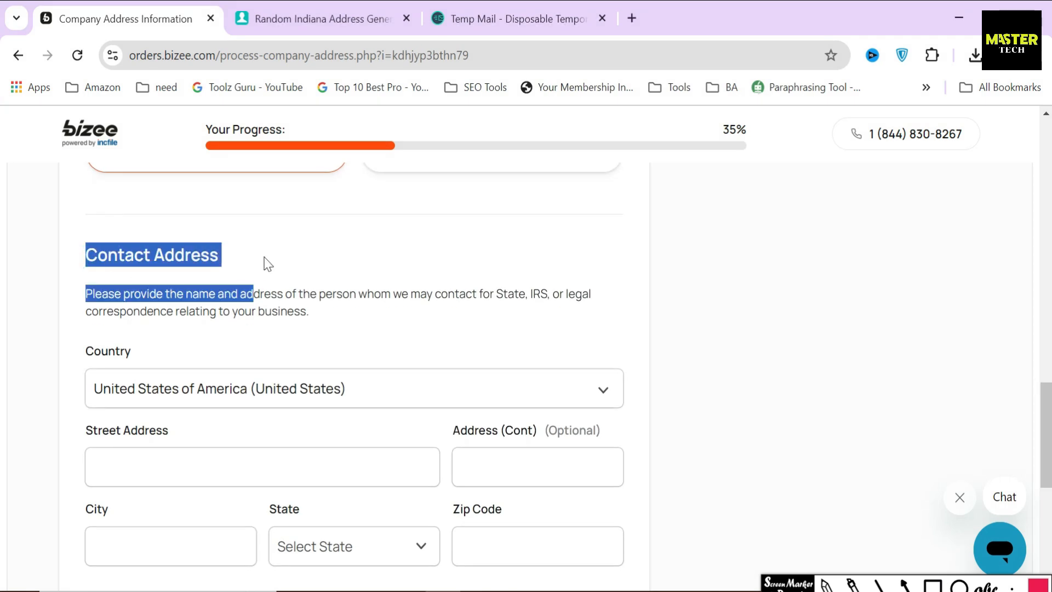
left_click(285, 466)
type("35")
left_click(394, 18)
left_click(603, 253)
left_click(136, 18)
left_click(504, 467)
key("ctrl+v")
scroll(436, 375, "down", 3)
Paste the generated city and zip code into their fields
left_click(340, 19)
left_click(564, 284)
left_click(137, 18)
left_click(228, 357)
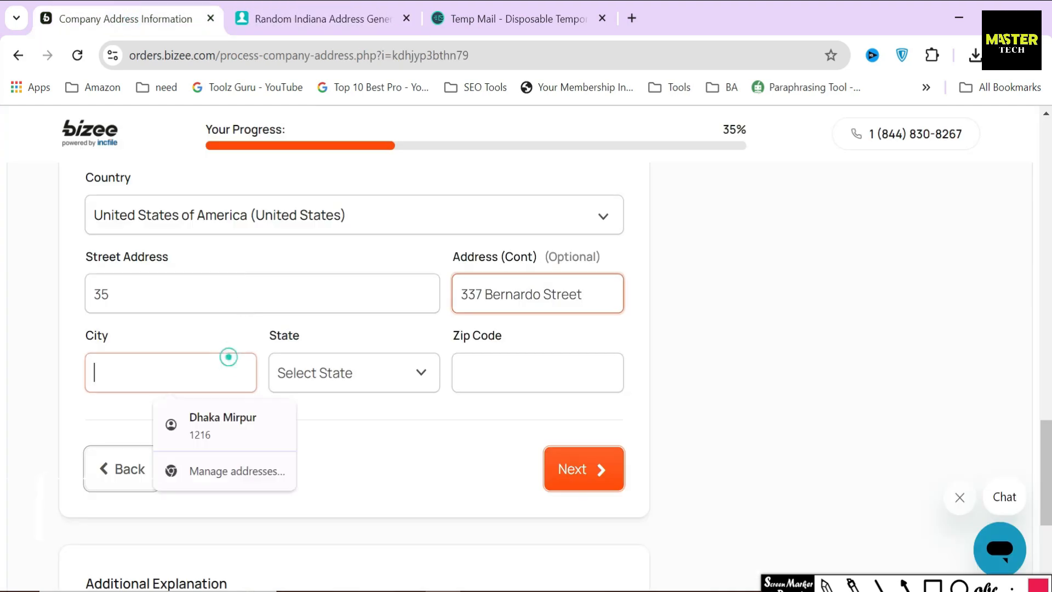
key("ctrl+v")
left_click(322, 19)
left_click(545, 385)
left_click(136, 19)
left_click(517, 365)
key("ctrl+v")
Select Indiana as the state and submit the company address
left_click(387, 367)
scroll(356, 263, "down", 1)
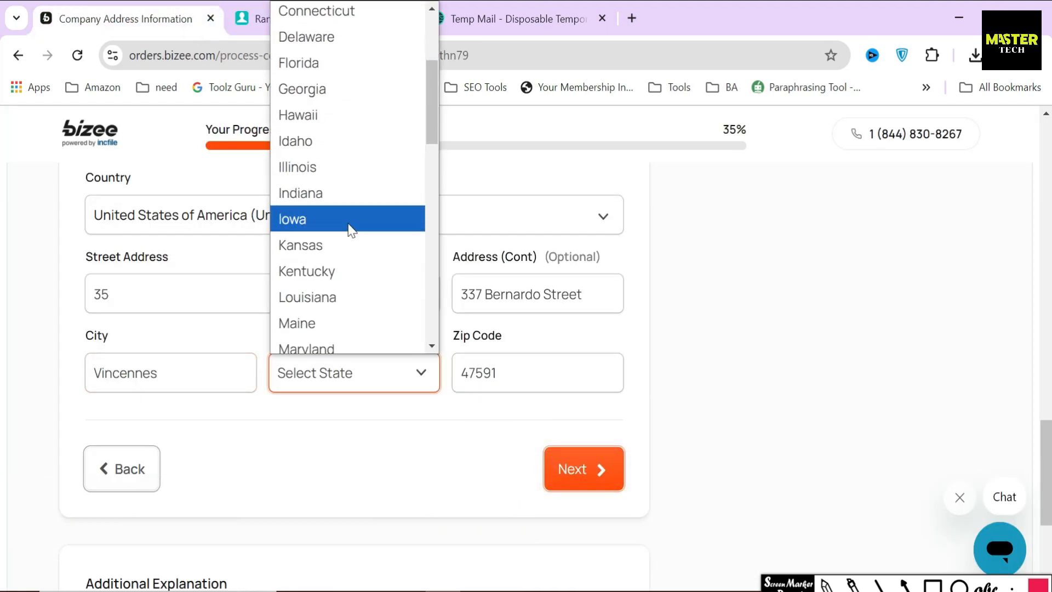
left_click(347, 195)
left_click(562, 410)
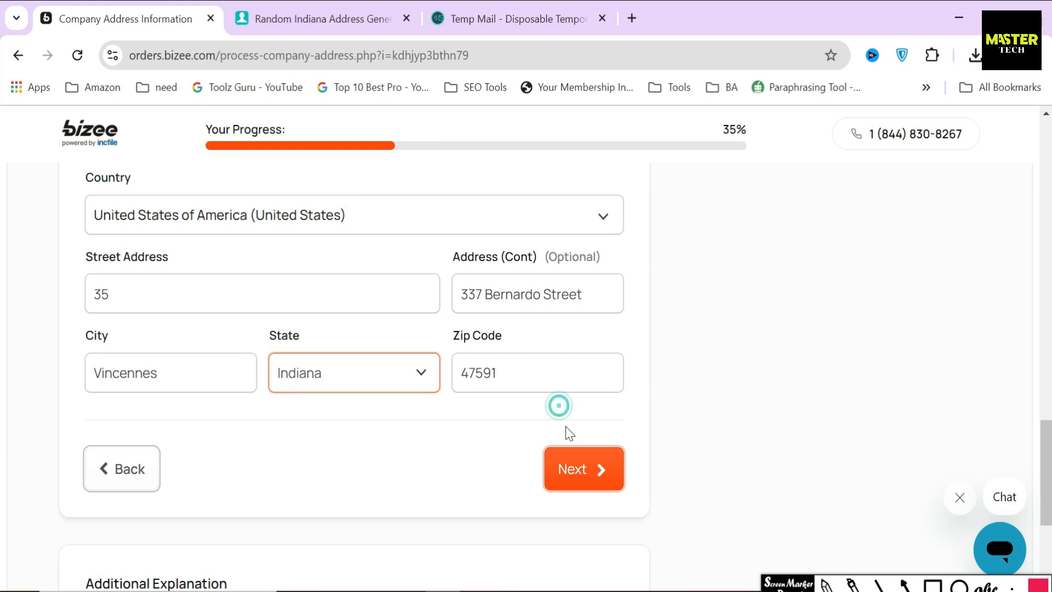
left_click(566, 470)
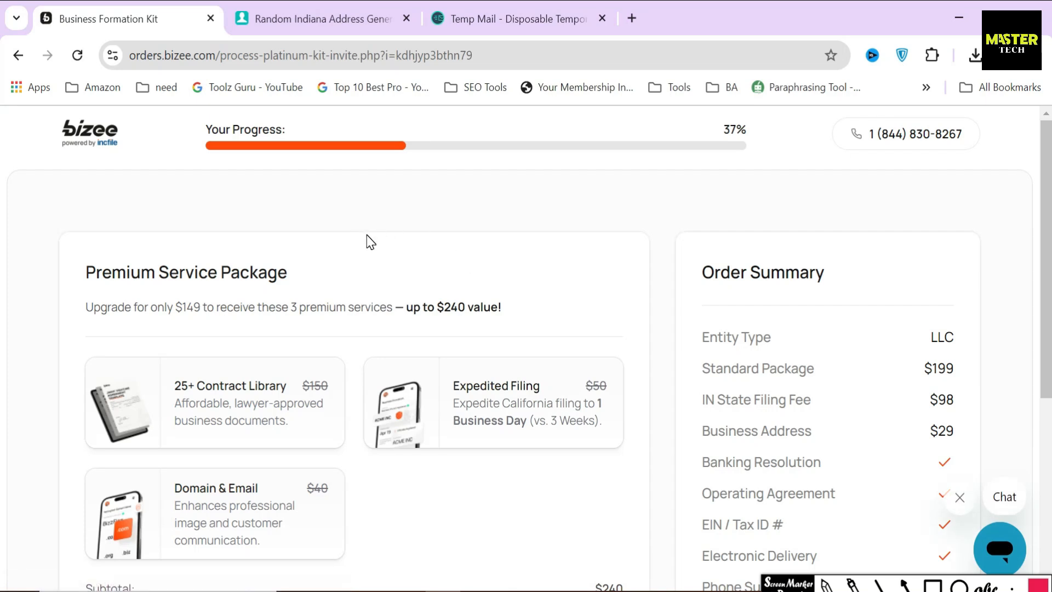
Review the Premium package pricing: $240 subtotal, -$91 discount, $149 total
left_click_drag(151, 306, 394, 307)
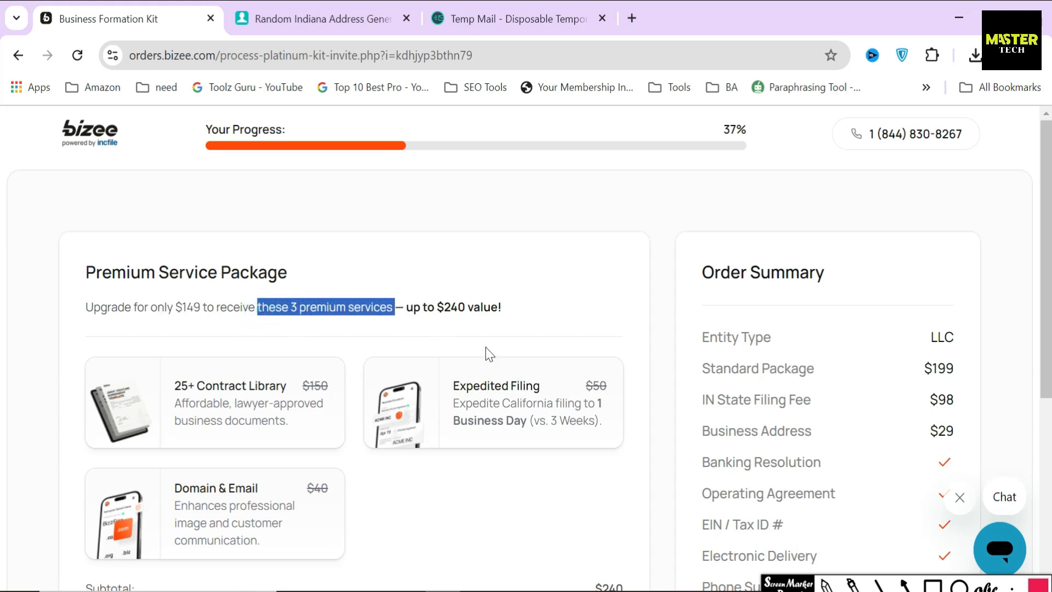
left_click_drag(83, 272, 301, 278)
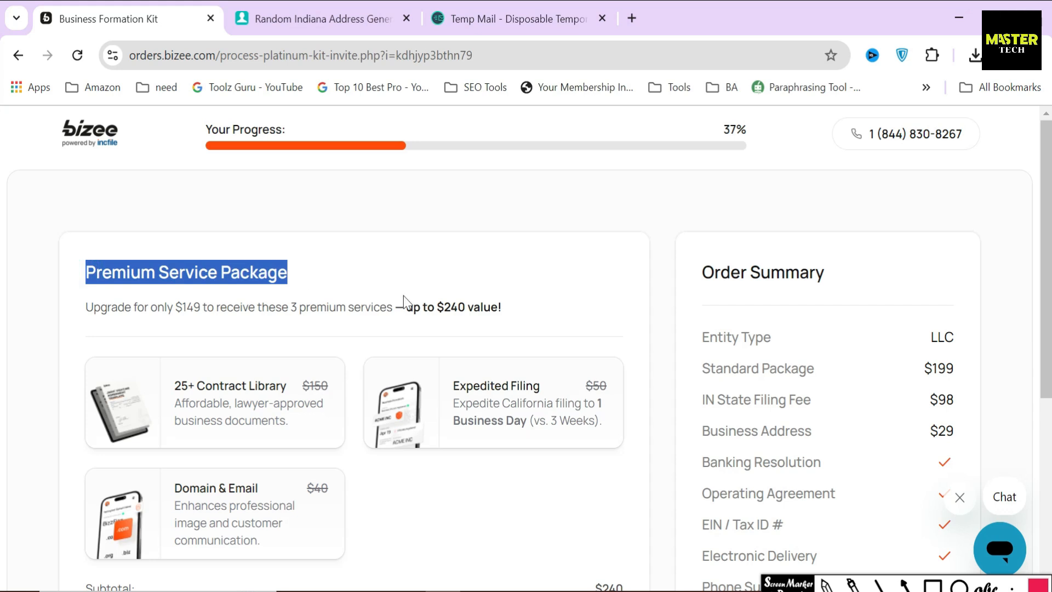
left_click(358, 286)
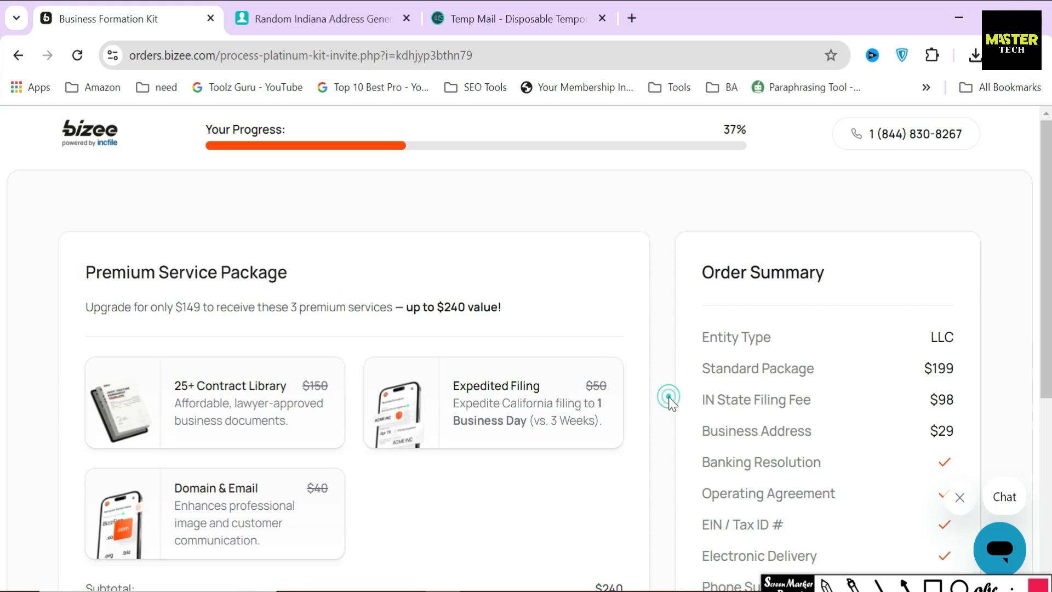
left_click_drag(700, 369, 969, 379)
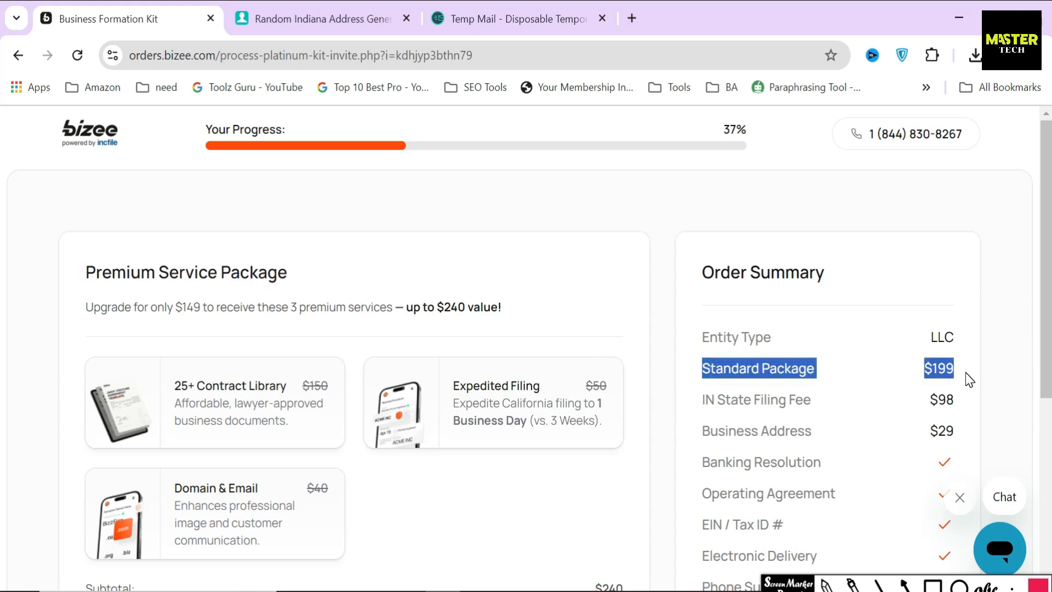
left_click(668, 434)
left_click_drag(540, 386, 467, 385)
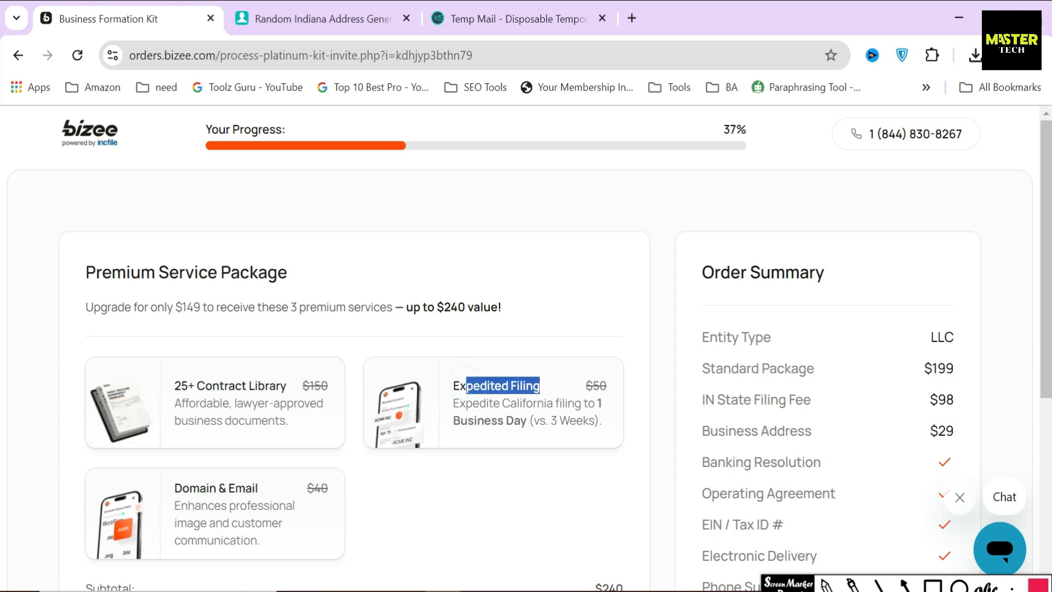
left_click_drag(173, 386, 315, 387)
left_click_drag(174, 488, 268, 489)
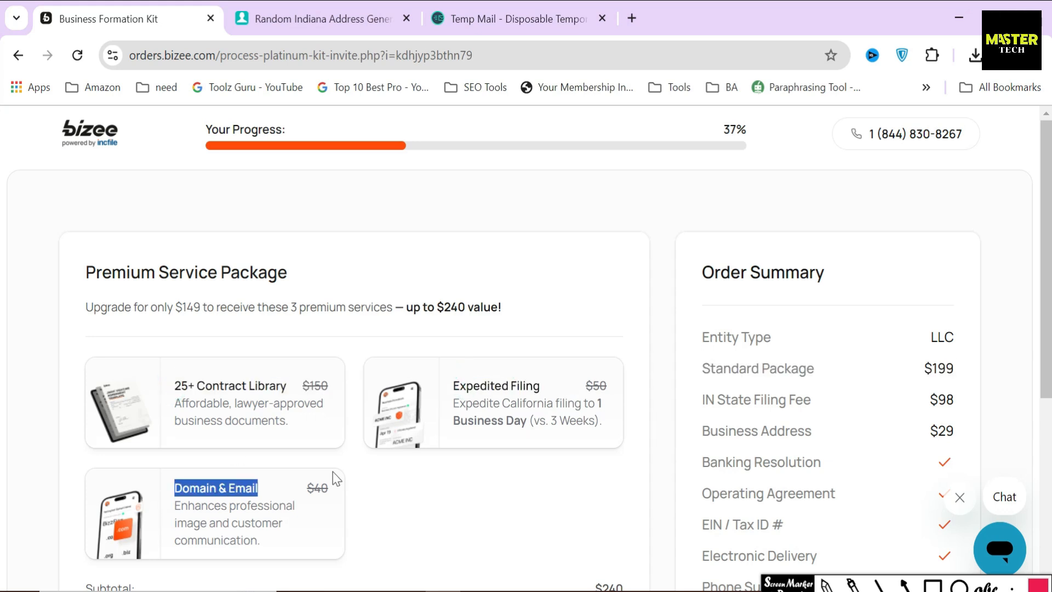
scroll(466, 427, "down", 5)
left_click_drag(583, 328, 650, 333)
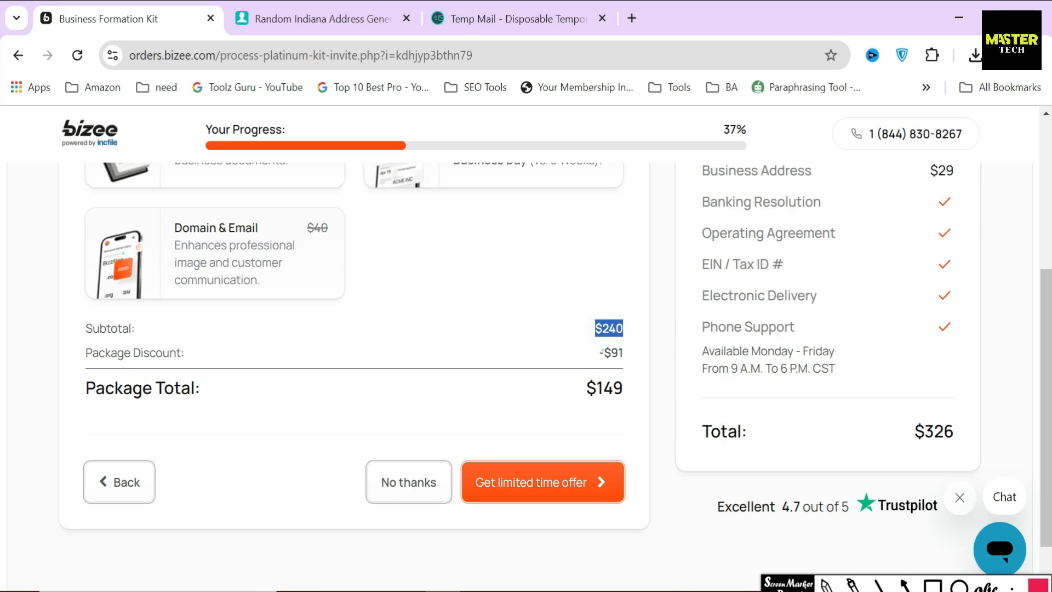
left_click_drag(596, 352, 638, 357)
left_click(593, 382)
left_click_drag(594, 383, 630, 385)
left_click(563, 386)
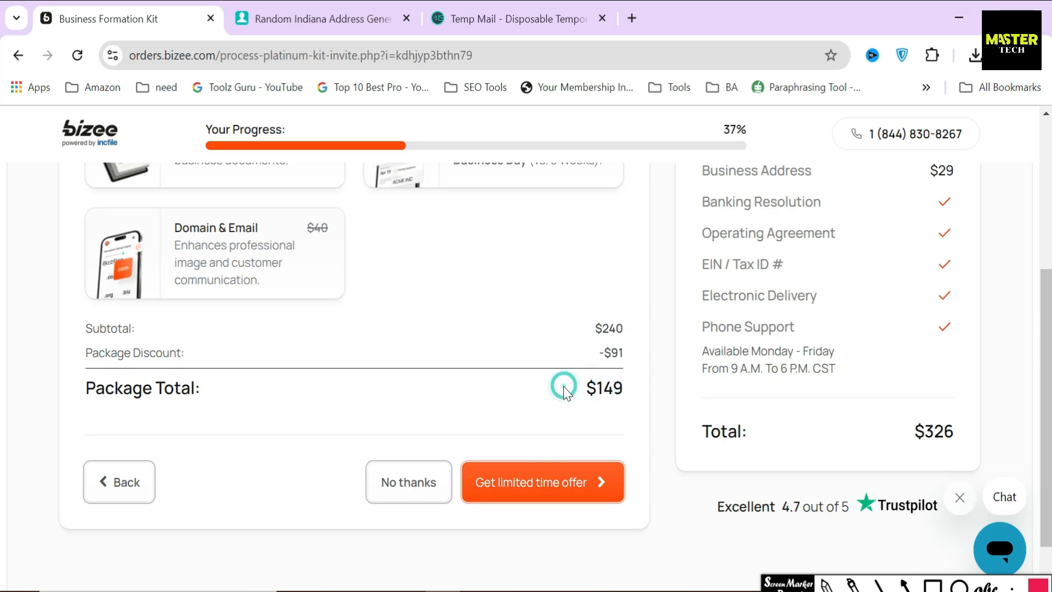
Accept the limited-time $149 Premium Service Package offer
left_click(904, 584)
left_click_drag(523, 401, 523, 458)
scroll(526, 465, "down", 1)
left_click(530, 431)
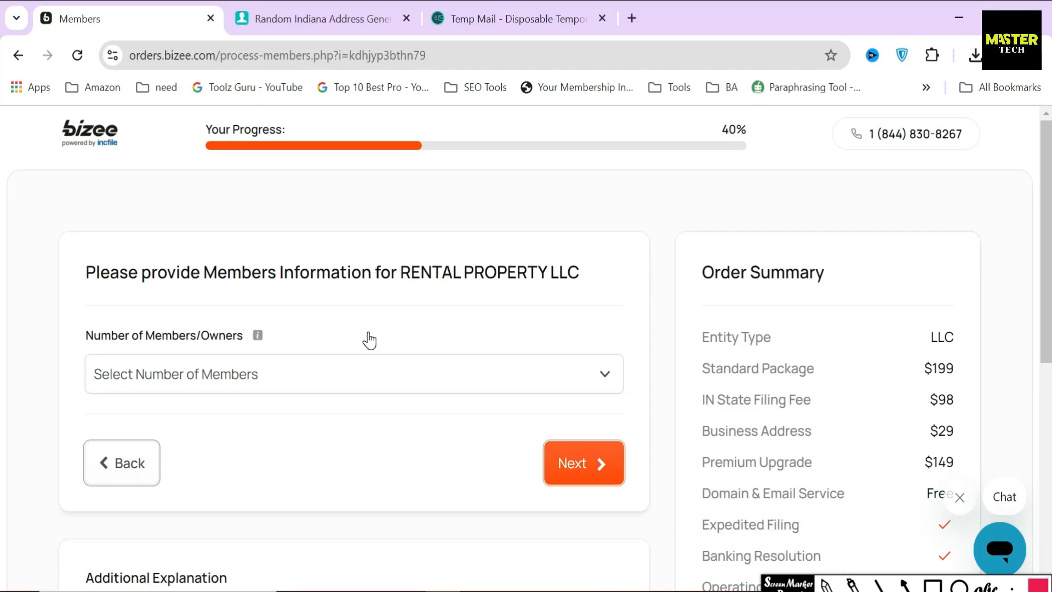
Set the Number of Members/Owners to 1
left_click_drag(82, 335, 242, 340)
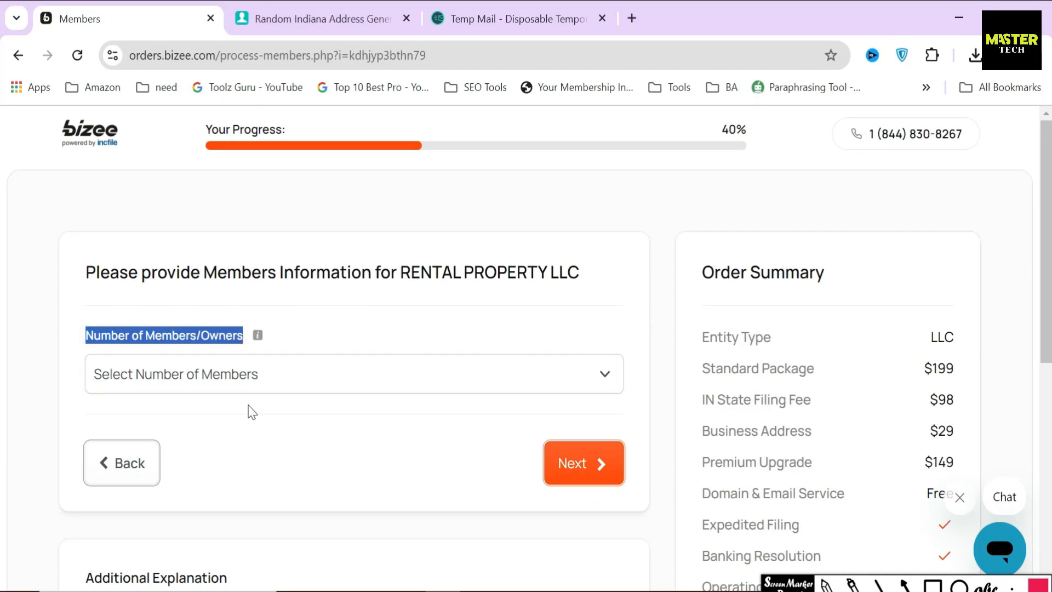
left_click(324, 357)
left_click(182, 378)
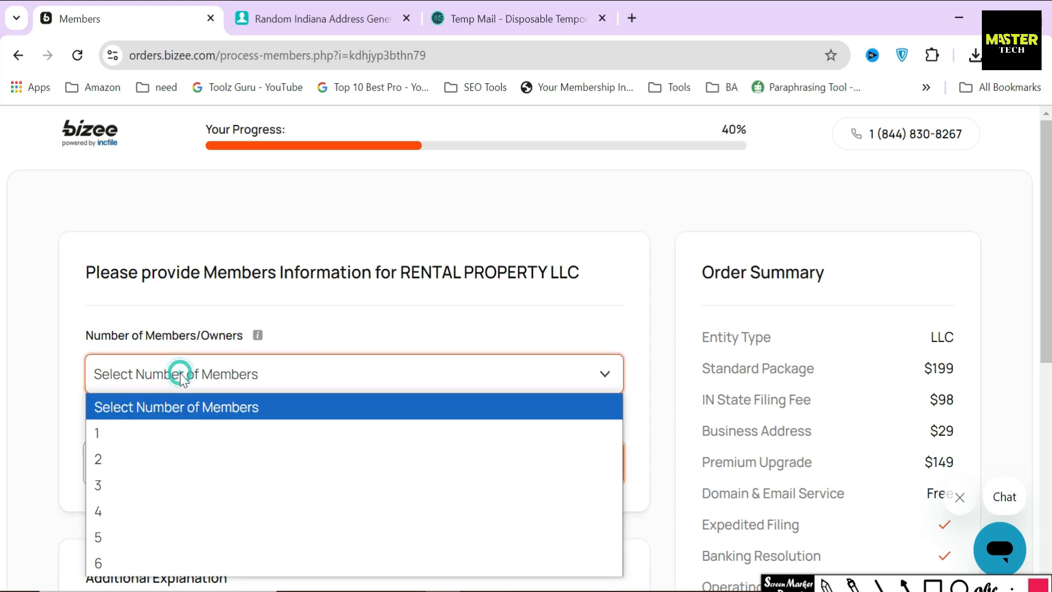
left_click(115, 435)
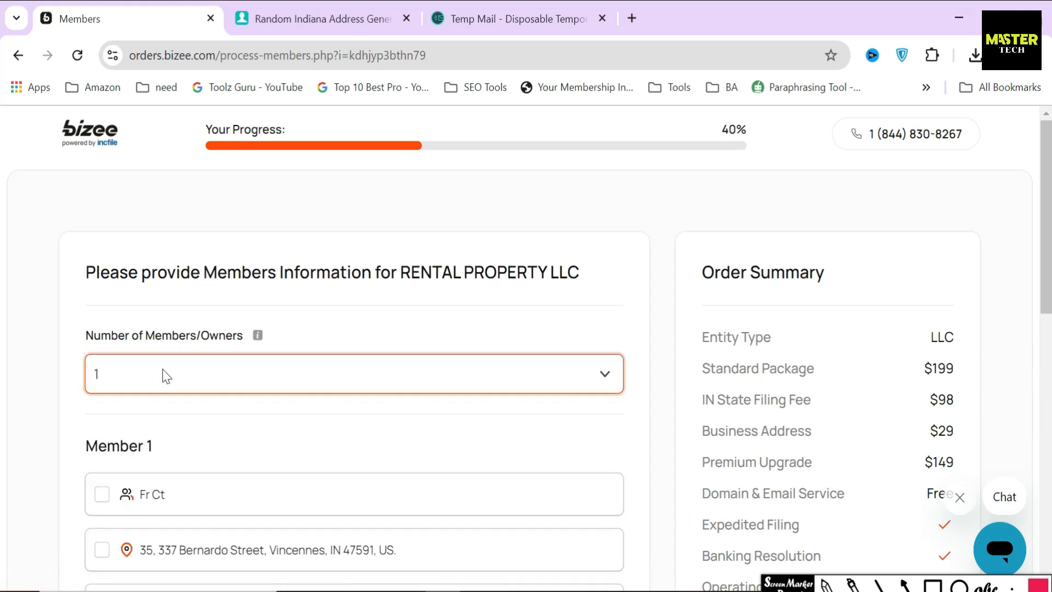
scroll(162, 374, "down", 2)
scroll(148, 293, "up", 1)
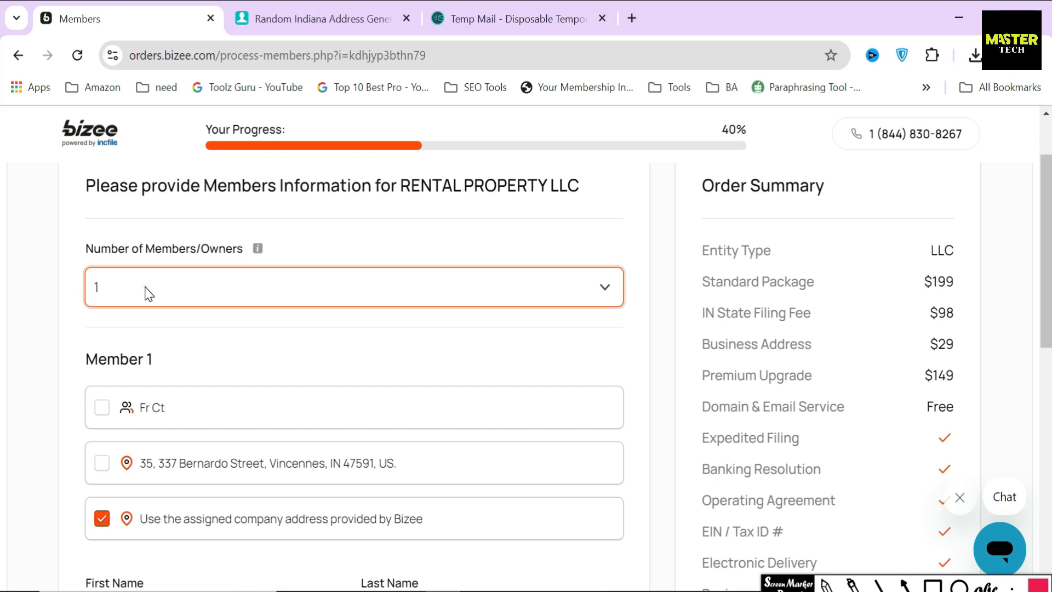
left_click(148, 293)
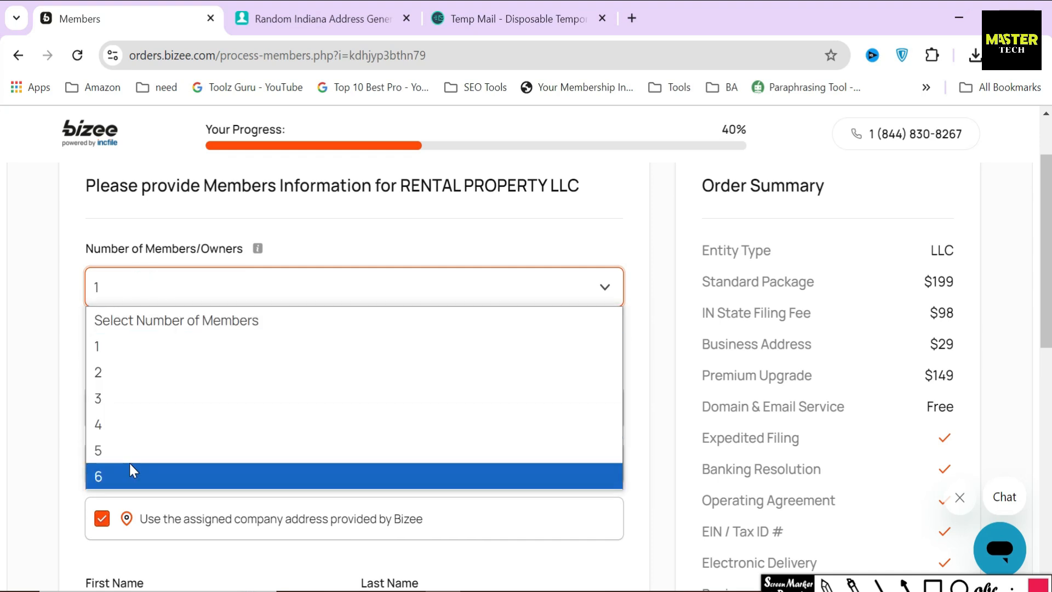
left_click(50, 386)
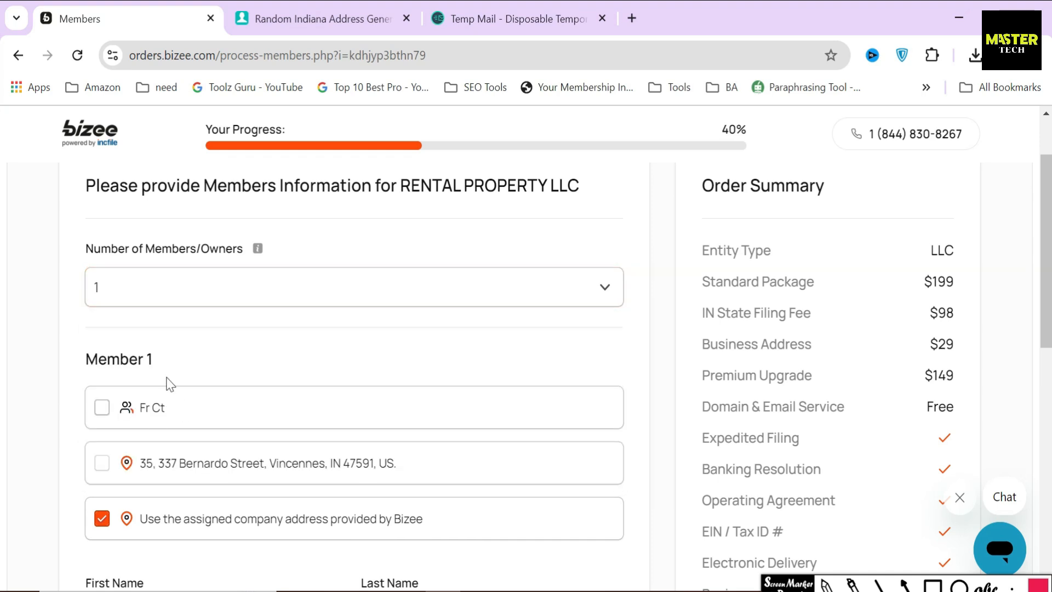
left_click_drag(80, 359, 181, 364)
scroll(186, 362, "down", 2)
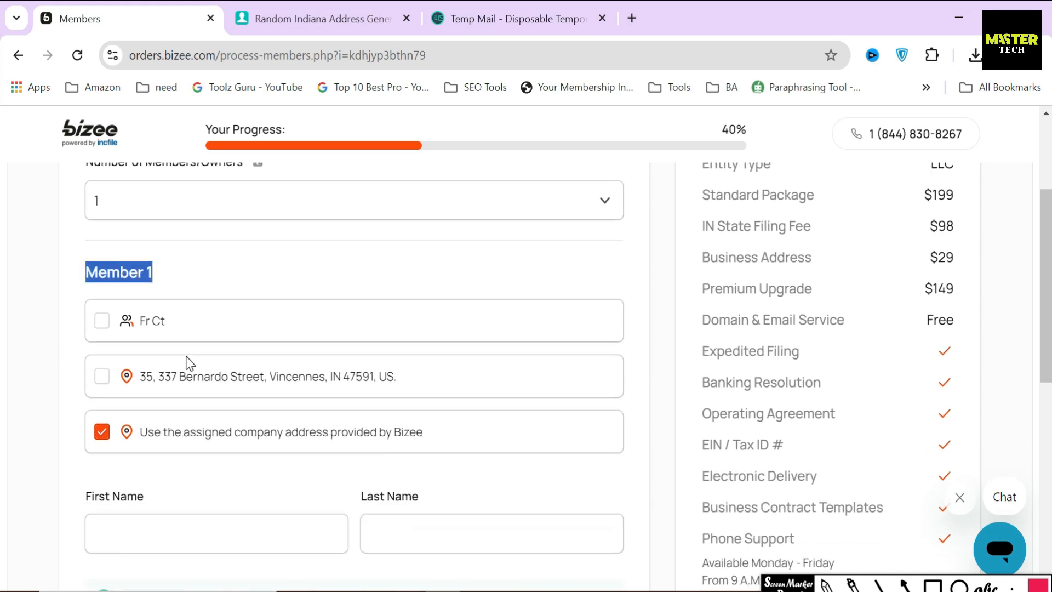
Fill Member 1 from the saved contact using the assigned company address, then submit
left_click(104, 327)
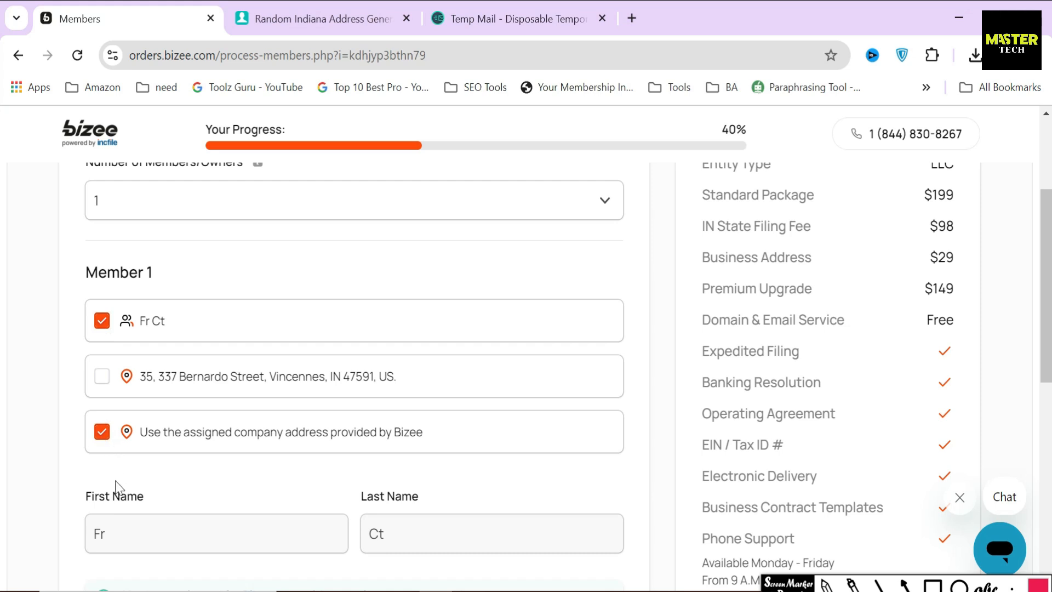
left_click_drag(447, 433, 143, 441)
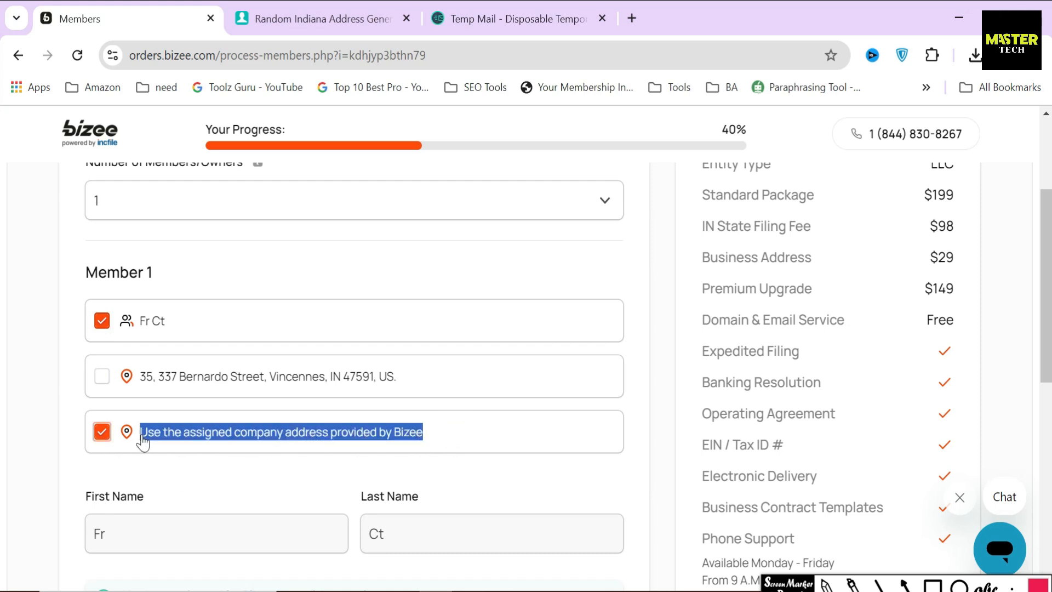
left_click(61, 404)
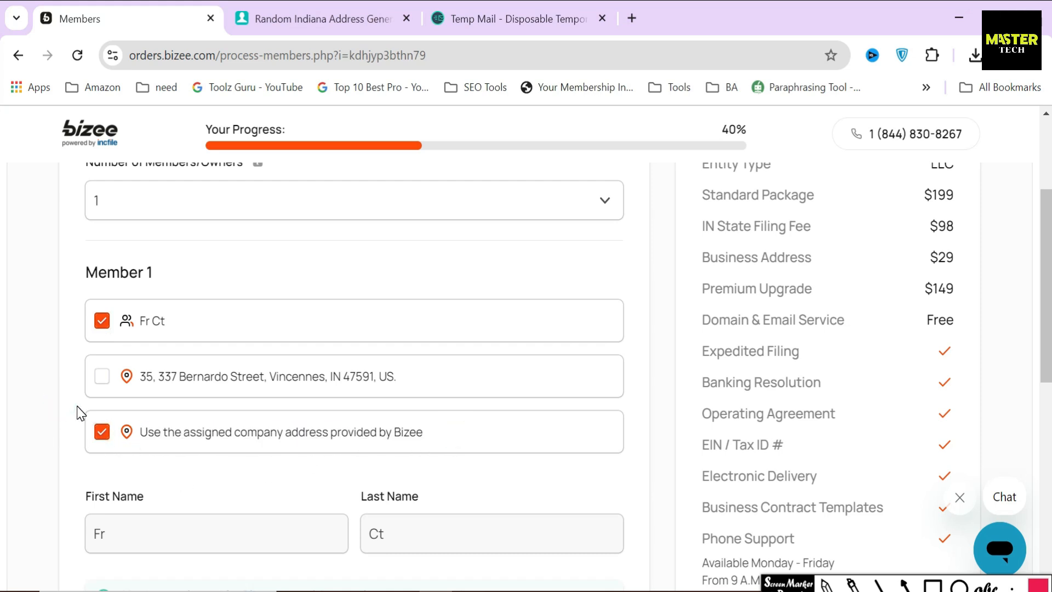
left_click(905, 584)
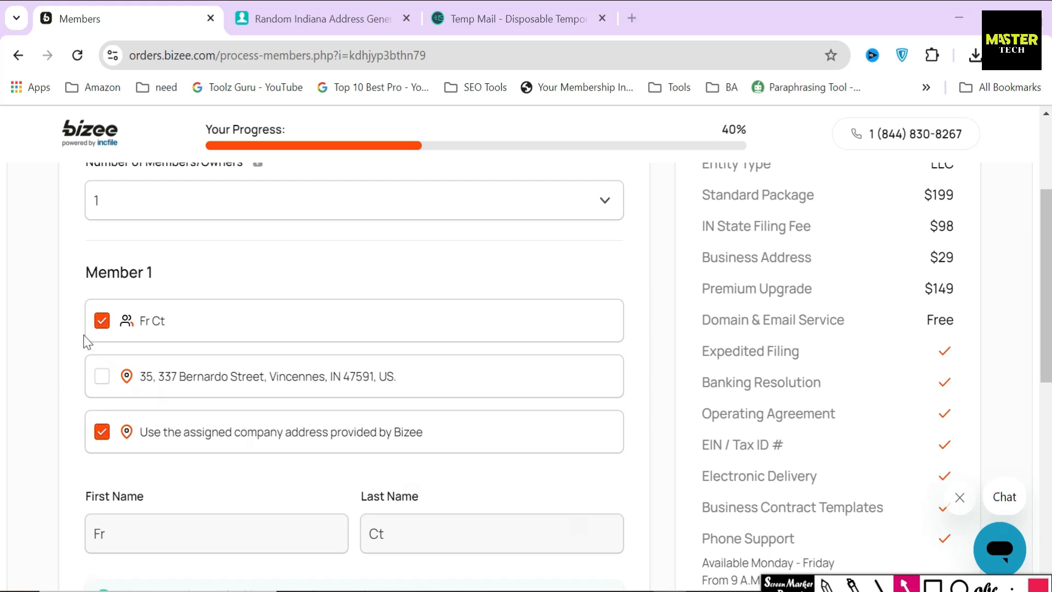
left_click_drag(38, 322, 73, 322)
left_click_drag(43, 432, 81, 431)
key("Escape")
scroll(473, 491, "down", 5)
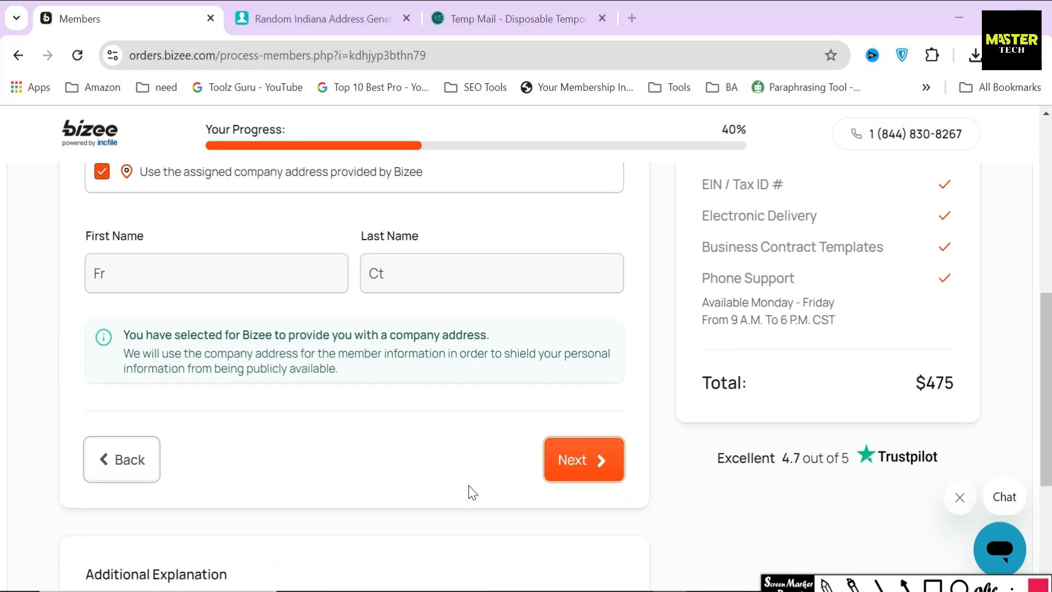
left_click(570, 469)
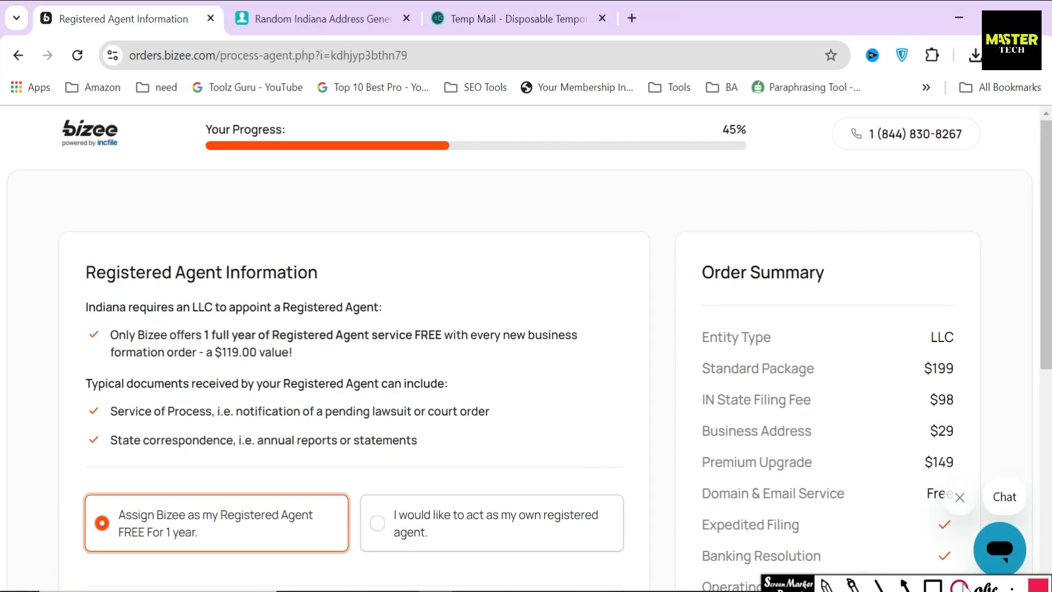
Keep Bizee as the Indiana registered agent (a $119.00 value, free) and continue
left_click(930, 583)
mouse_move(82, 253)
left_mouse_down()
mouse_move(184, 290)
mouse_move(335, 290)
left_mouse_up()
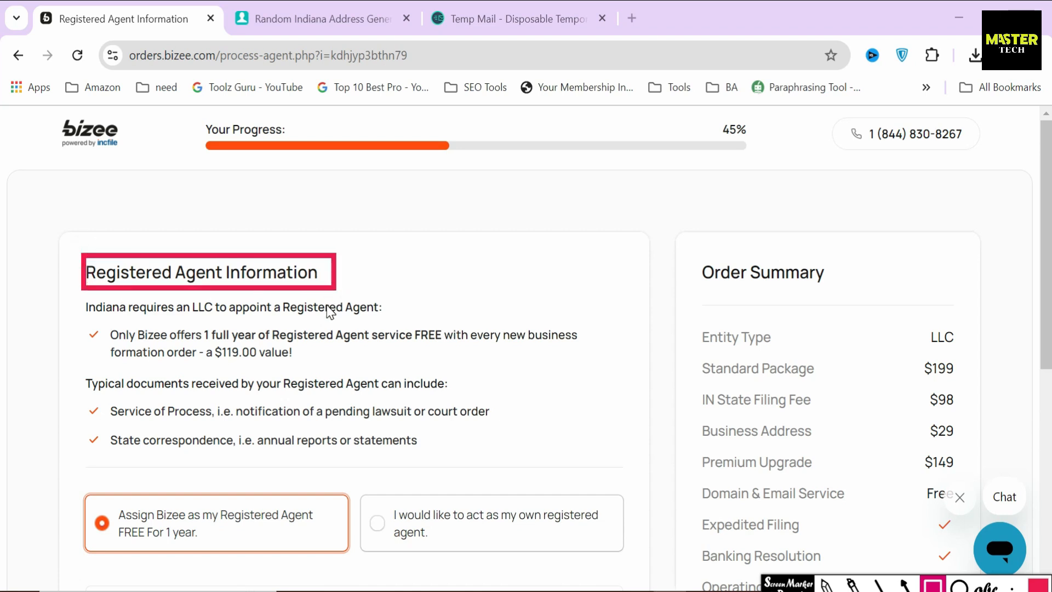
mouse_move(82, 295)
left_mouse_down()
mouse_move(183, 325)
mouse_move(402, 324)
left_mouse_up()
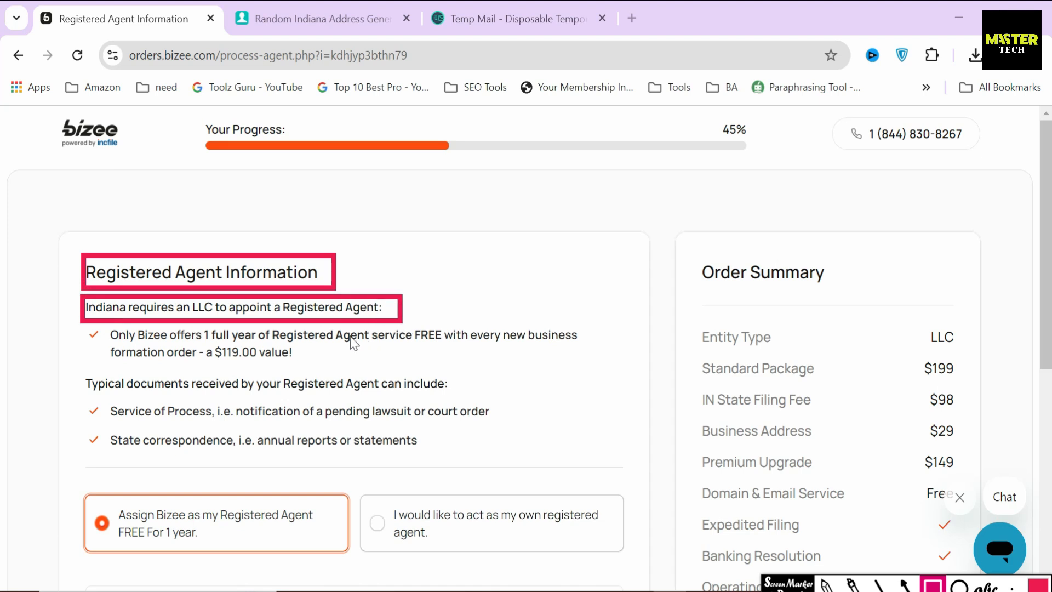
mouse_move(204, 341)
left_mouse_down()
mouse_move(308, 369)
mouse_move(259, 378)
mouse_move(261, 368)
left_mouse_up()
left_click(905, 585)
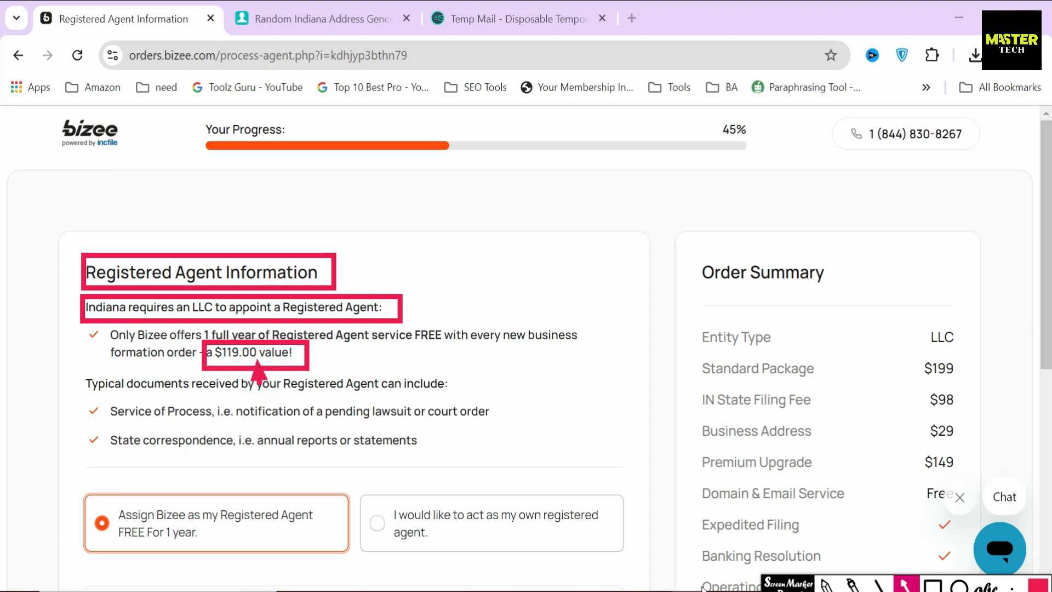
key("Escape")
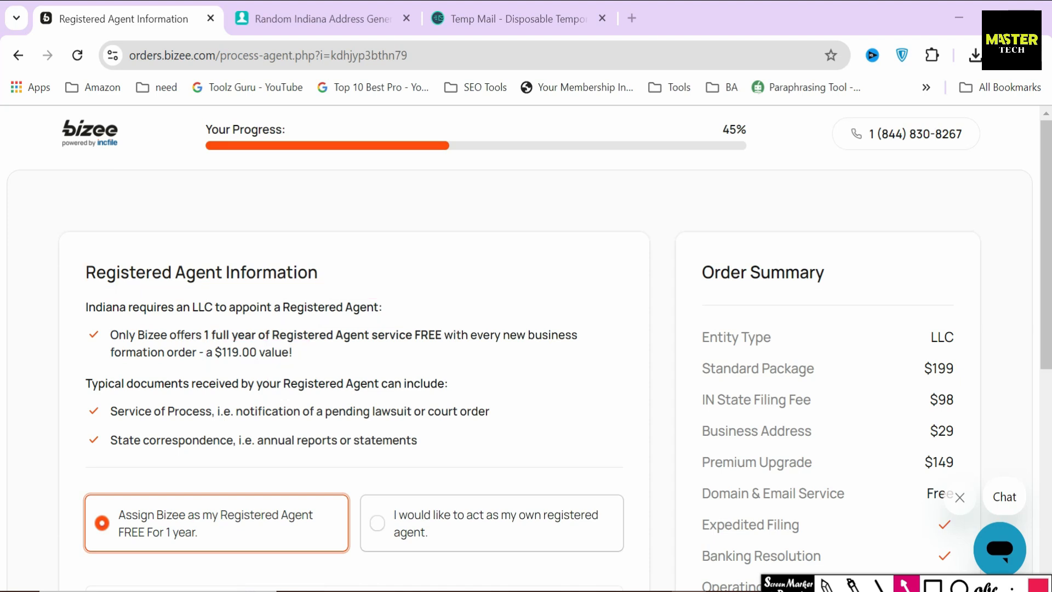
scroll(284, 434, "down", 5)
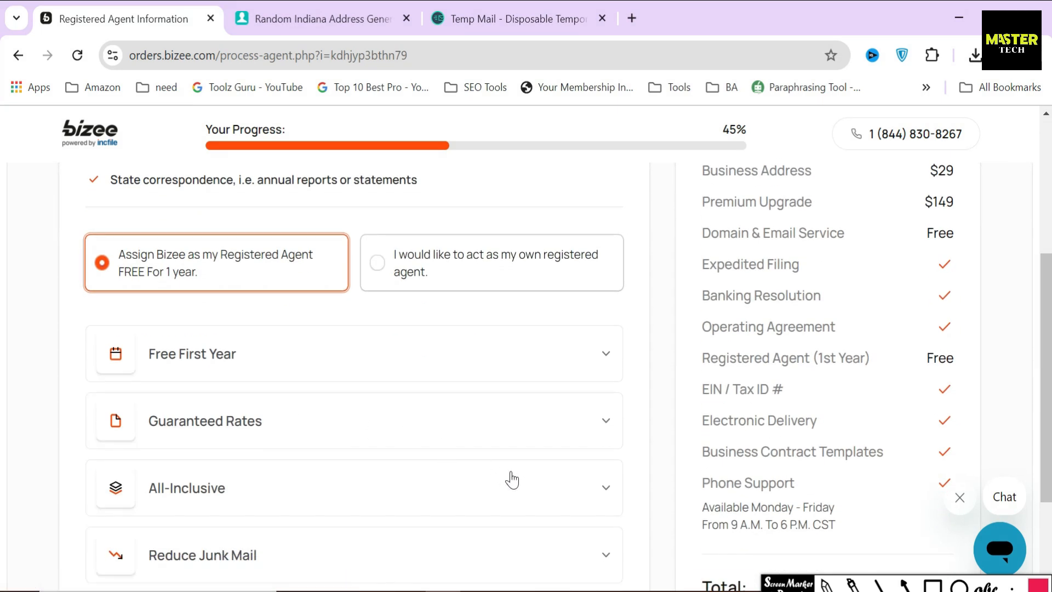
scroll(511, 480, "down", 3)
left_click(584, 515)
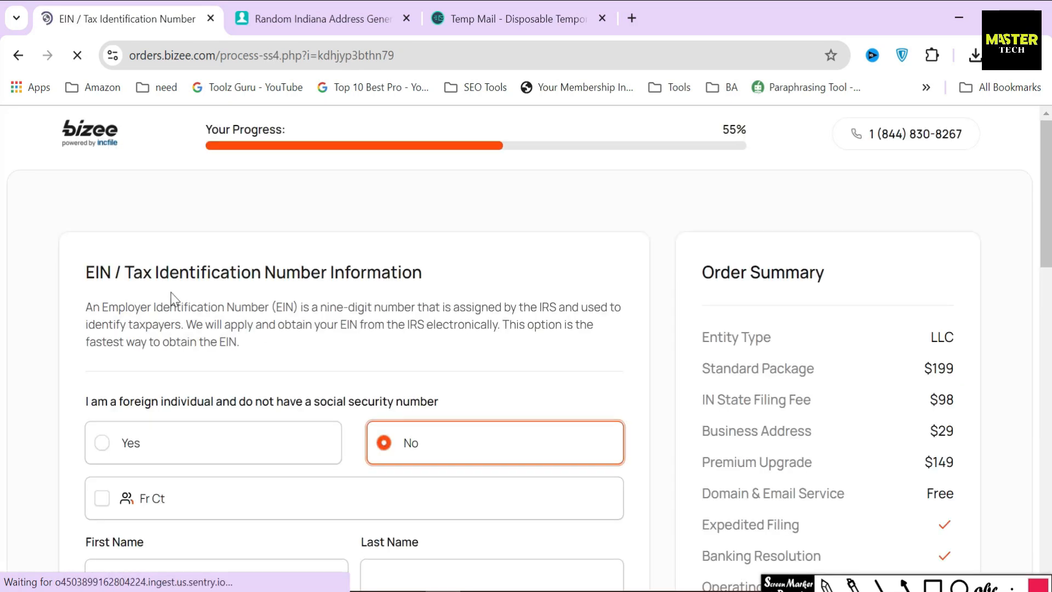
Review the EIN section explaining the IRS issues the EIN electronically
left_click_drag(82, 272, 436, 274)
left_click(436, 274)
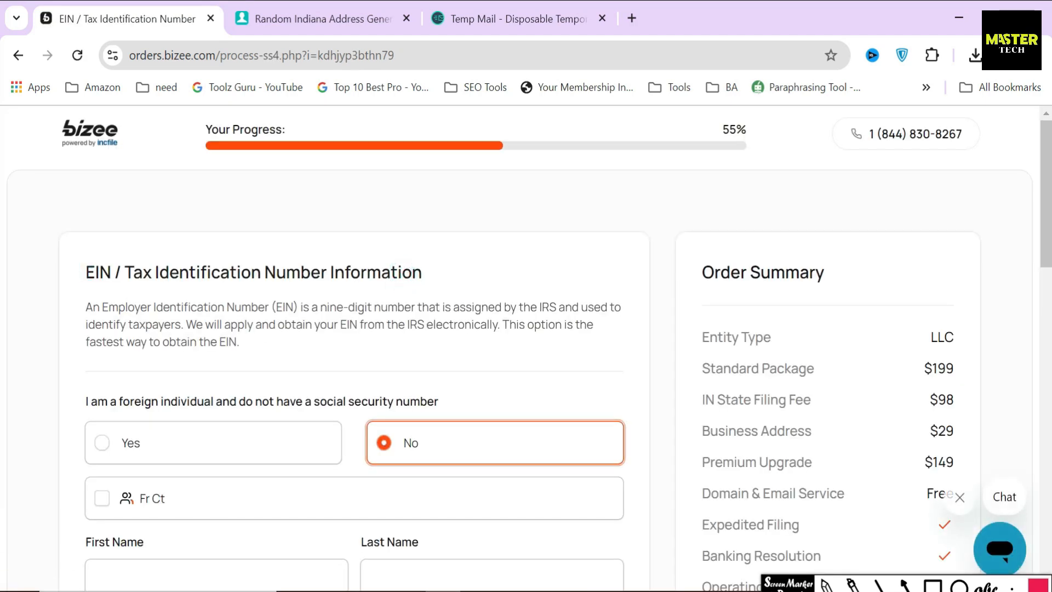
left_click_drag(85, 312, 404, 308)
left_click_drag(523, 307, 564, 308)
left_click(299, 336)
left_click_drag(184, 324, 501, 324)
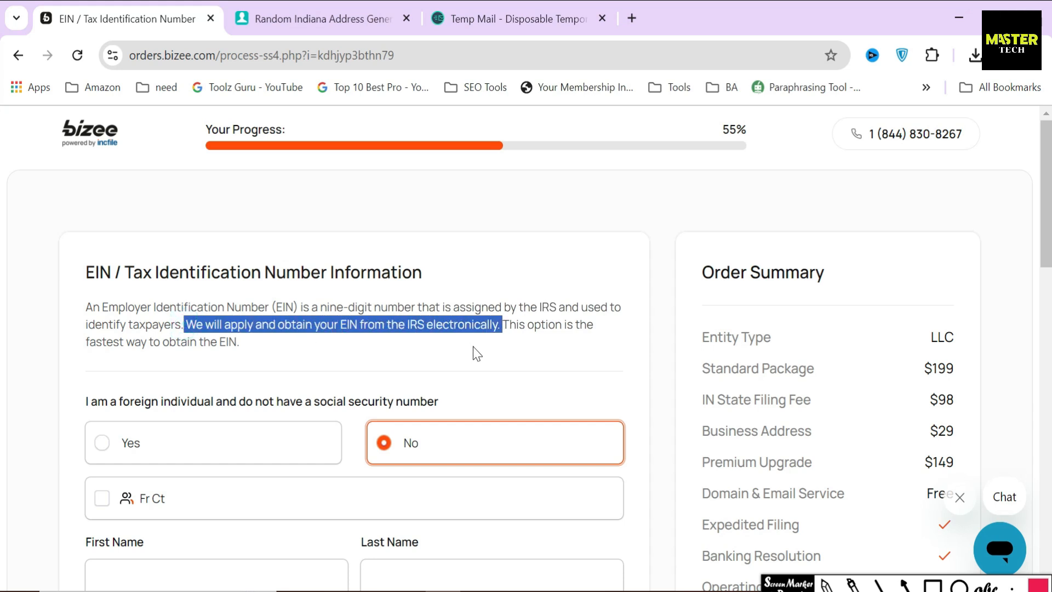
left_click(442, 347)
scroll(446, 337, "down", 2)
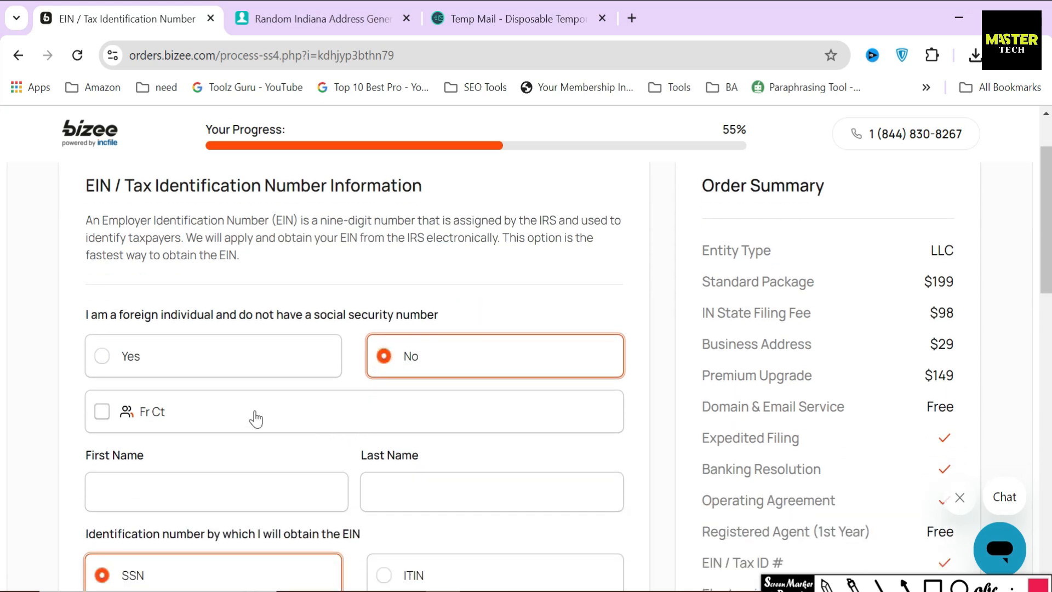
Cancel the non-US citizen SS4 confirmation so the foreign-individual answer stays No
left_click(141, 357)
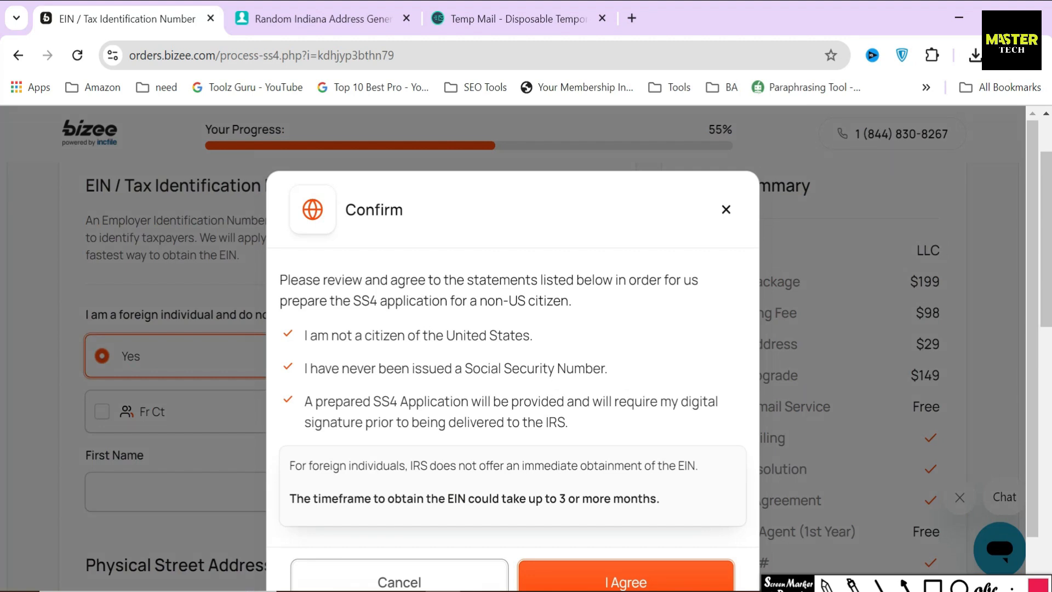
left_click_drag(348, 299, 580, 308)
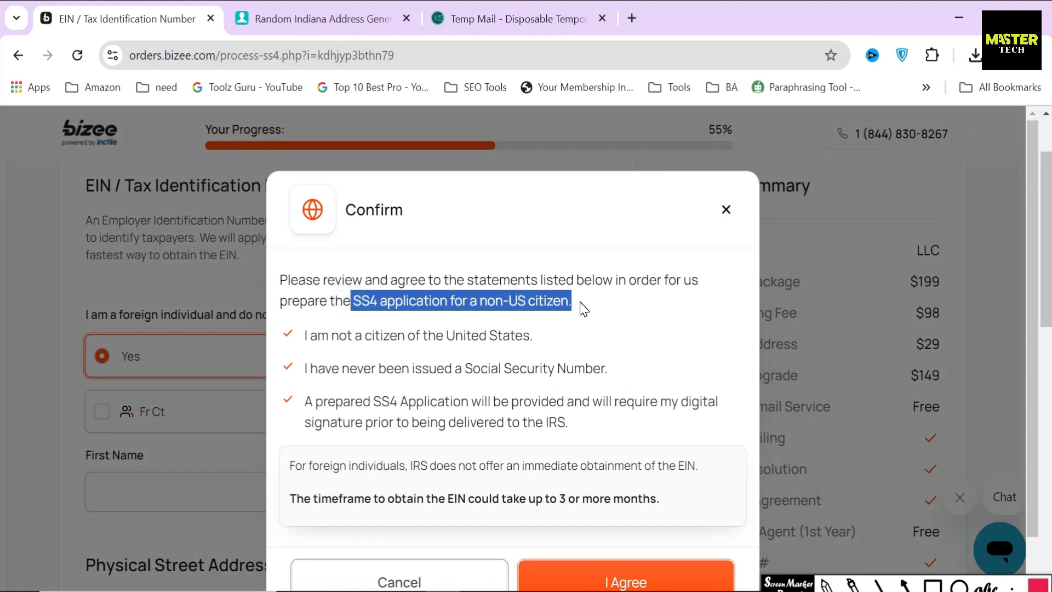
left_click_drag(303, 335, 613, 340)
left_click_drag(303, 368, 609, 370)
left_click_drag(304, 401, 597, 422)
left_click(567, 425)
left_click_drag(373, 401, 470, 403)
left_click(596, 455)
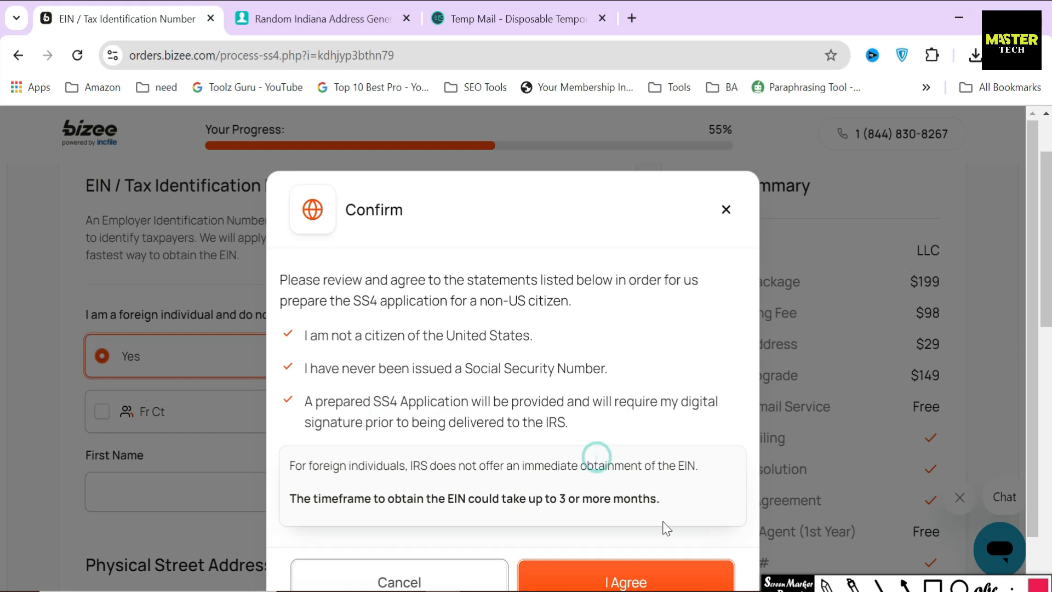
left_click(465, 580)
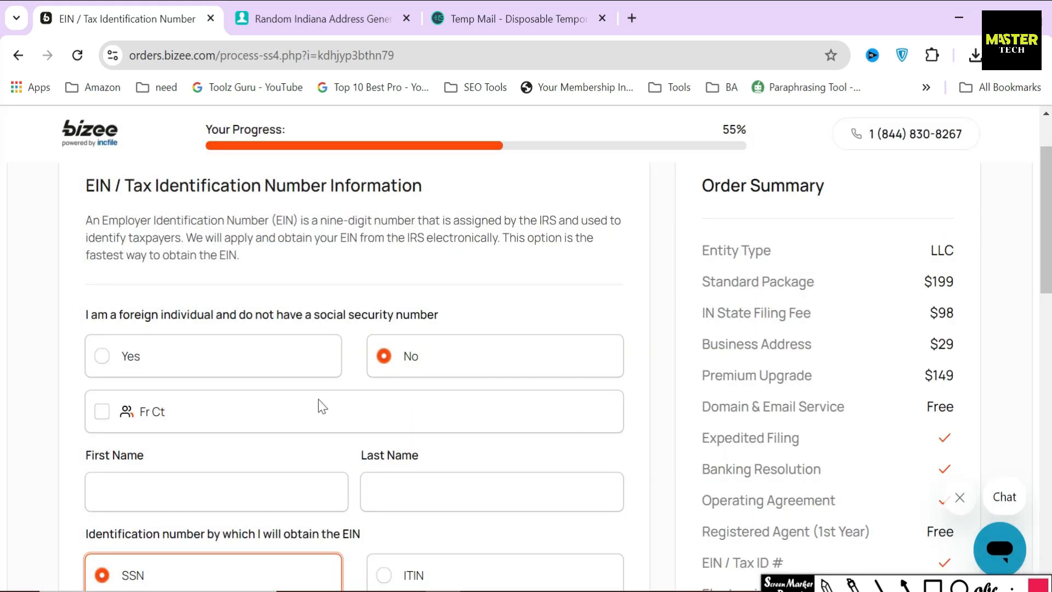
Use the listed member's name for the EIN and enter their social security number
scroll(319, 404, "down", 2)
left_click(153, 330)
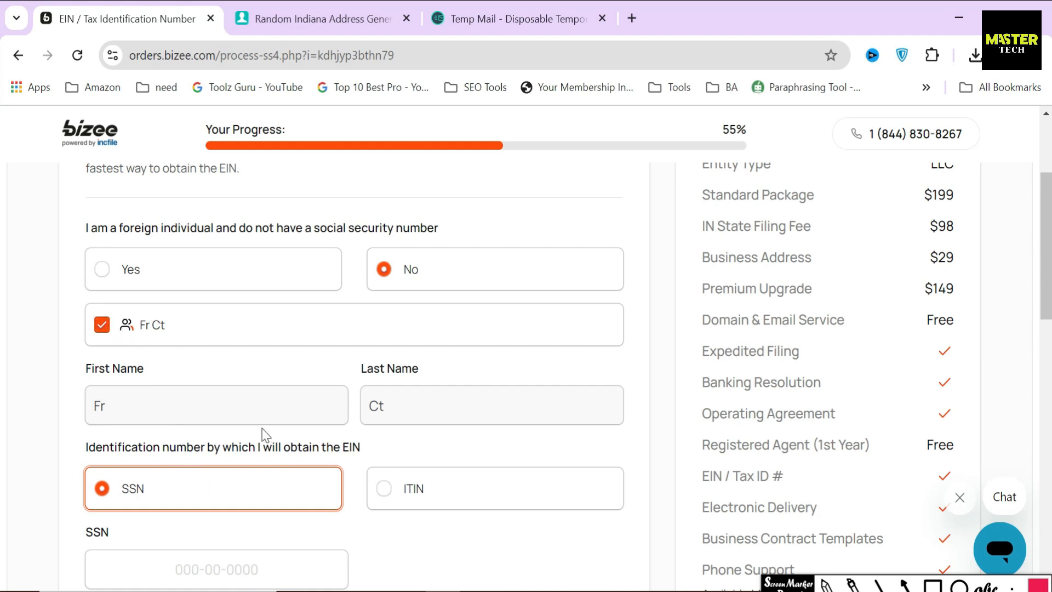
scroll(265, 433, "down", 3)
left_click(228, 385)
triple_click(284, 393)
left_click(370, 397)
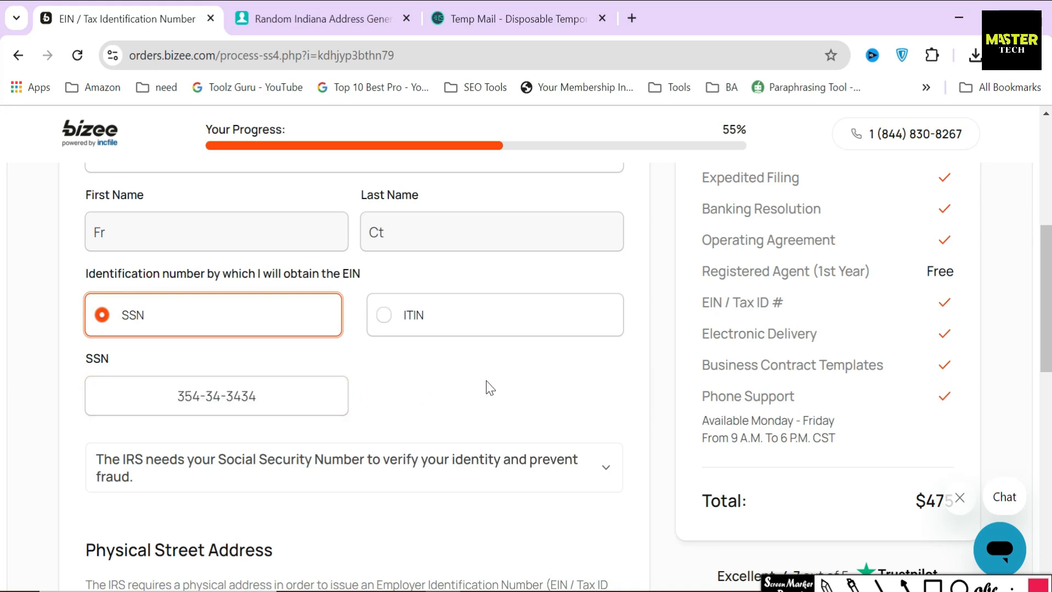
Choose Bizee's assigned company address as the physical street address and submit the EIN step
scroll(489, 388, "down", 5)
left_click_drag(83, 296, 323, 289)
left_click(324, 281)
left_click_drag(544, 324, 570, 324)
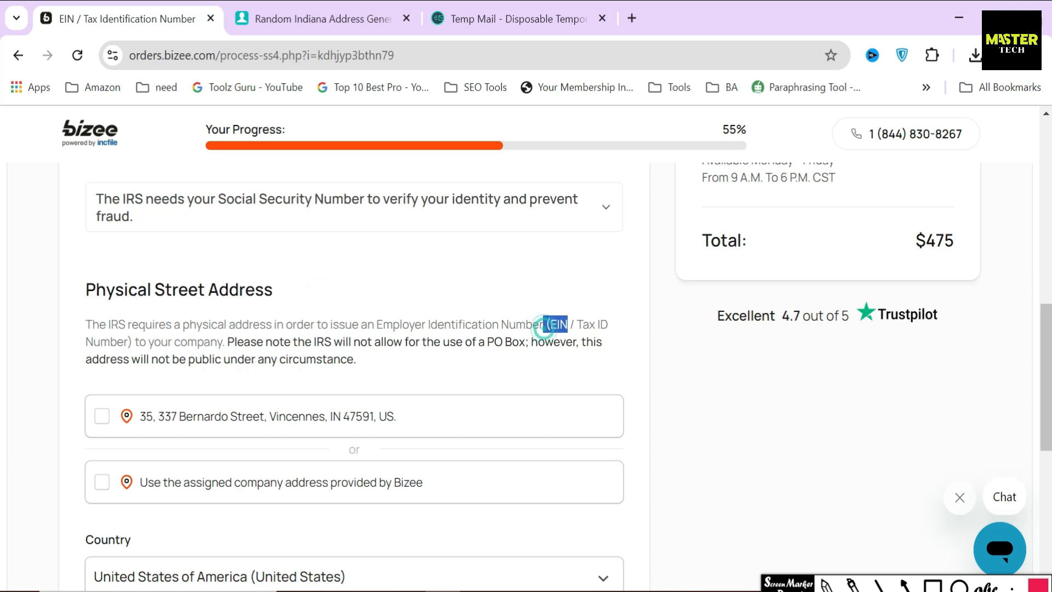
left_click(394, 345)
scroll(192, 411, "down", 3)
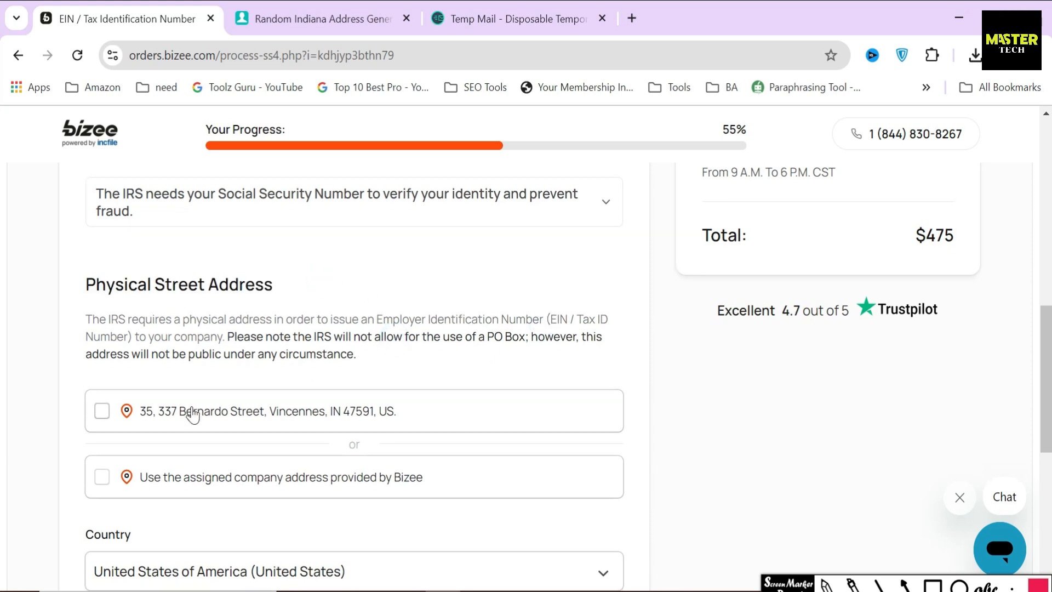
left_click(163, 321)
left_click_drag(438, 308, 140, 310)
left_click(297, 347)
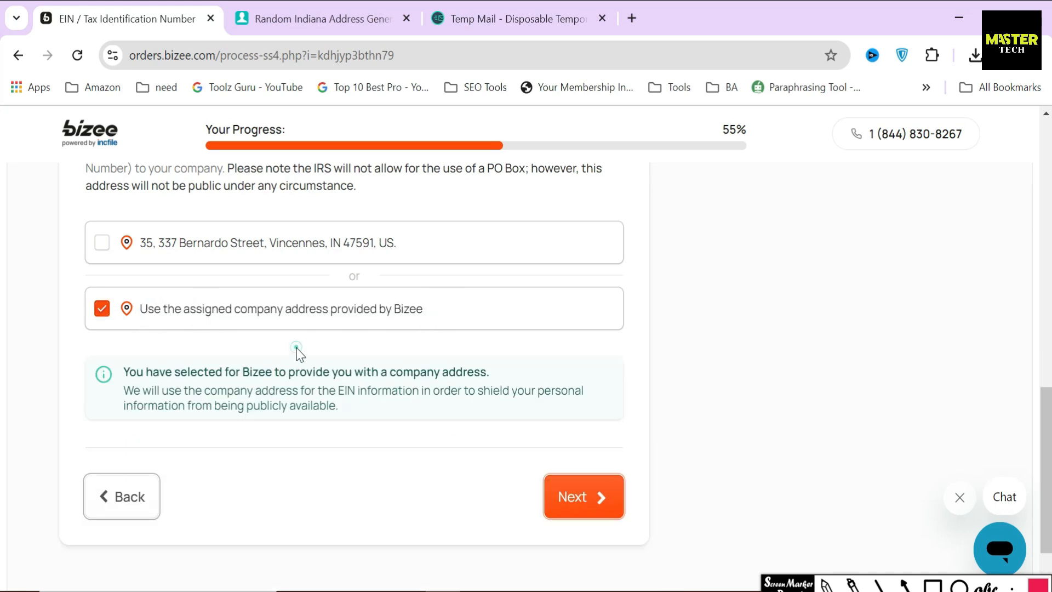
left_click(549, 497)
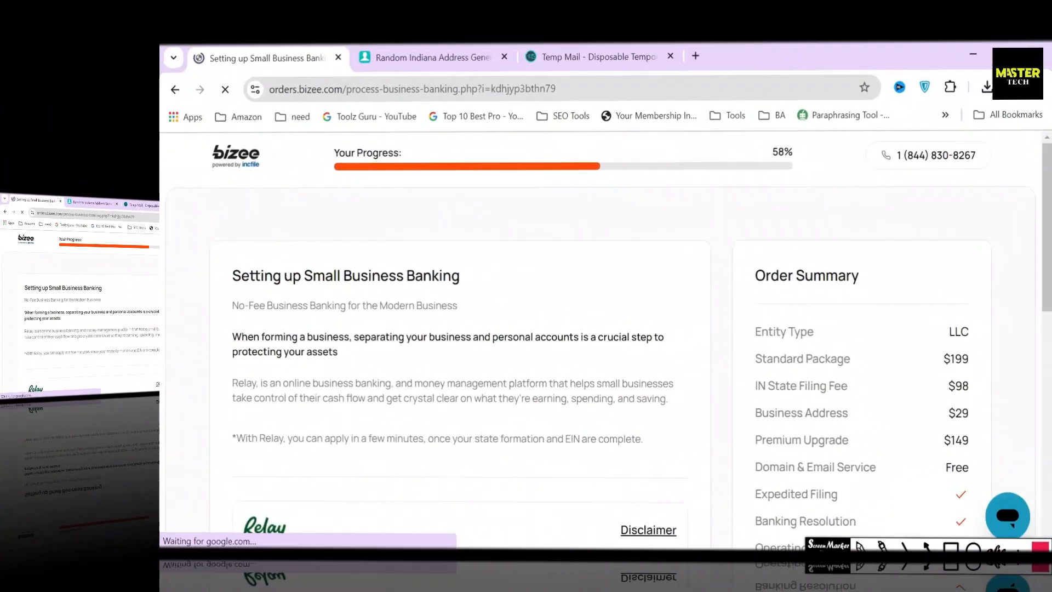
Point out the Small Business Banking heading and box the four Relay feature bullets
left_click_drag(229, 276, 468, 277)
left_click(499, 291)
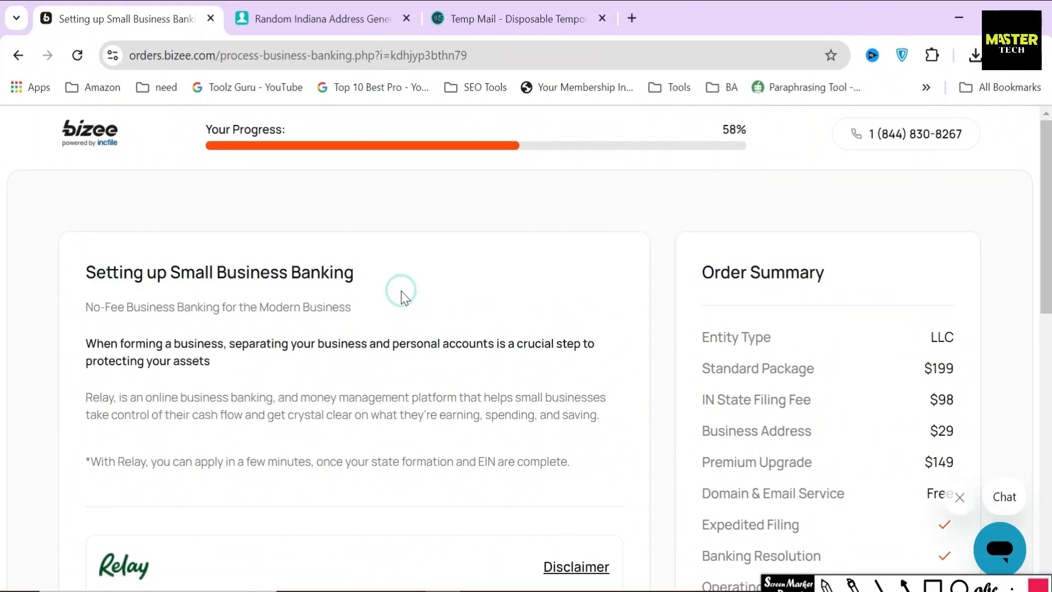
scroll(401, 291, "down", 5)
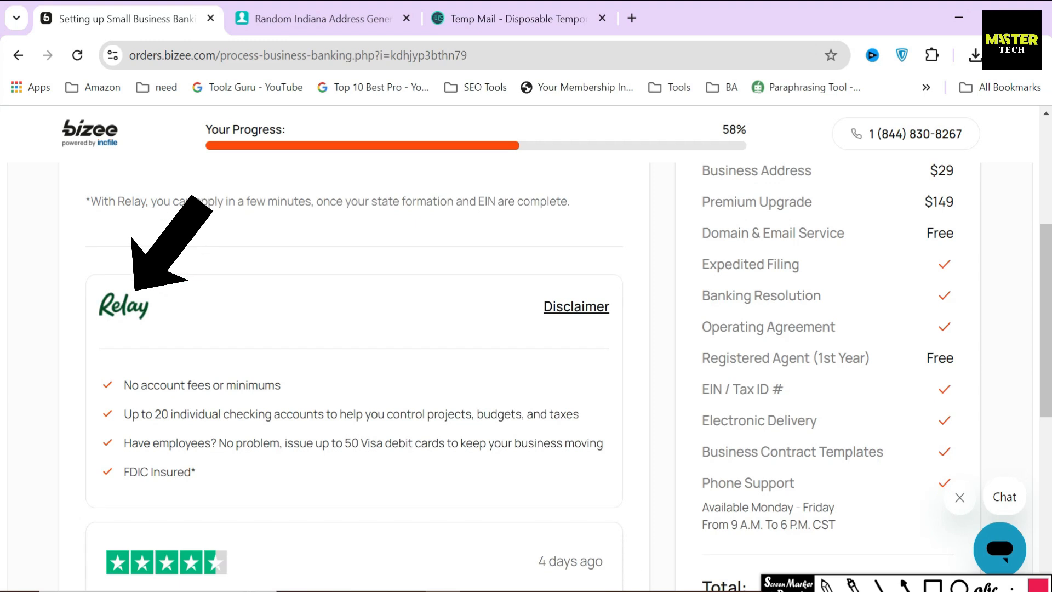
left_click(933, 586)
mouse_move(97, 370)
left_mouse_down()
mouse_move(104, 467)
mouse_move(608, 485)
left_mouse_up()
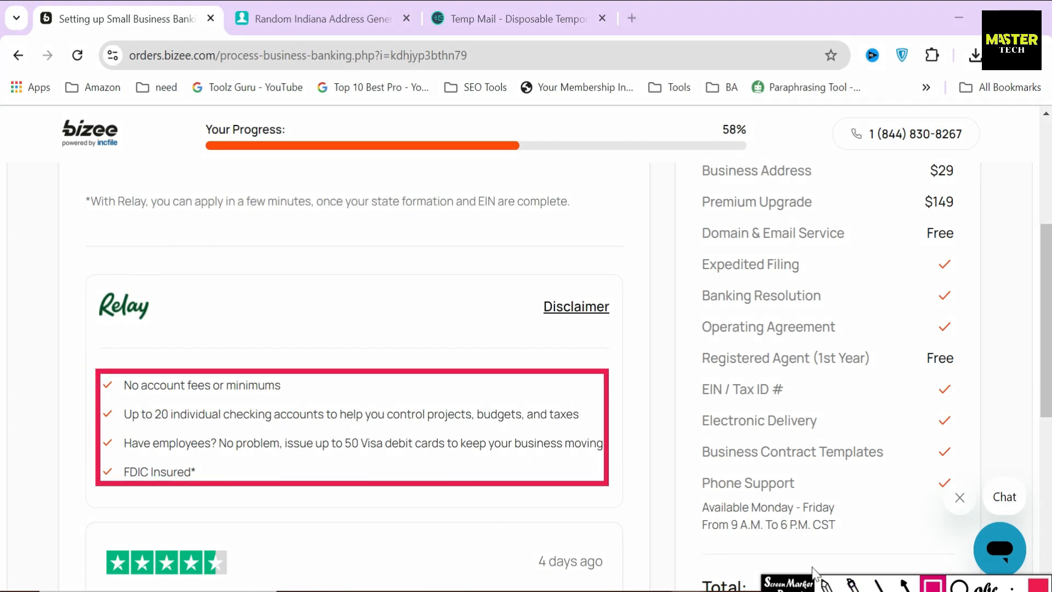
left_click(932, 586)
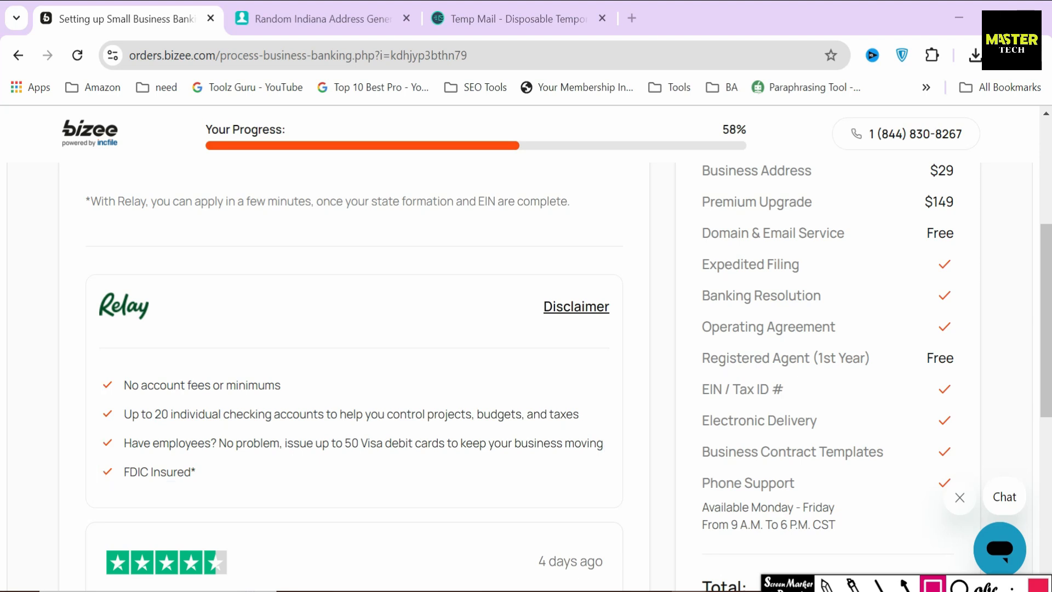
Mark the postpone and accept options, then accept the Relay business banking offer
scroll(515, 495, "down", 5)
scroll(517, 483, "down", 1)
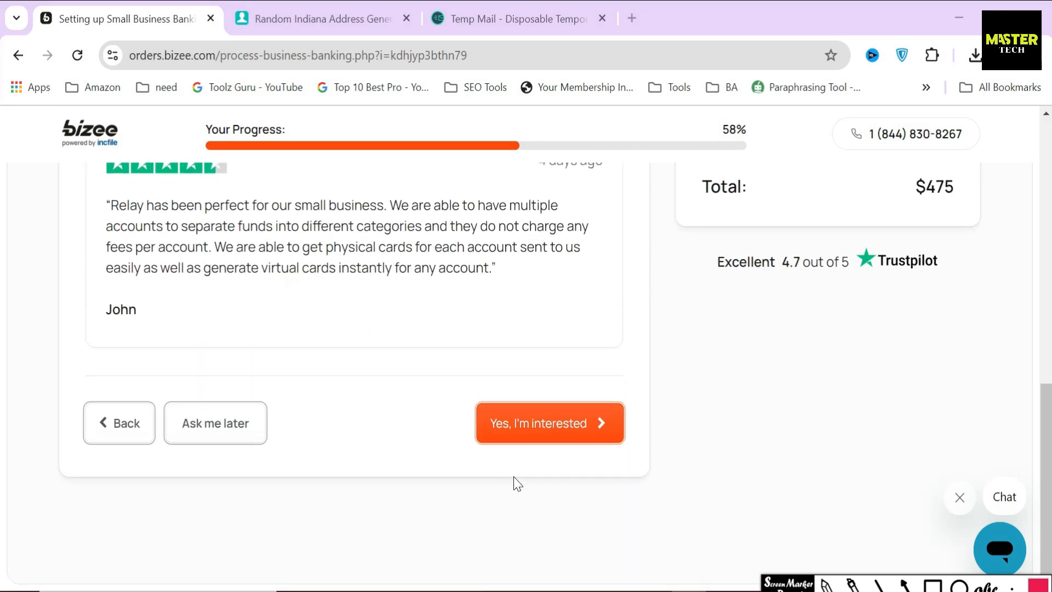
left_click(905, 586)
left_click_drag(219, 366, 218, 406)
left_click_drag(420, 423, 469, 432)
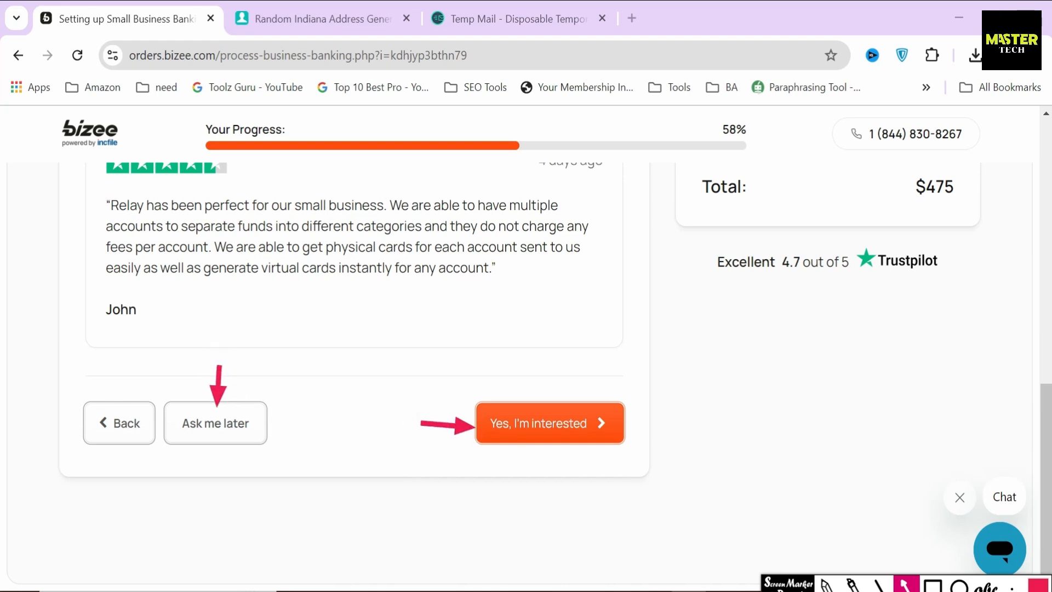
key("Escape")
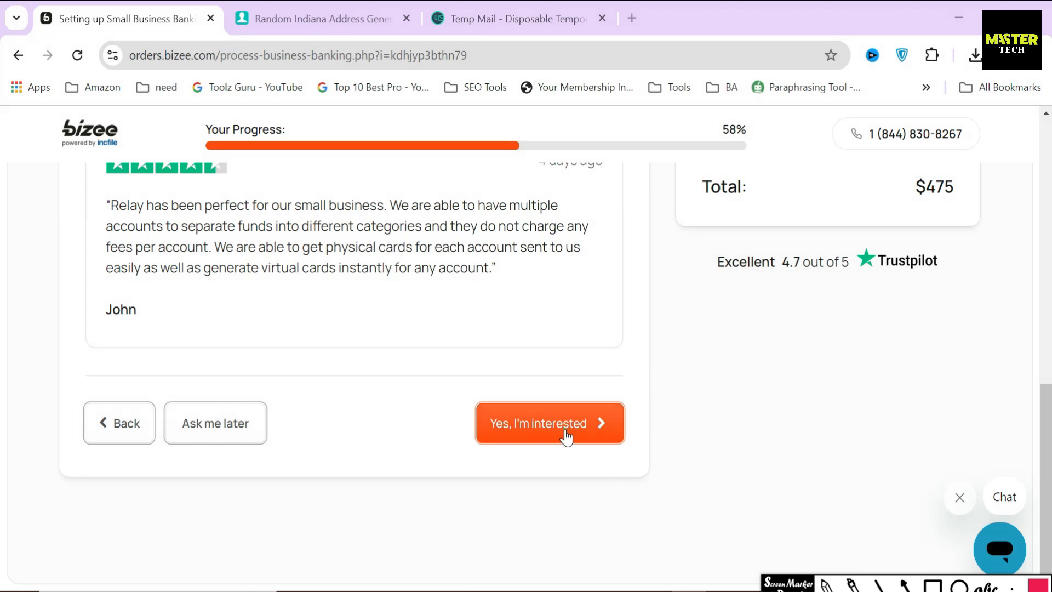
left_click(564, 434)
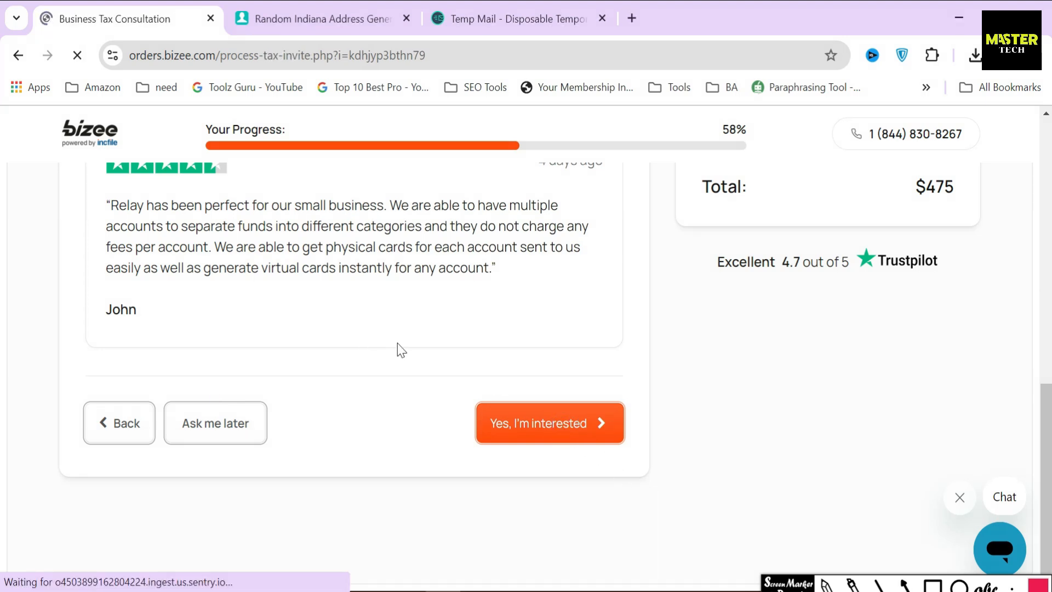
Select 'Yes' for the free Business Tax Consultation, box its topics, and submit
left_click_drag(262, 278, 355, 278)
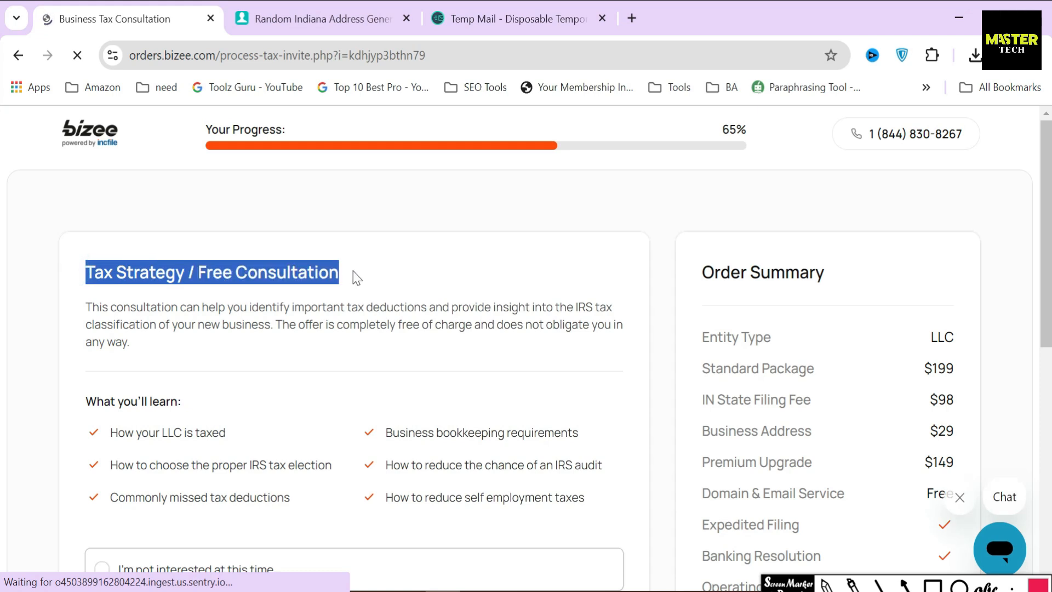
left_click(387, 294)
scroll(394, 306, "down", 3)
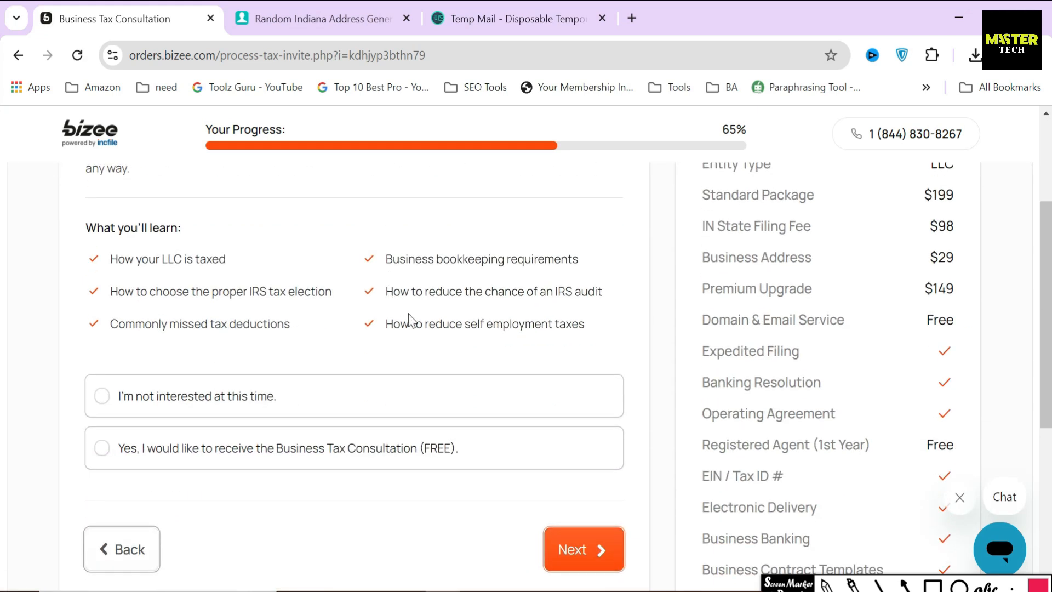
left_click(198, 449)
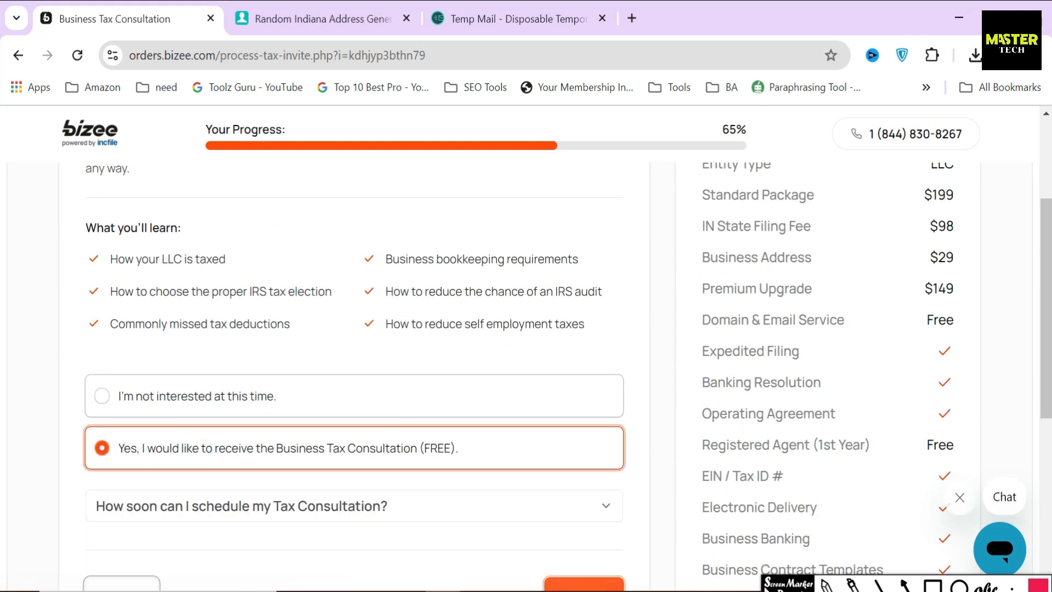
left_click(932, 584)
mouse_move(67, 239)
left_mouse_down()
mouse_move(266, 329)
mouse_move(623, 341)
left_mouse_up()
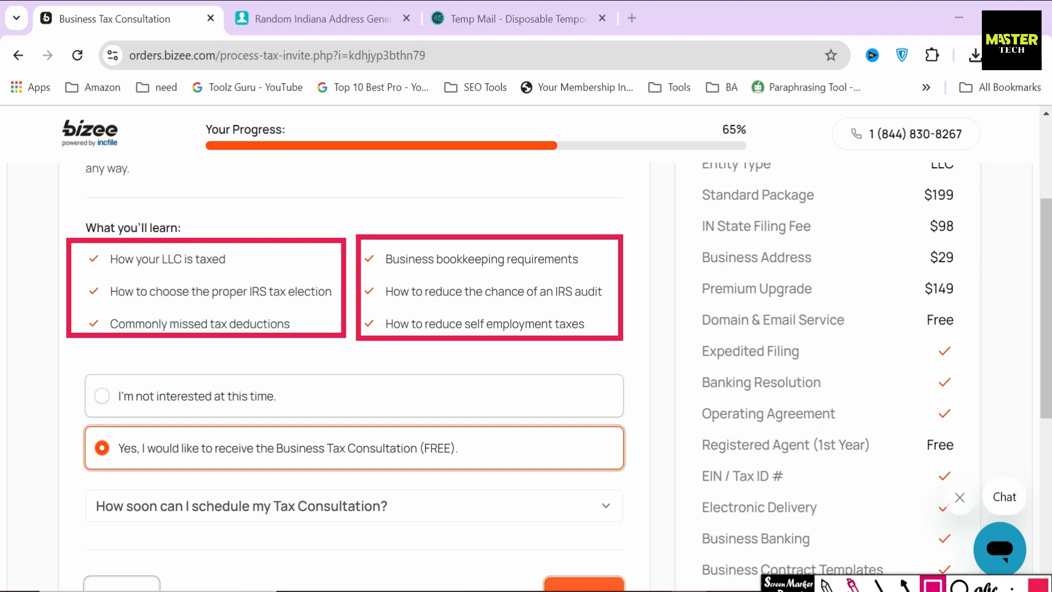
left_click(852, 589)
left_click(581, 585)
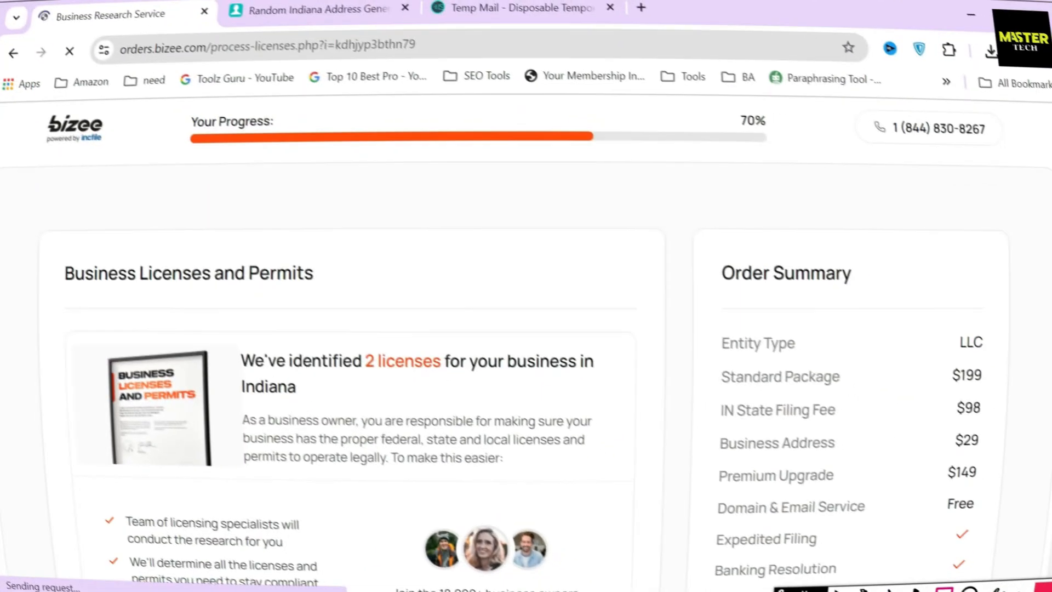
Annotate the Business Licenses and Permits heading and the 2 licenses identified message
mouse_move(73, 251)
left_mouse_down()
mouse_move(228, 312)
mouse_move(344, 298)
left_mouse_up()
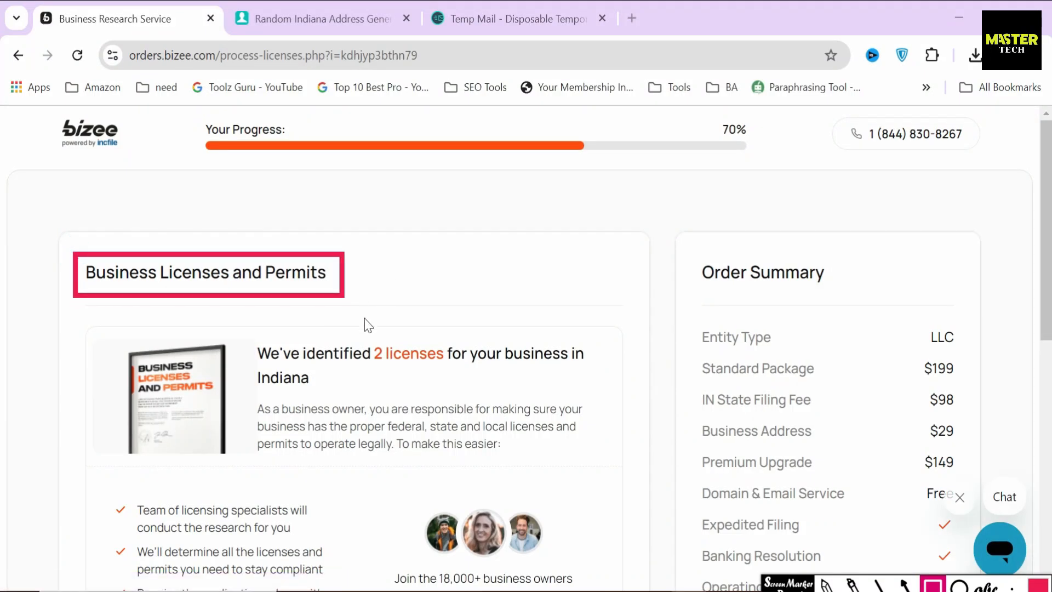
mouse_move(244, 332)
left_mouse_down()
mouse_move(511, 416)
mouse_move(639, 406)
mouse_move(617, 401)
left_mouse_up()
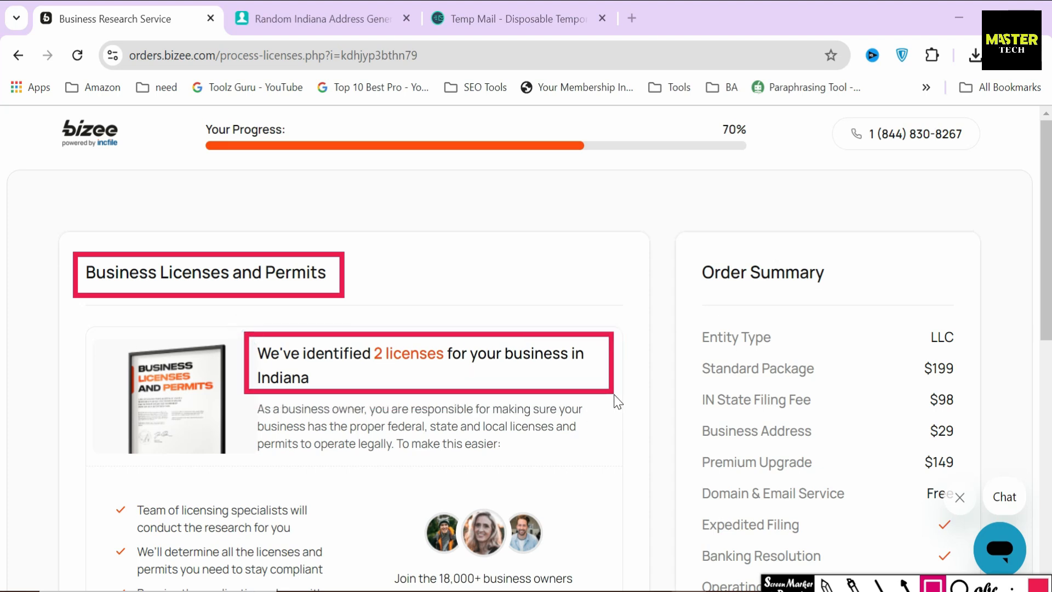
left_click(905, 585)
left_click_drag(416, 278, 402, 348)
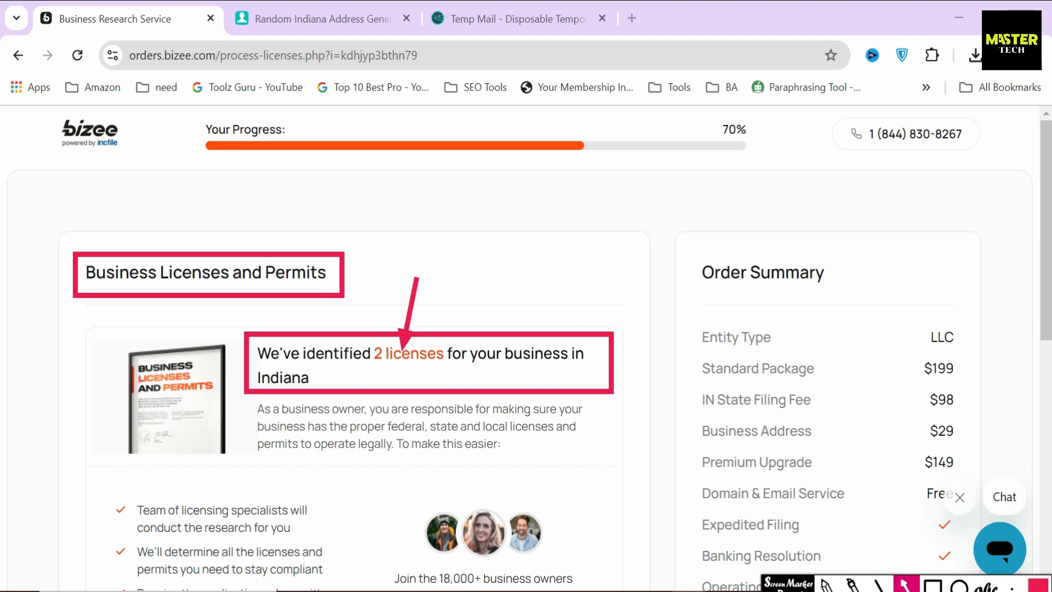
Choose 'Yes, please mail the applications ($99)' and scroll to the address fields
scroll(525, 429, "down", 6)
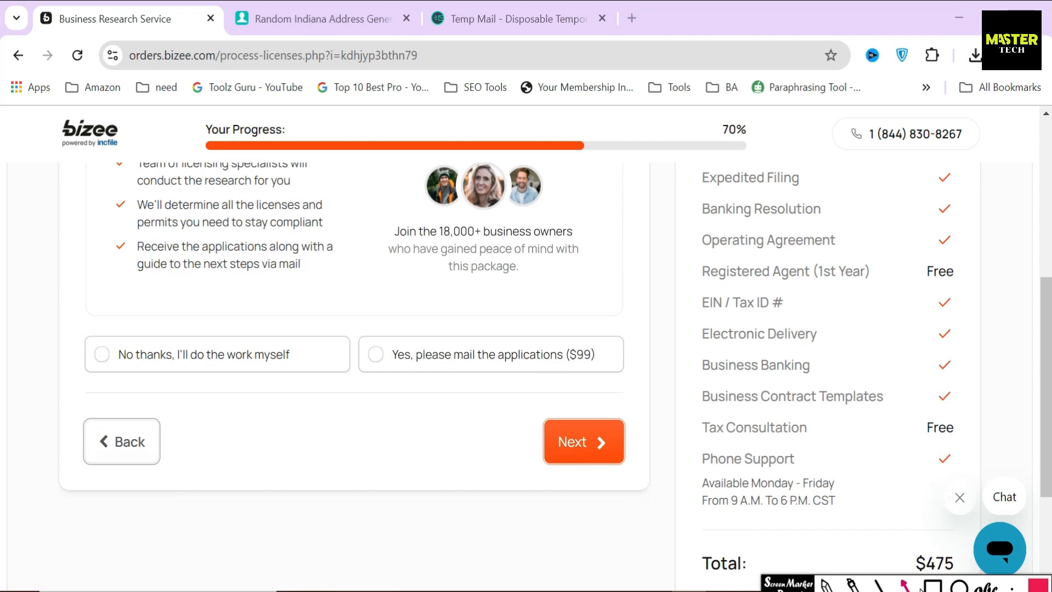
left_click(926, 586)
mouse_move(563, 335)
left_mouse_down()
mouse_move(588, 381)
mouse_move(616, 383)
left_mouse_up()
key("Escape")
left_click(445, 362)
left_click_drag(83, 405, 235, 437)
scroll(328, 403, "down", 3)
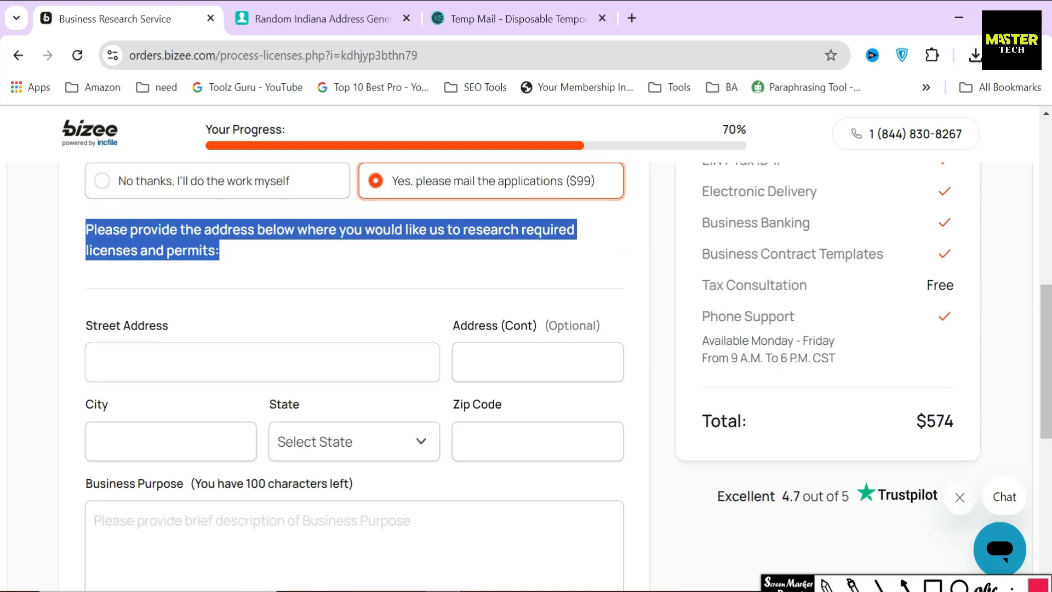
Paste the generated Indiana street from the address generator into the second address line
left_click(227, 366)
type("345")
left_click(313, 322)
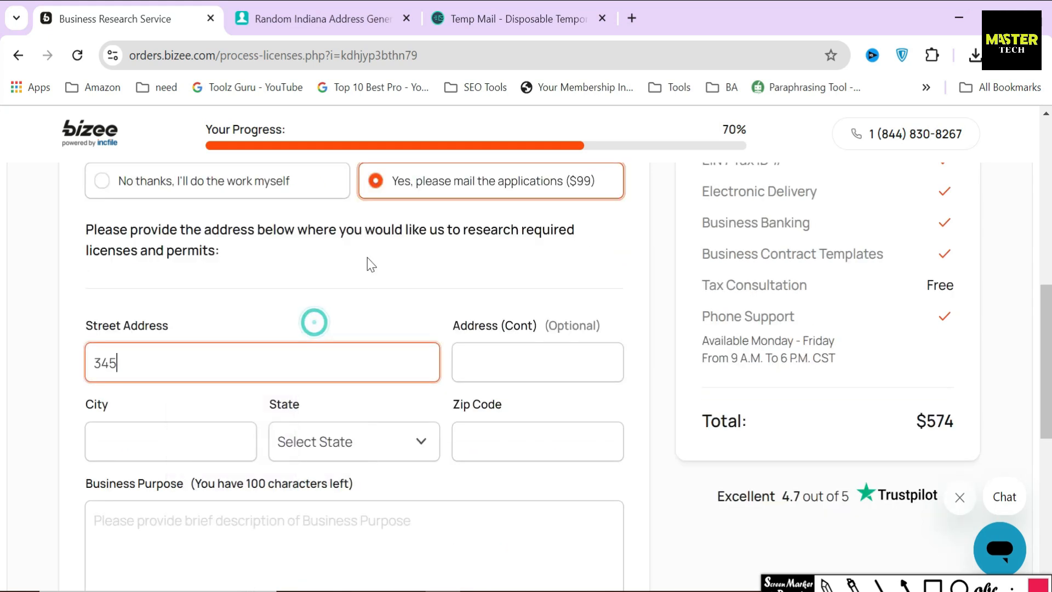
left_click(337, 18)
left_click(607, 250)
key("ctrl+c")
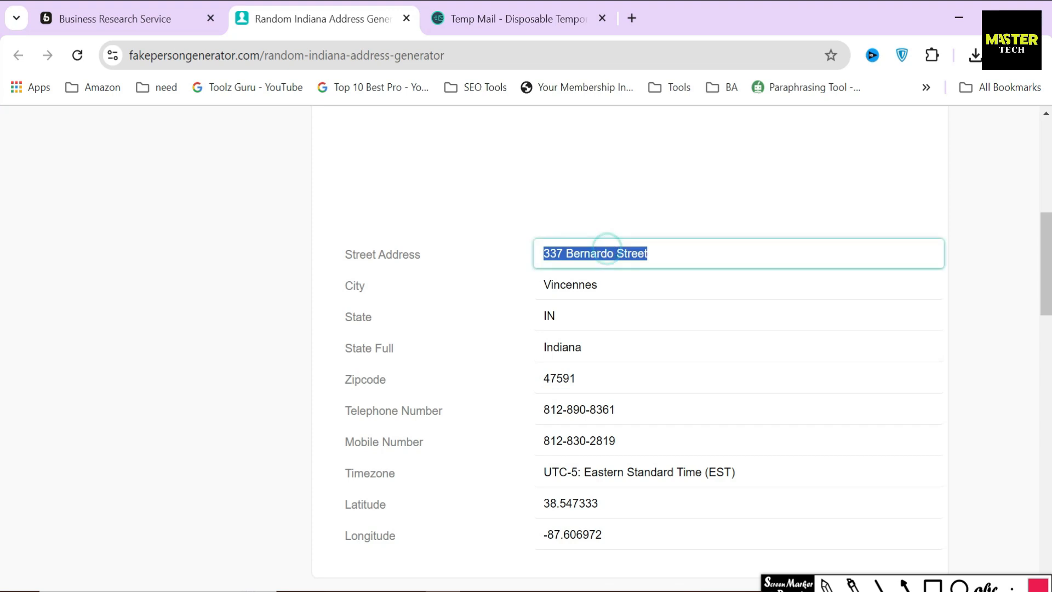
left_click(188, 15)
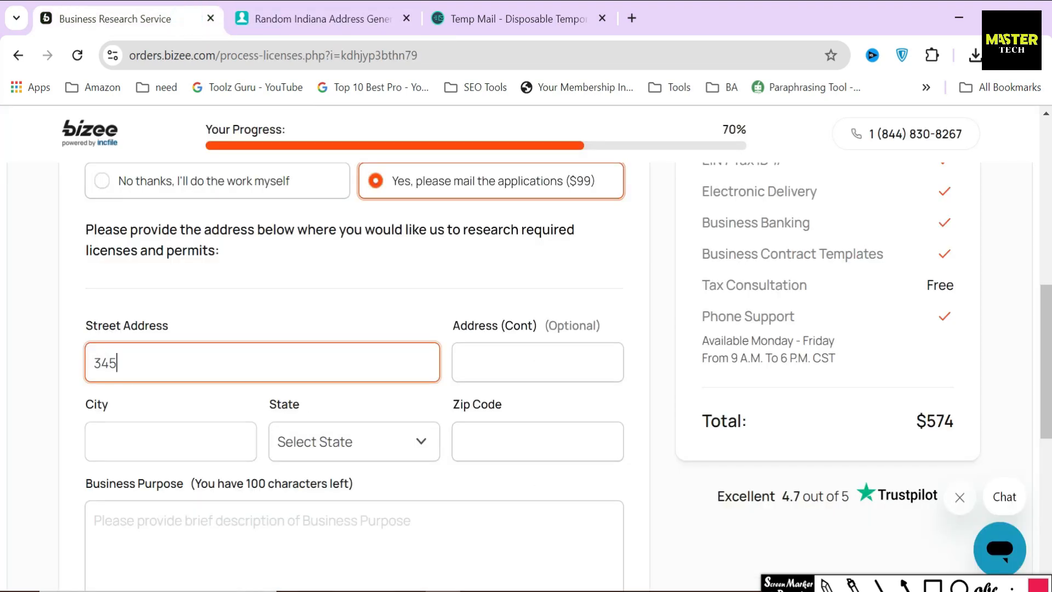
left_click(586, 359)
key("ctrl+v")
Copy the generated city and zip code into the research address form
left_click(293, 19)
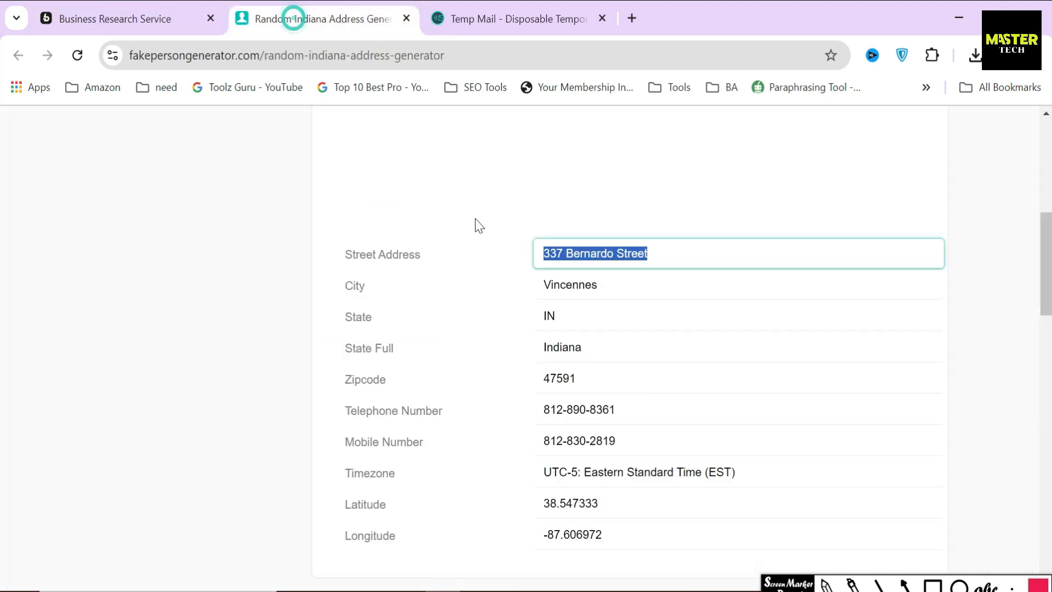
left_click(570, 284)
key("ctrl+c")
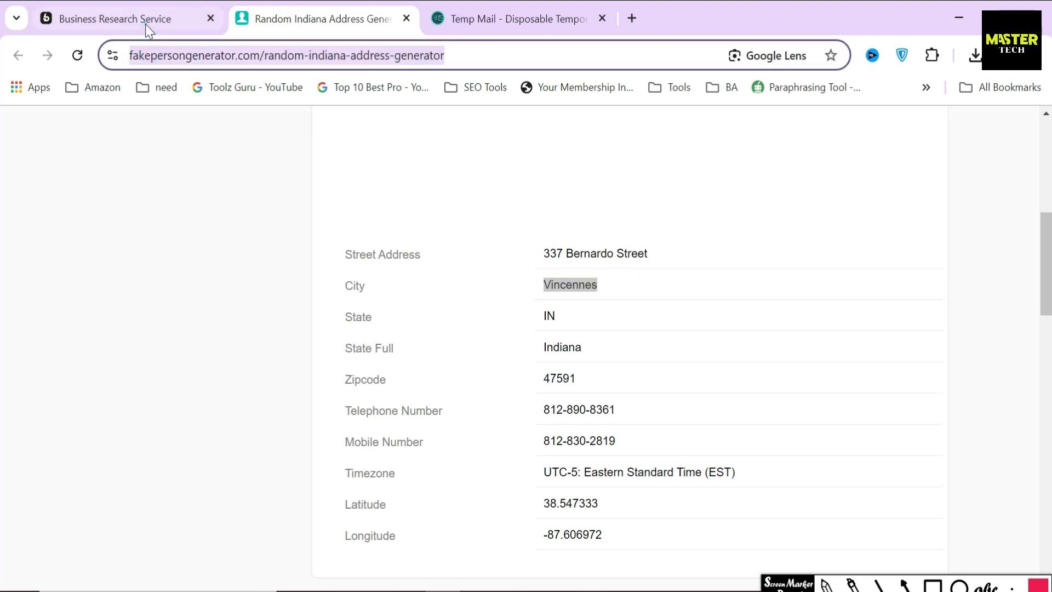
left_click(148, 28)
left_click(170, 355)
key("ctrl+v")
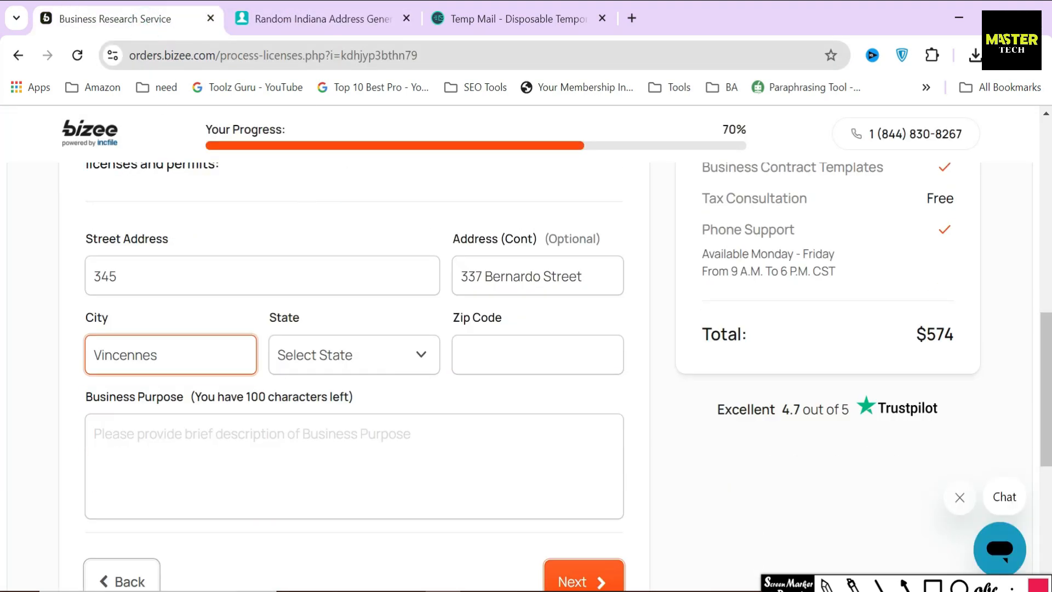
left_click(293, 19)
double_click(557, 378)
key("ctrl+c")
left_click(137, 18)
left_click(498, 355)
key("ctrl+v")
Set State to Indiana and enter the purpose 'Generate income through property rentals'
left_click(307, 353)
scroll(311, 152, "down", 5)
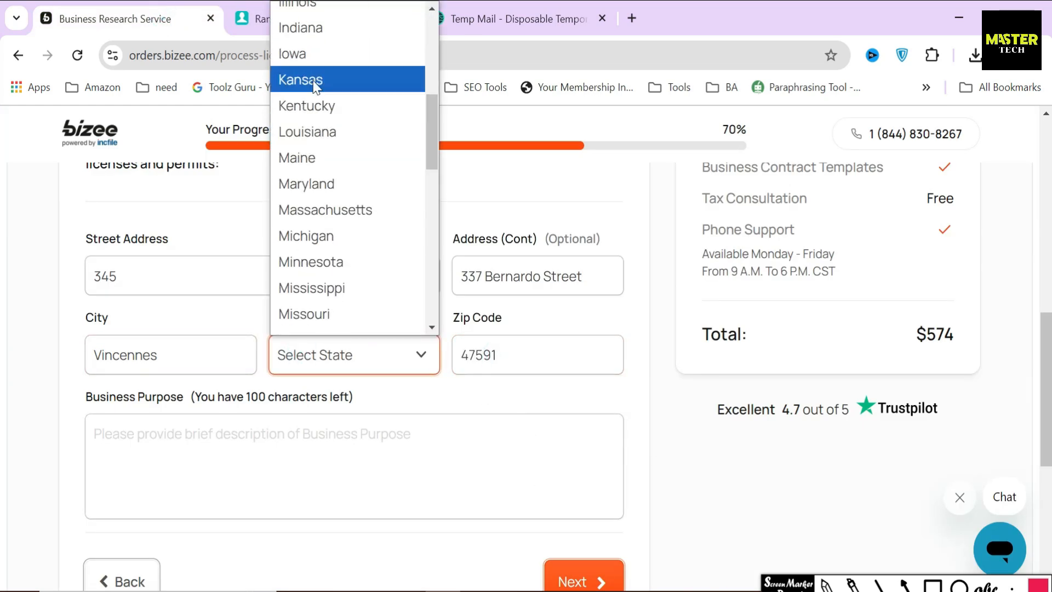
left_click(300, 27)
left_click(551, 392)
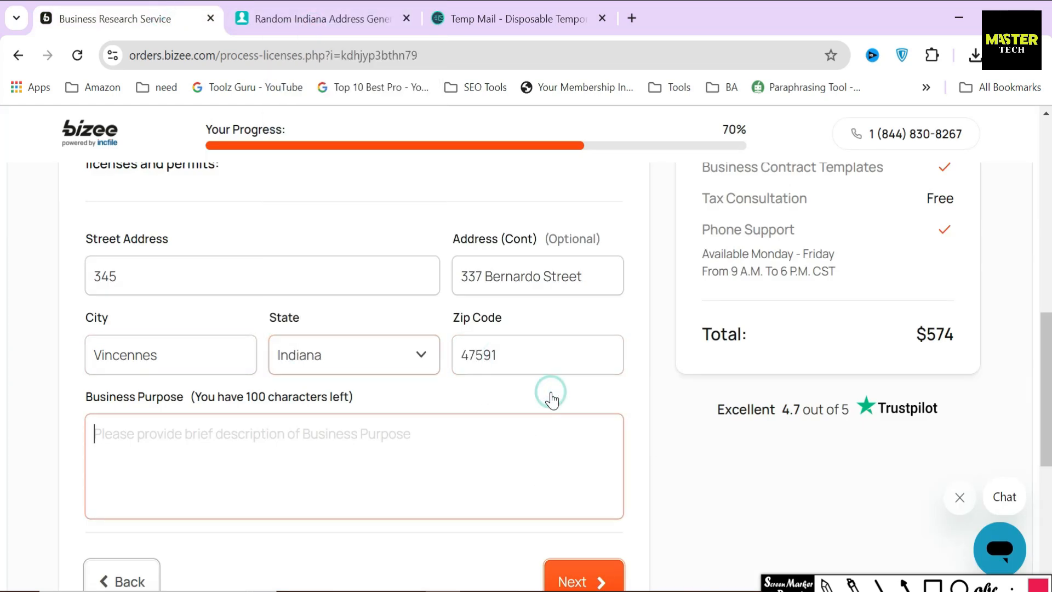
left_click_drag(73, 399, 341, 399)
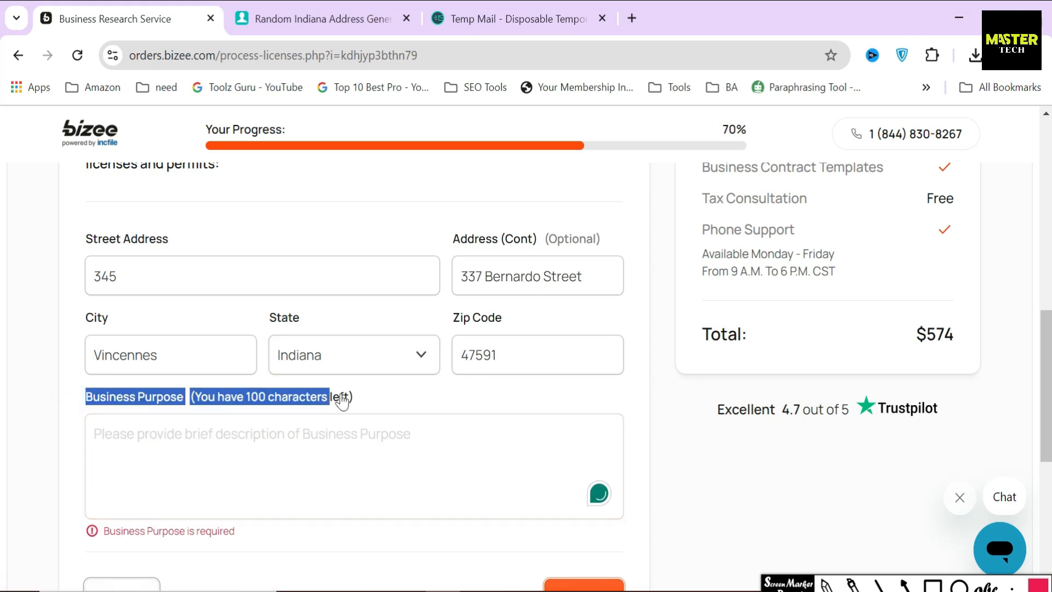
left_click(342, 400)
type("Generate income through ")
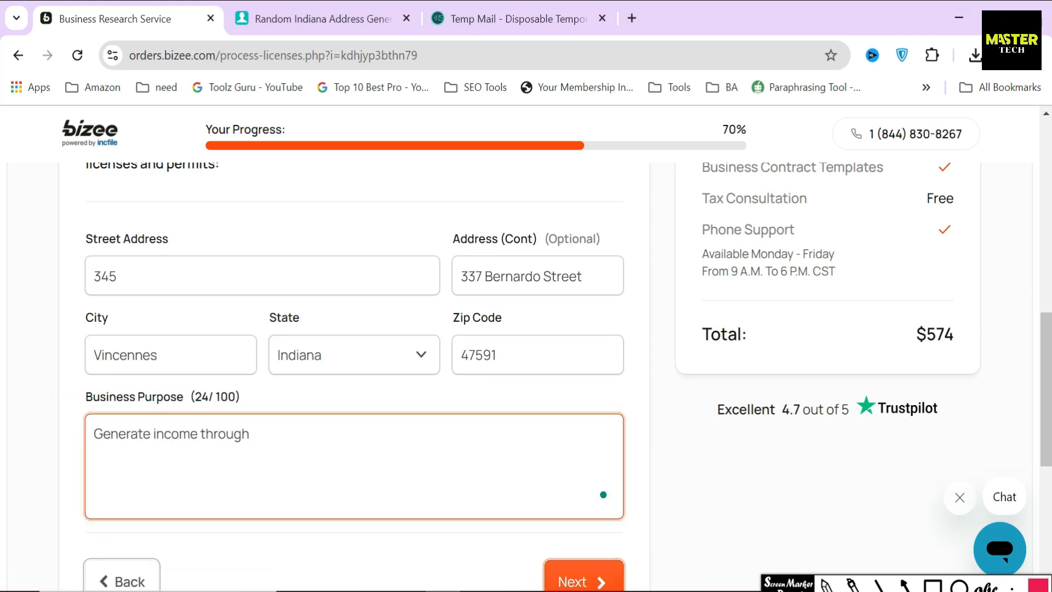
type("property rentals")
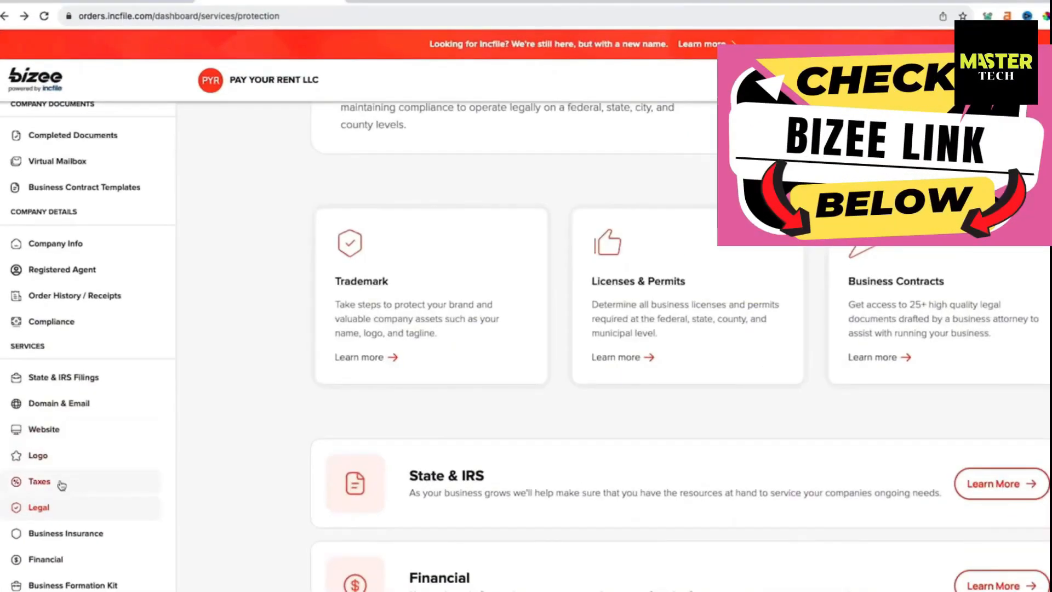
left_click(629, 288)
scroll(475, 379, "down", 1)
double_click(475, 379)
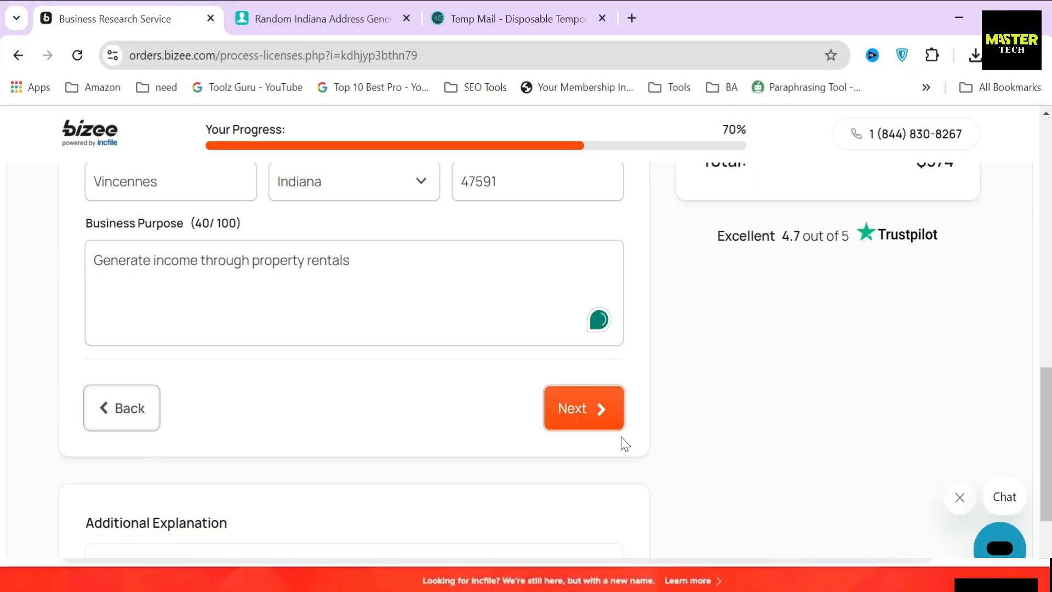
Submit the license details and review the Formation, Contact and Company Address sections
left_click(618, 427)
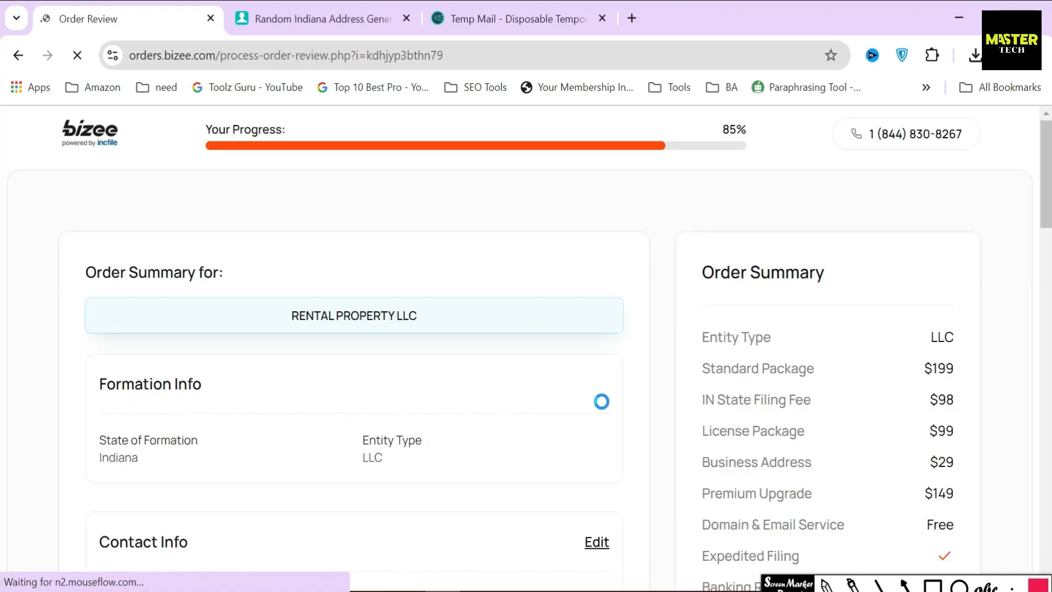
left_click_drag(84, 272, 248, 272)
left_click(261, 265)
scroll(141, 258, "down", 3)
left_click_drag(101, 209, 226, 266)
left_click_drag(90, 361, 279, 385)
scroll(301, 404, "down", 5)
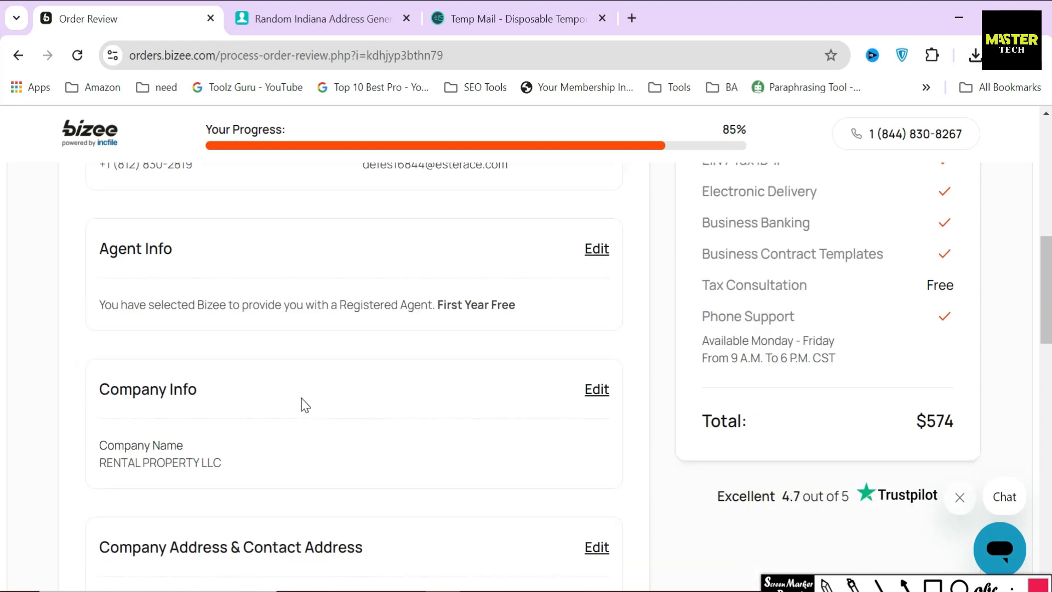
left_click_drag(87, 251, 186, 253)
left_click_drag(102, 387, 191, 422)
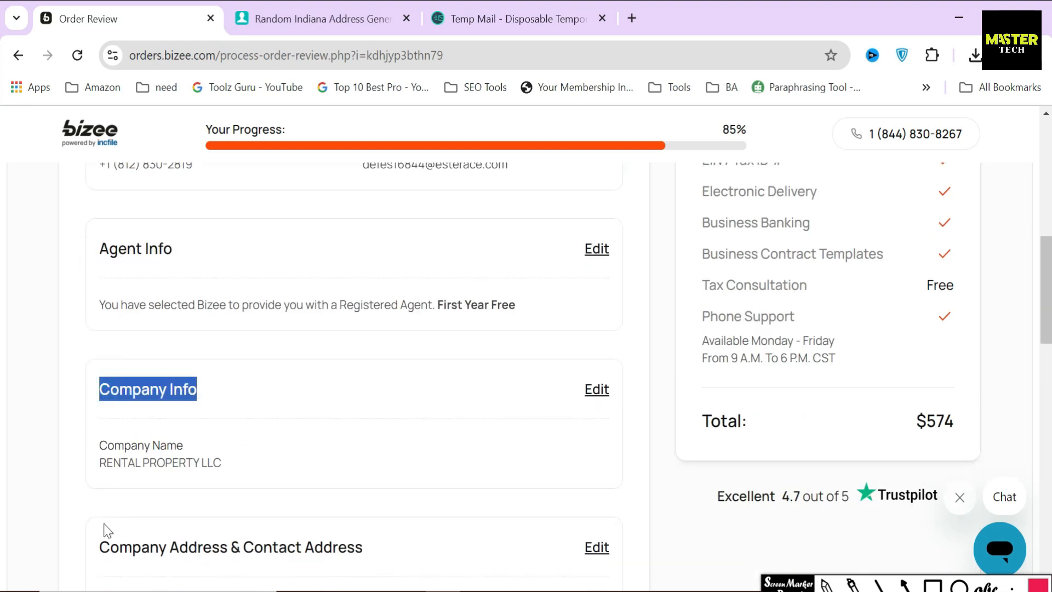
left_click_drag(105, 547, 428, 540)
left_click(440, 465)
Box the review's right-hand entries, then confirm the order review to continue to payment
left_click(932, 585)
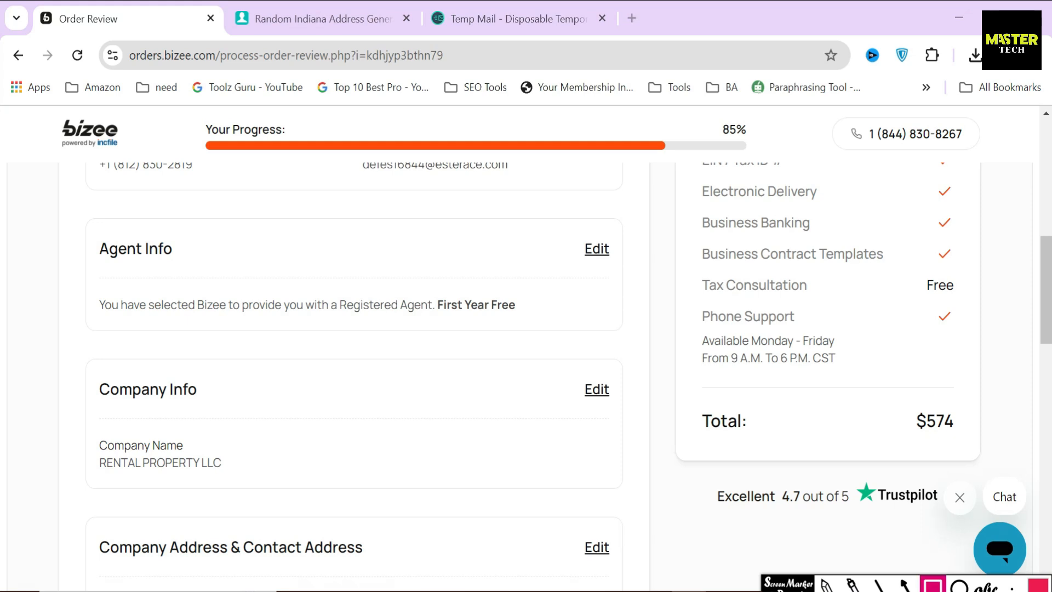
left_click_drag(565, 219, 639, 284)
left_click_drag(572, 354, 629, 441)
left_click_drag(574, 523, 627, 579)
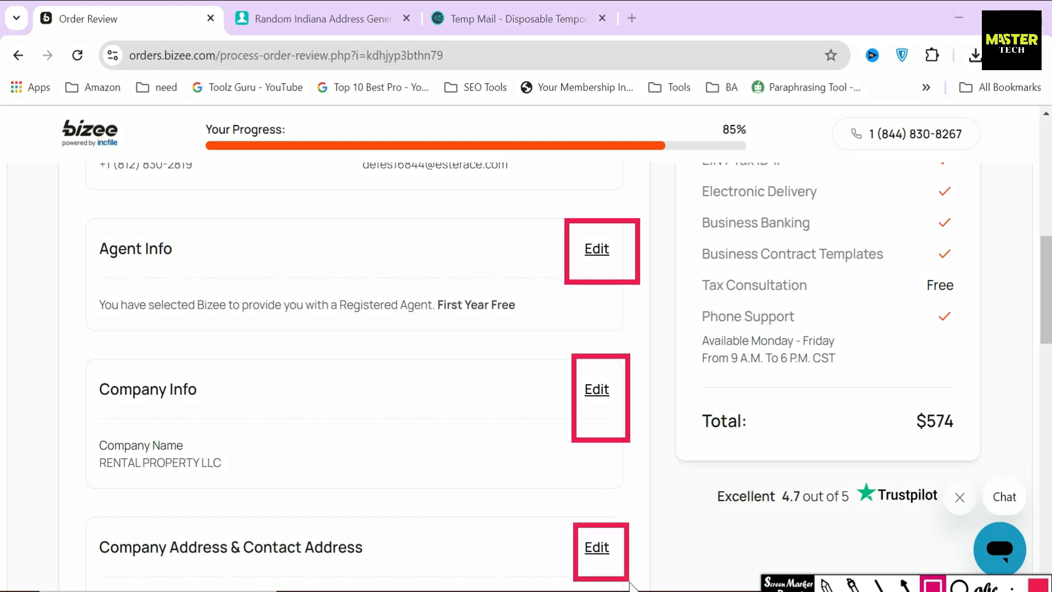
left_click(932, 585)
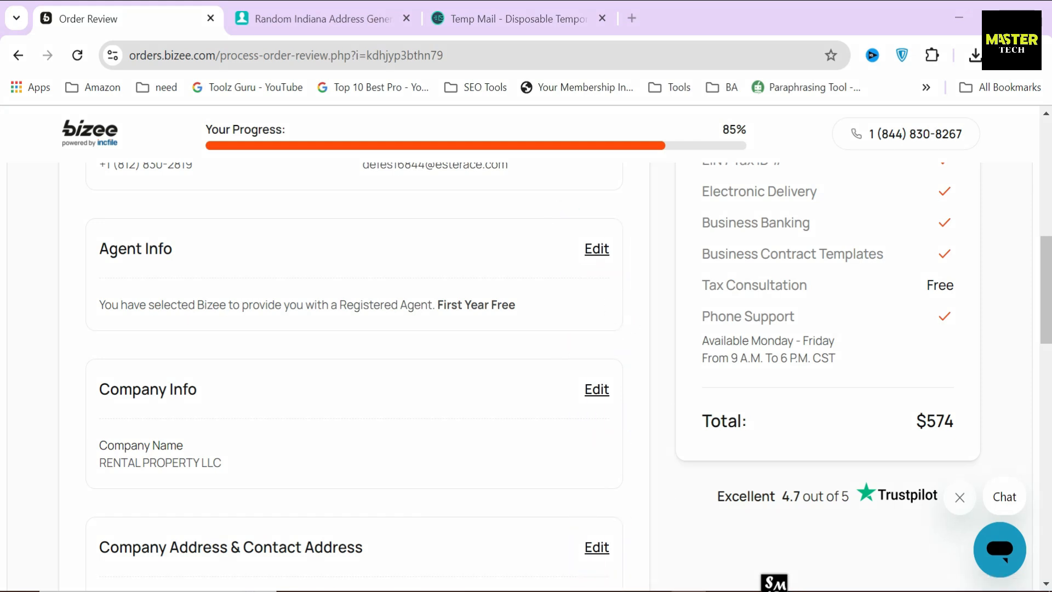
scroll(520, 479, "down", 8)
scroll(515, 427, "down", 3)
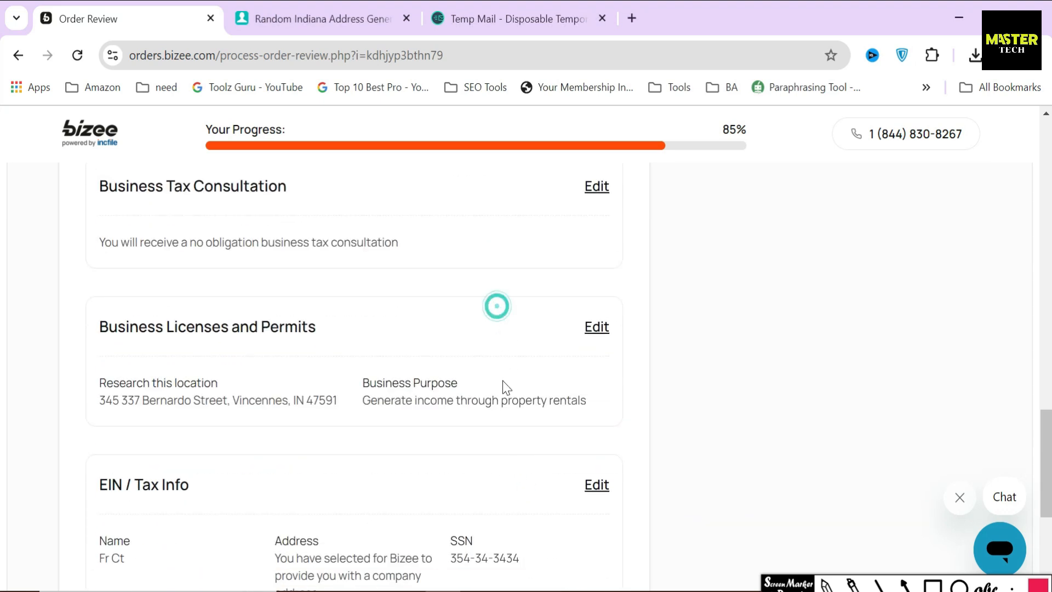
scroll(502, 387, "down", 5)
left_click(585, 441)
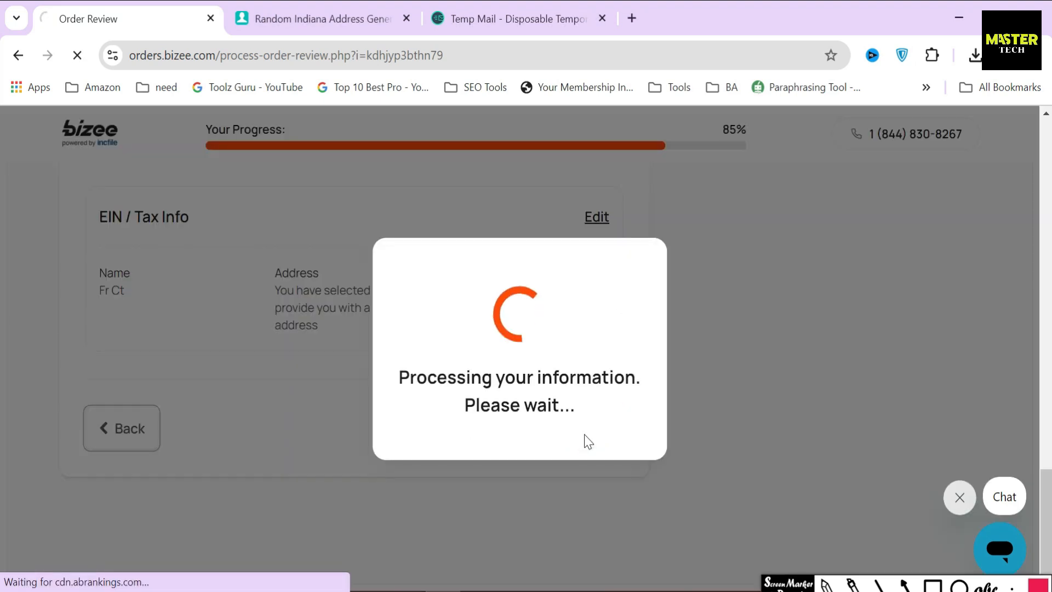
Scroll through the empty credit card and billing address fields, highlighting headings along the way
scroll(663, 407, "down", 8)
mouse_move(690, 329)
left_mouse_down()
mouse_move(859, 377)
mouse_move(965, 377)
left_mouse_up()
left_click(905, 584)
left_click_drag(656, 458, 701, 459)
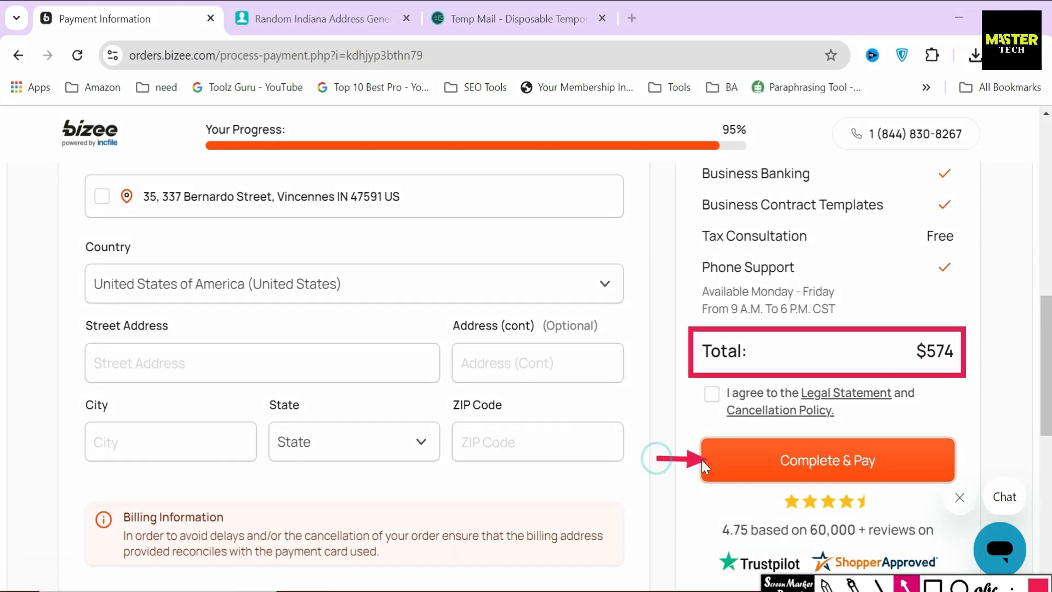
key("Escape")
scroll(859, 423, "up", 8)
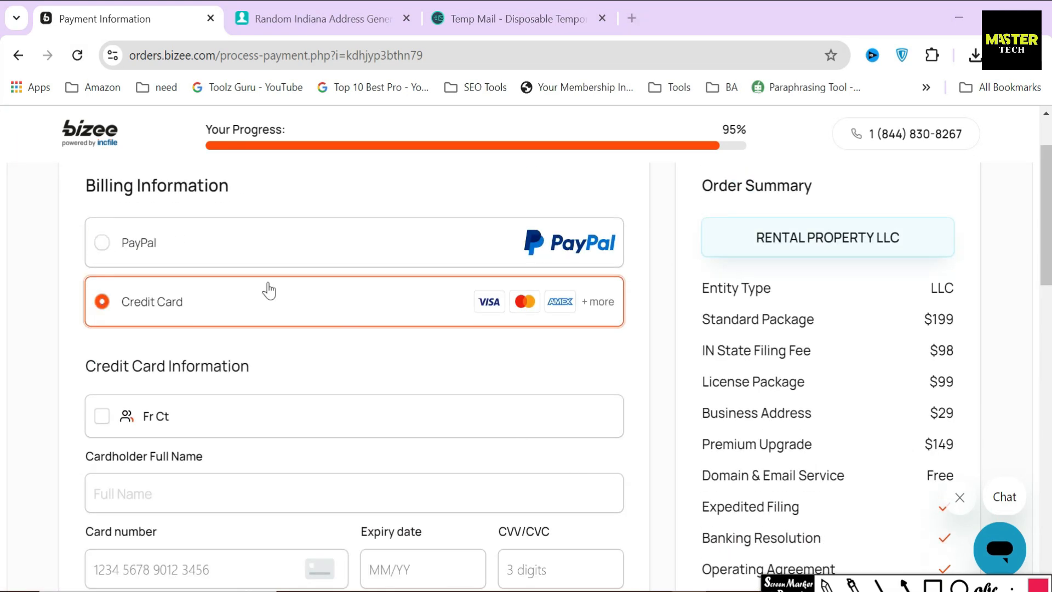
left_click_drag(57, 263, 265, 274)
left_click(266, 274)
scroll(279, 310, "down", 2)
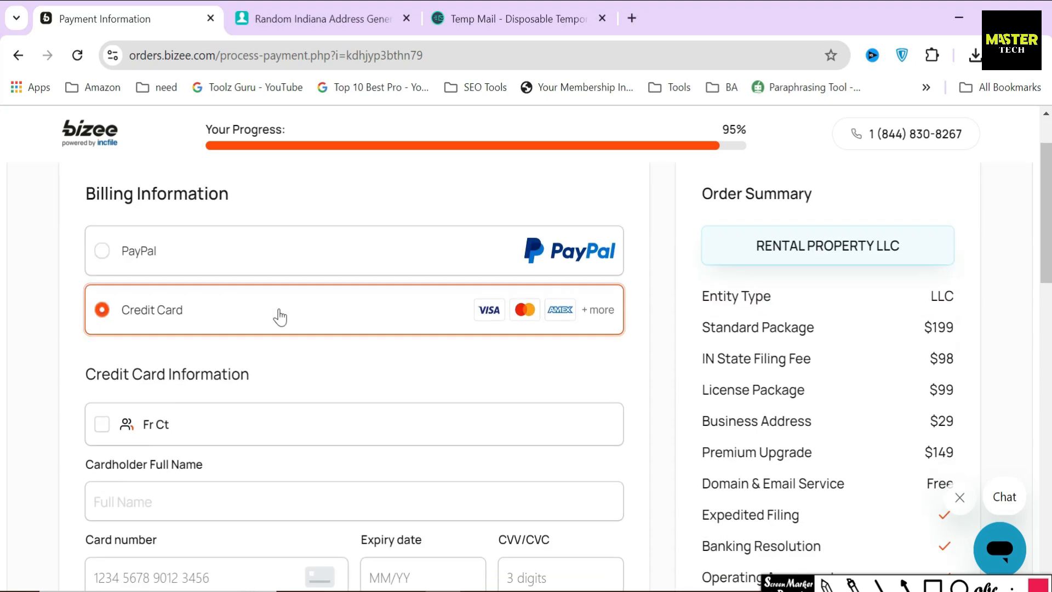
left_click(356, 361)
scroll(466, 411, "down", 3)
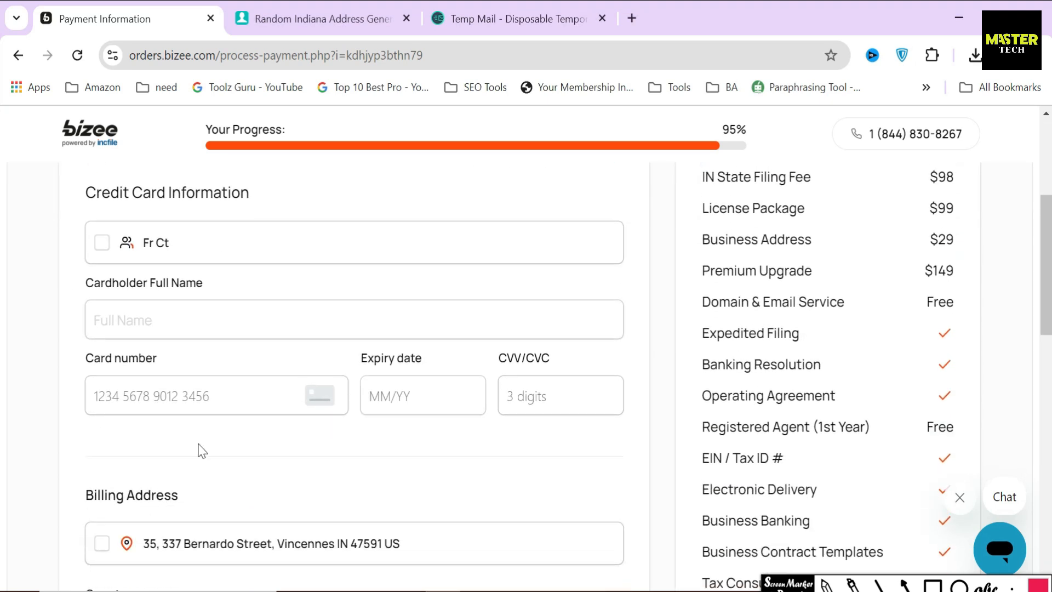
left_click_drag(80, 495, 219, 496)
left_click(378, 491)
scroll(522, 439, "down", 6)
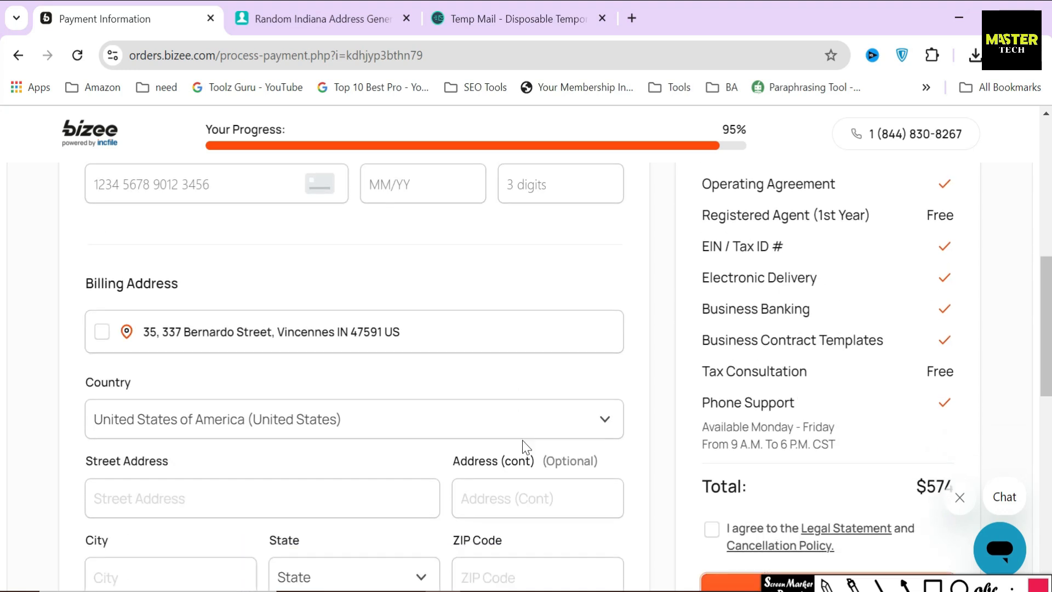
Annotate the order summary and emphasize the $574 total above Complete & Pay
left_click(931, 586)
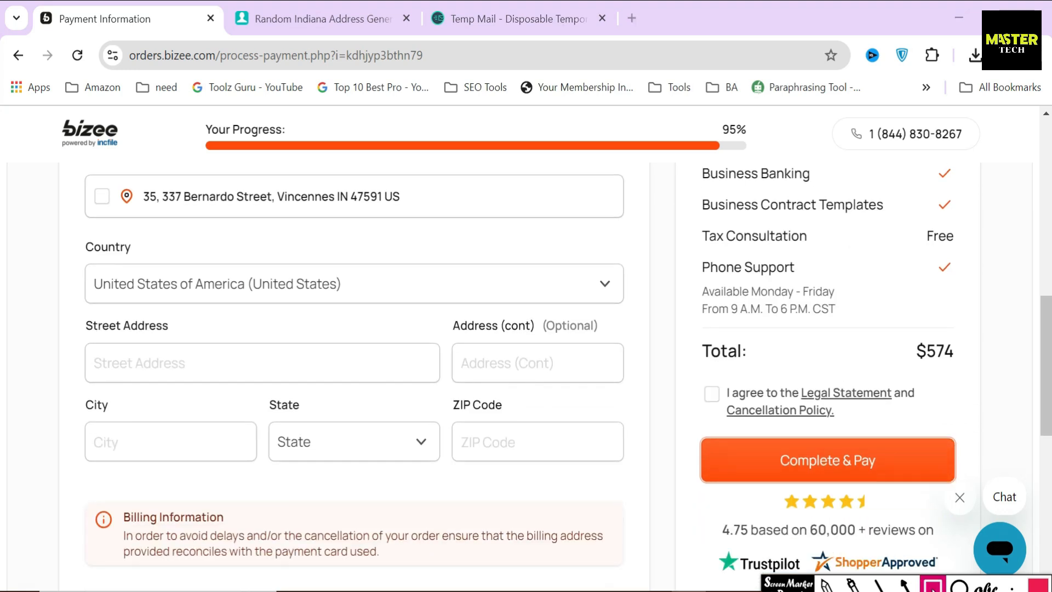
left_click_drag(907, 349, 968, 380)
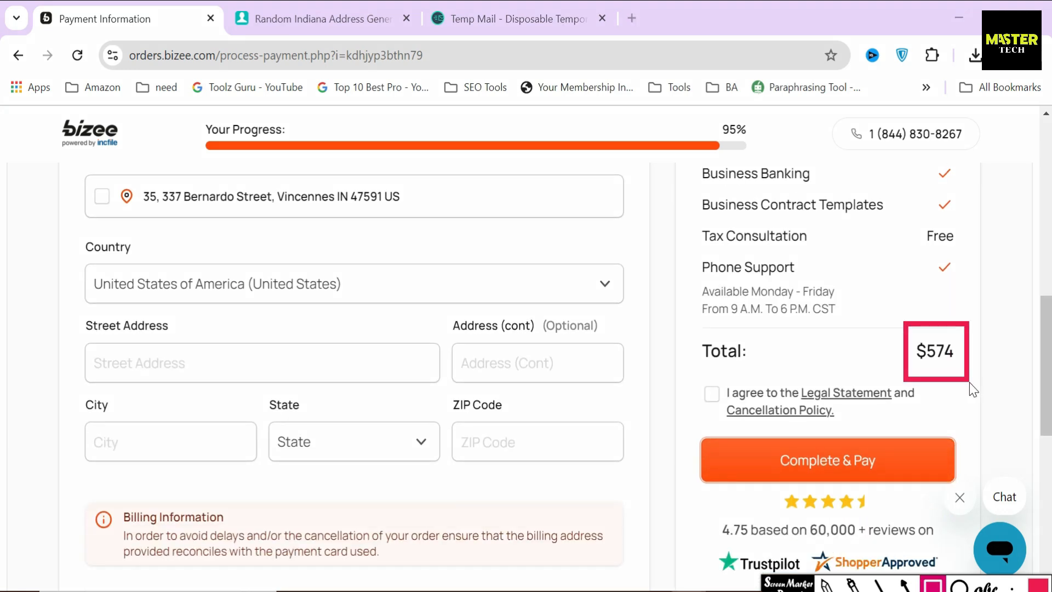
left_click_drag(841, 347, 896, 349)
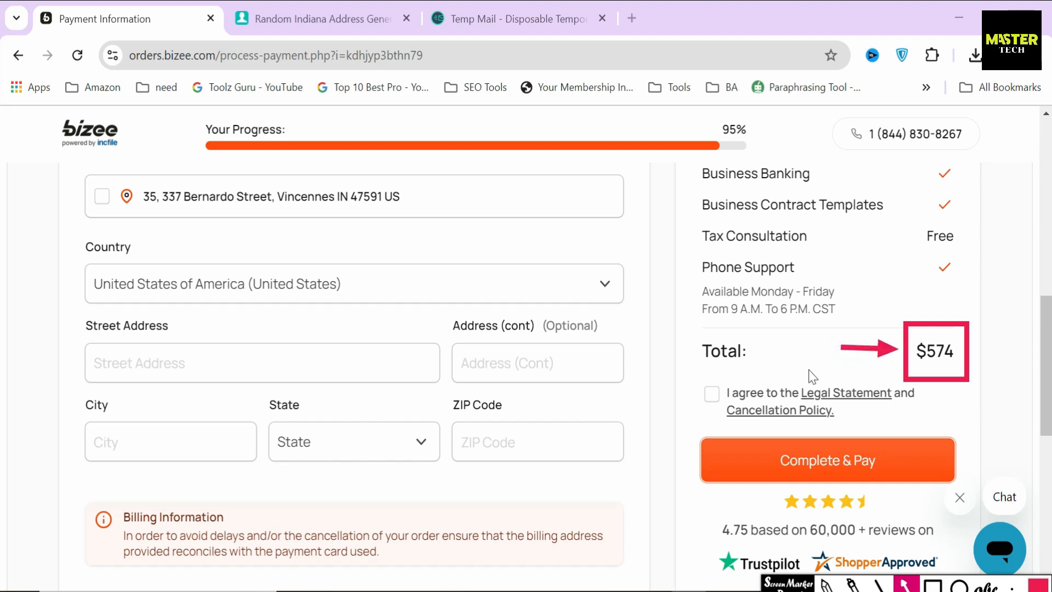
left_click_drag(803, 360, 803, 433)
left_click(904, 583)
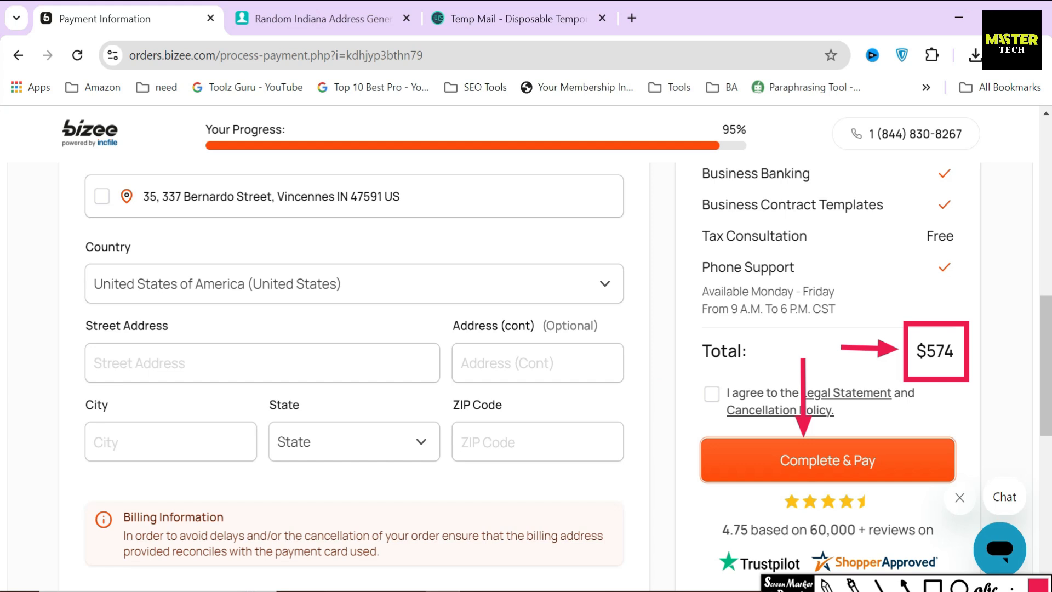
left_click_drag(695, 349, 764, 352)
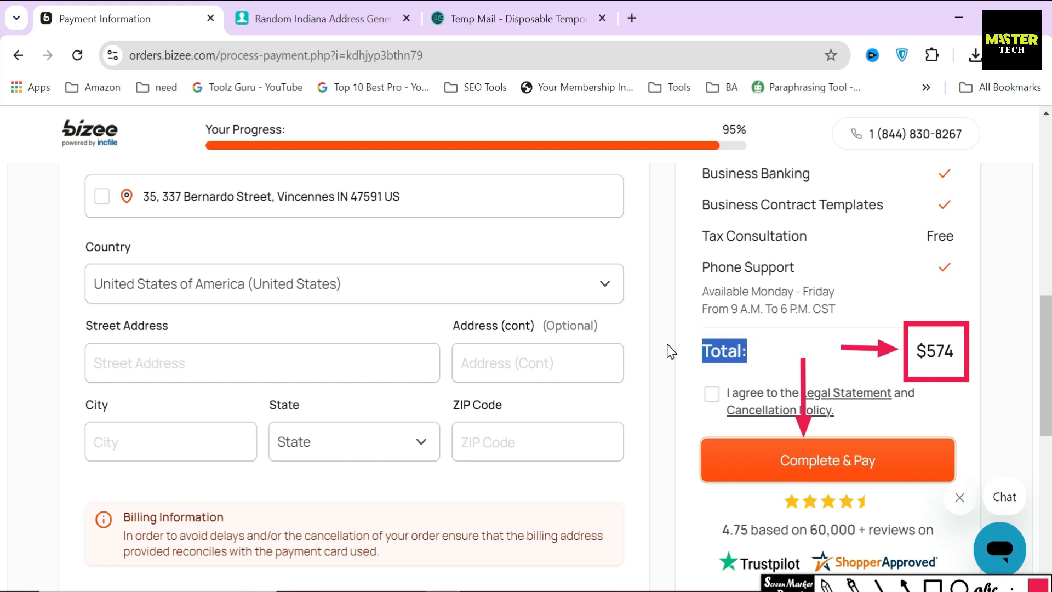
left_click(671, 351)
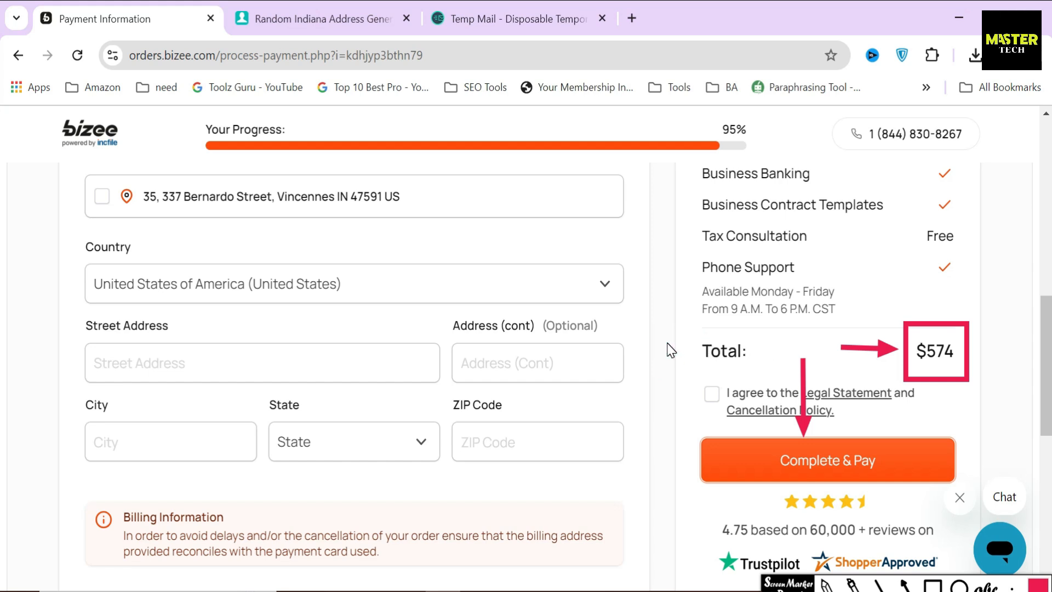